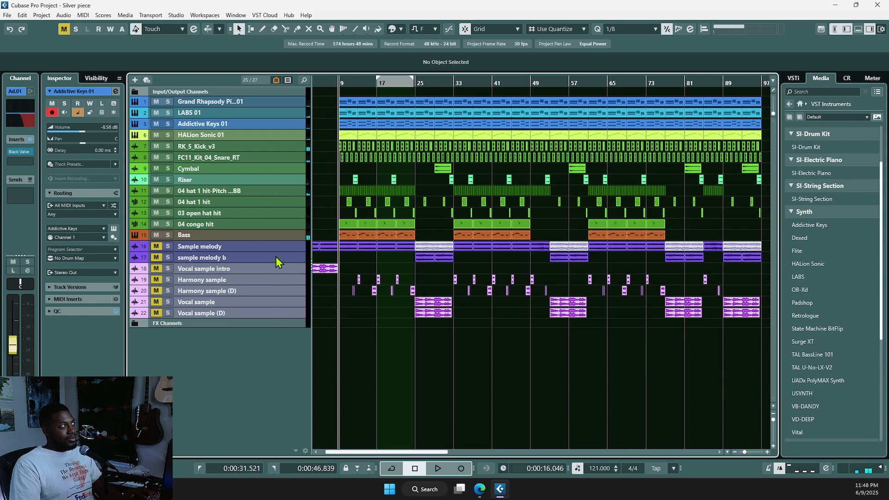
Step: Select the Sample melody through Vocal sample (D) tracks, then go to the JOB Orquestra YouTube tab in Edge
{"action": "left_click", "coordinate": [273, 249]}
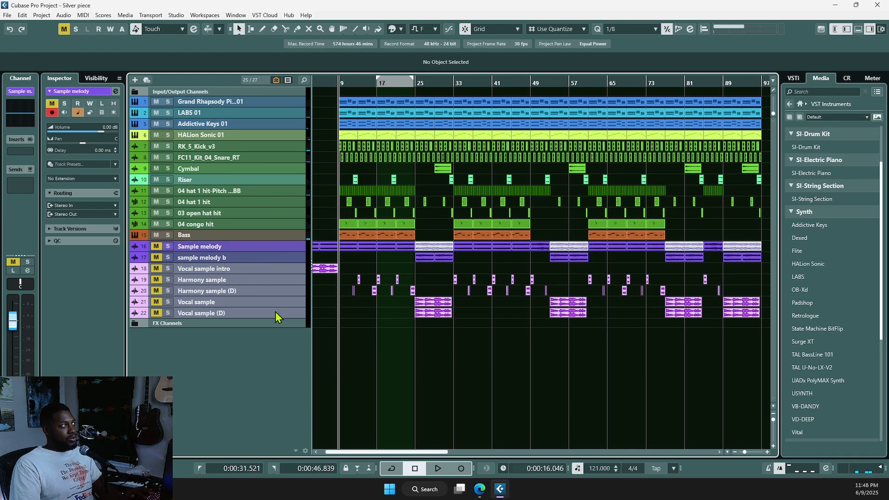
{"action": "left_click", "coordinate": [273, 319], "text": "shift"}
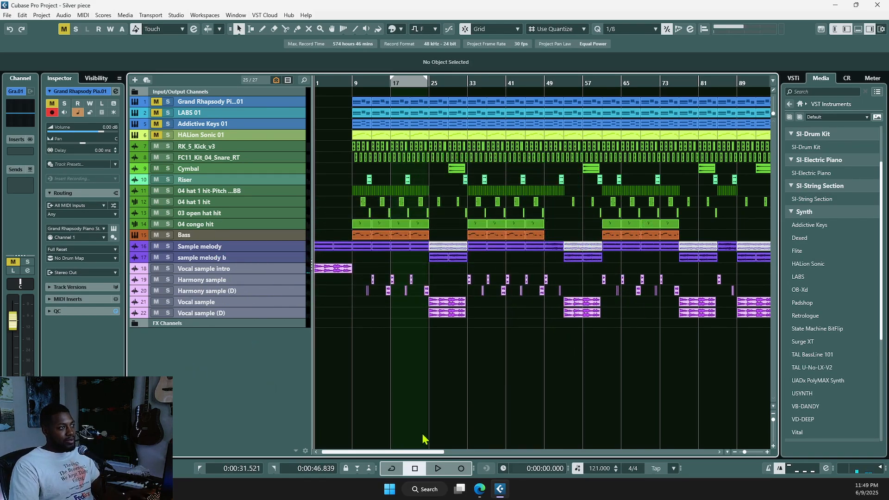
{"action": "mouse_move", "coordinate": [479, 491]}
{"action": "left_click", "coordinate": [447, 445]}
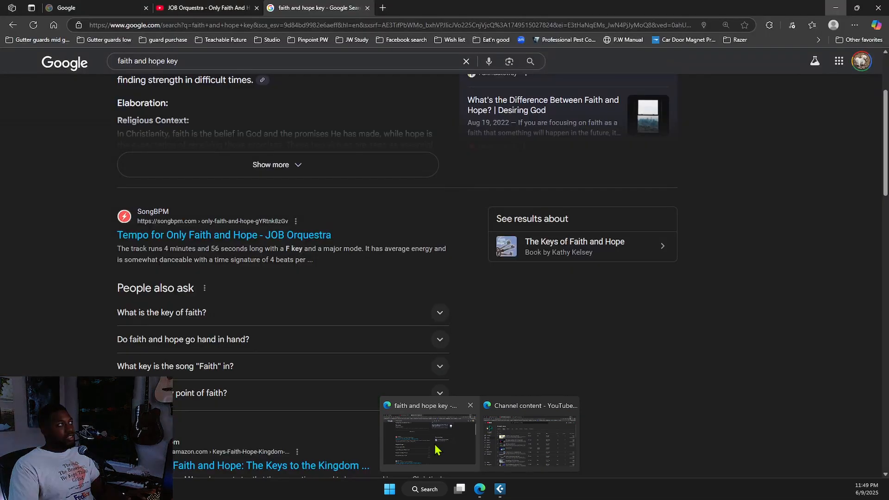
{"action": "scroll", "coordinate": [250, 292], "scroll_direction": "up", "scroll_amount": 3}
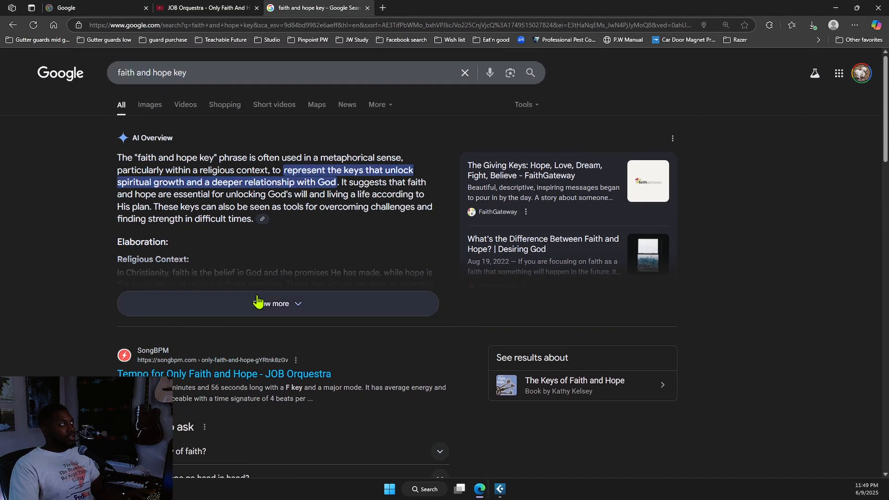
{"action": "scroll", "coordinate": [245, 341], "scroll_direction": "down", "scroll_amount": 1}
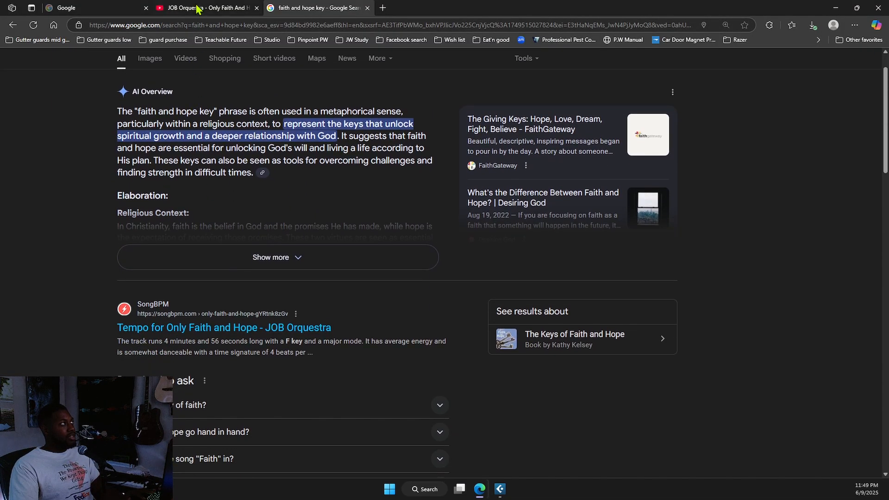
{"action": "left_click", "coordinate": [202, 8]}
Step: Play JOB Orquestra's 'Only Faith And Hope' and its Mix playlist, then minimize the browser
{"action": "left_click", "coordinate": [324, 59]}
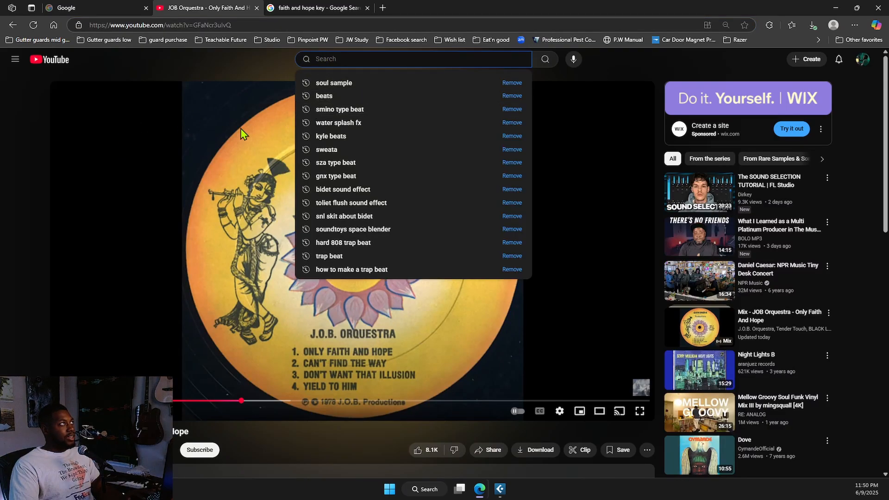
{"action": "left_click", "coordinate": [240, 87]}
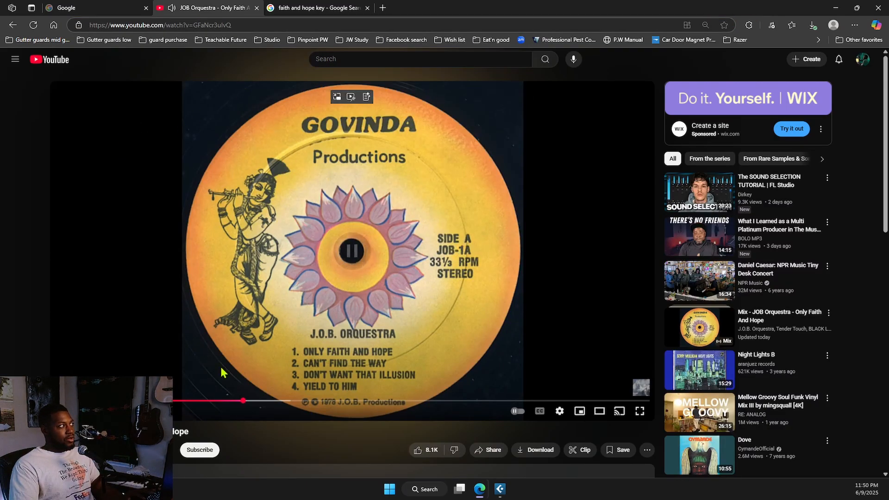
{"action": "left_click", "coordinate": [692, 342]}
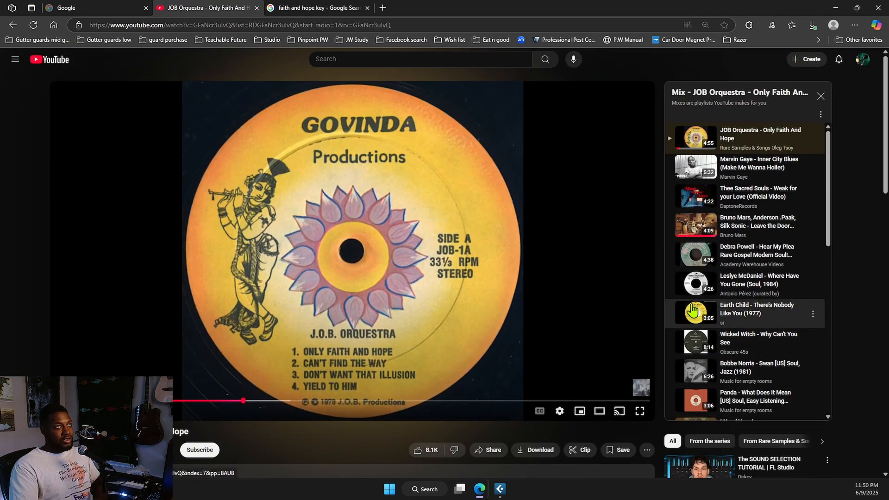
{"action": "left_click", "coordinate": [694, 310]}
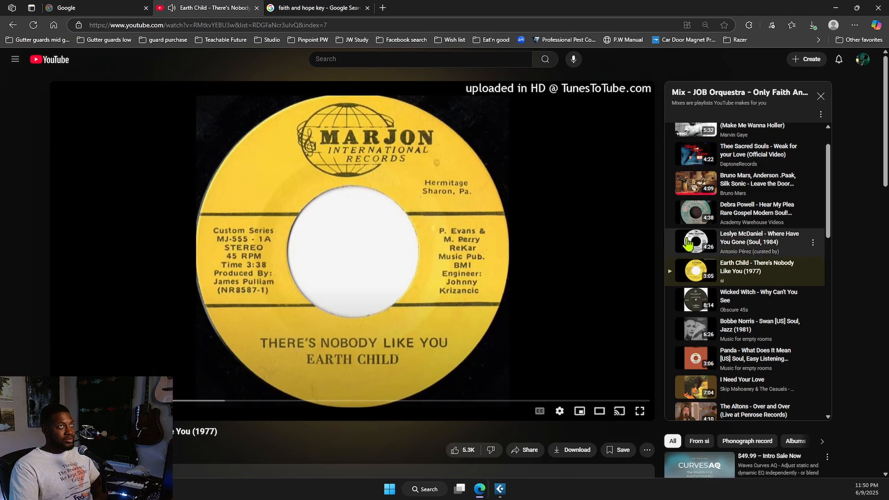
{"action": "scroll", "coordinate": [695, 260], "scroll_direction": "up", "scroll_amount": 2}
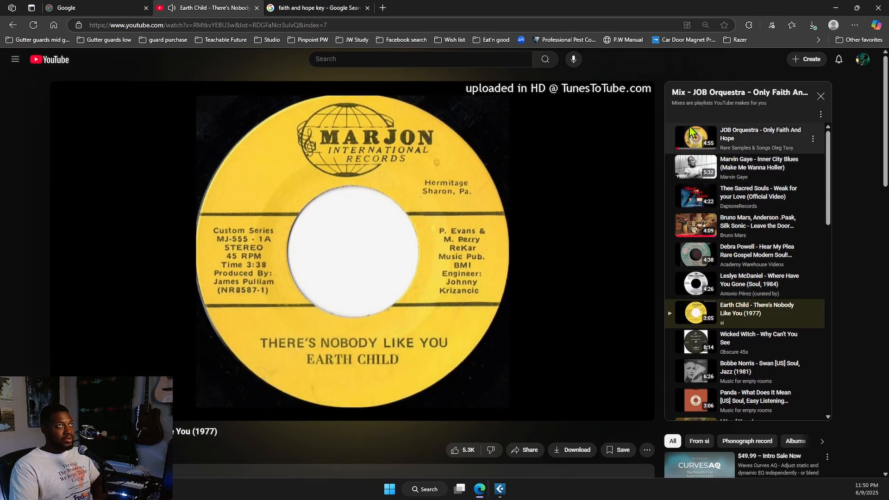
{"action": "left_click", "coordinate": [692, 137]}
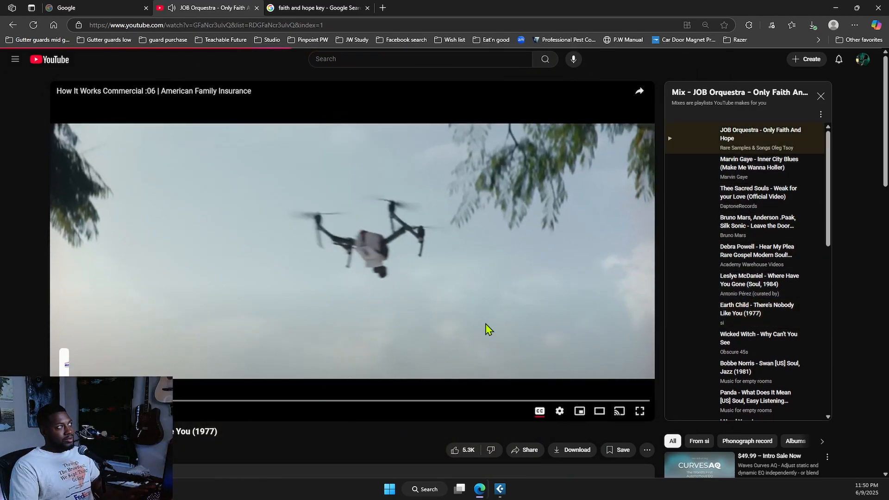
{"action": "left_click", "coordinate": [836, 8]}
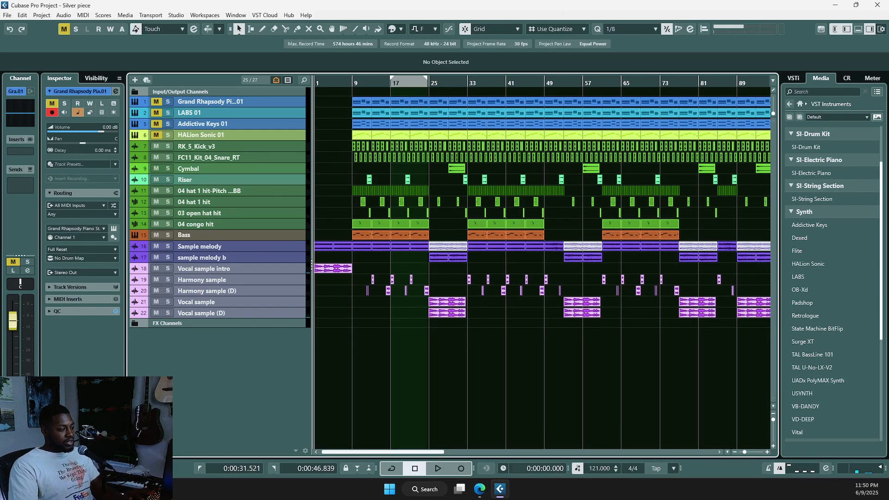
Step: Drag the 'Only Faith And Hope' audio file into the project as track 25 and solo it
{"action": "key", "text": "F3"}
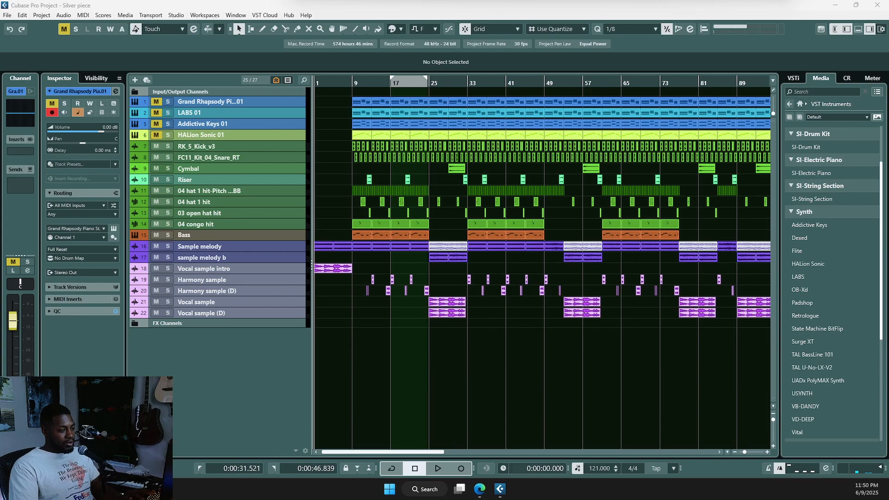
{"action": "left_click_drag", "start_coordinate": [552, 286], "coordinate": [448, 335]}
{"action": "left_click", "coordinate": [167, 333]}
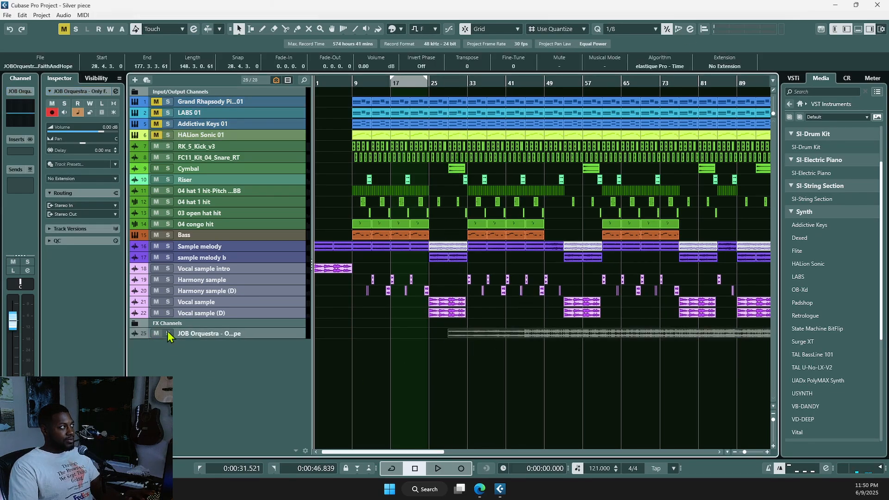
{"action": "scroll", "coordinate": [449, 382], "scroll_direction": "up", "scroll_amount": 3}
{"action": "scroll", "coordinate": [453, 382], "scroll_direction": "up", "scroll_amount": 2}
{"action": "scroll", "coordinate": [485, 412], "scroll_direction": "up", "scroll_amount": 3}
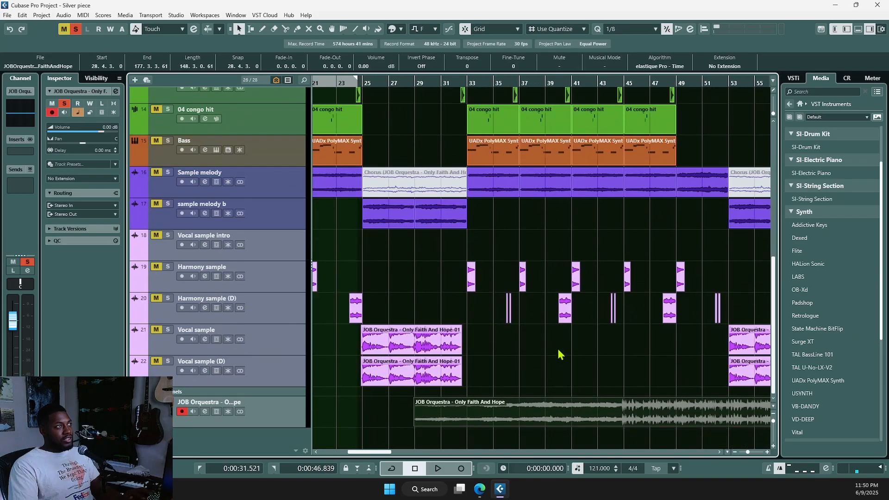
{"action": "scroll", "coordinate": [509, 407], "scroll_direction": "up", "scroll_amount": 3}
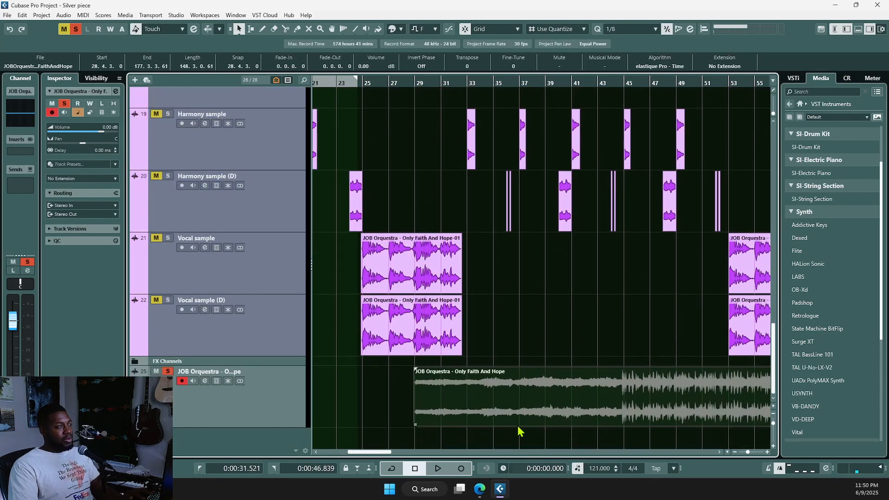
{"action": "scroll", "coordinate": [510, 331], "scroll_direction": "down", "scroll_amount": 3}
{"action": "scroll", "coordinate": [510, 330], "scroll_direction": "down", "scroll_amount": 5}
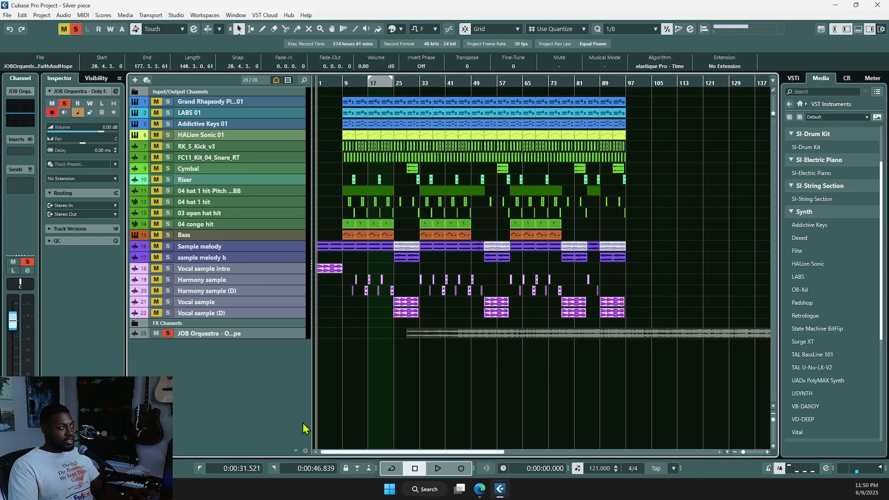
Step: Set the playback position just before bar 9 and unsolo the JOB Orquestra track
{"action": "left_click", "coordinate": [347, 372]}
{"action": "scroll", "coordinate": [353, 376], "scroll_direction": "up", "scroll_amount": 4}
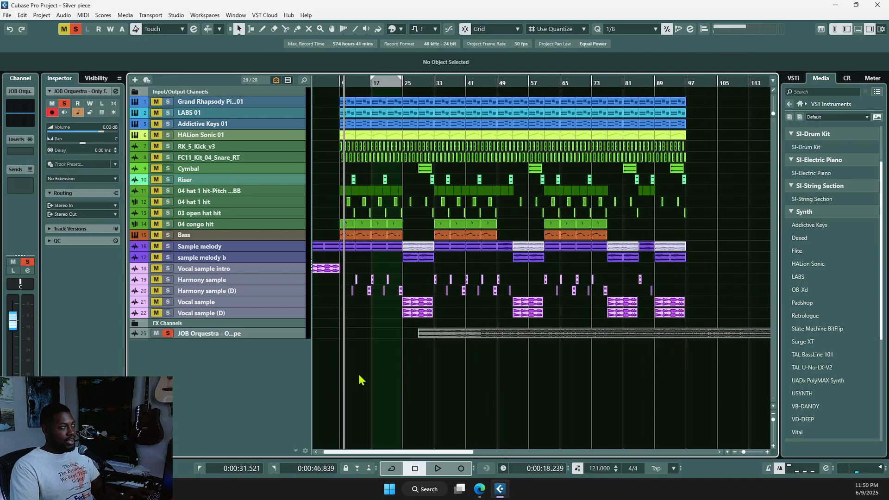
{"action": "left_click", "coordinate": [328, 383]}
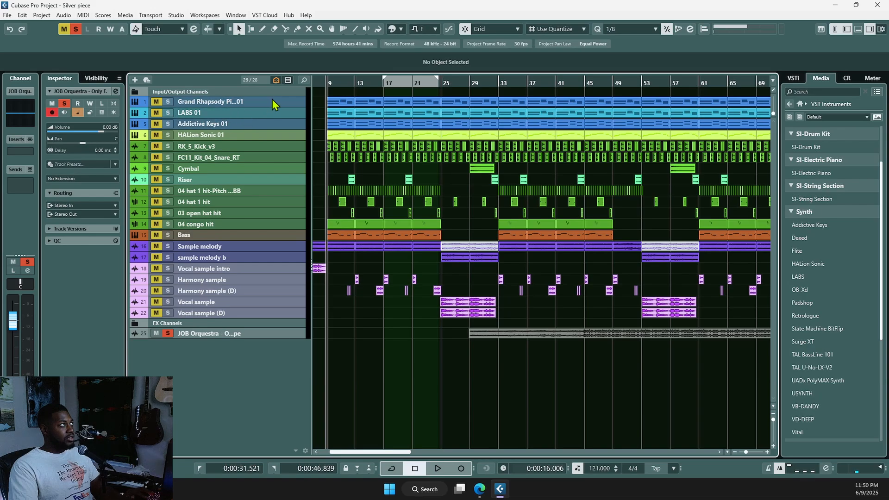
{"action": "left_click", "coordinate": [168, 334]}
Step: Solo the RK_5_Kick_v3 through Bass tracks, audition them, then clear all solos
{"action": "left_click", "coordinate": [276, 148]}
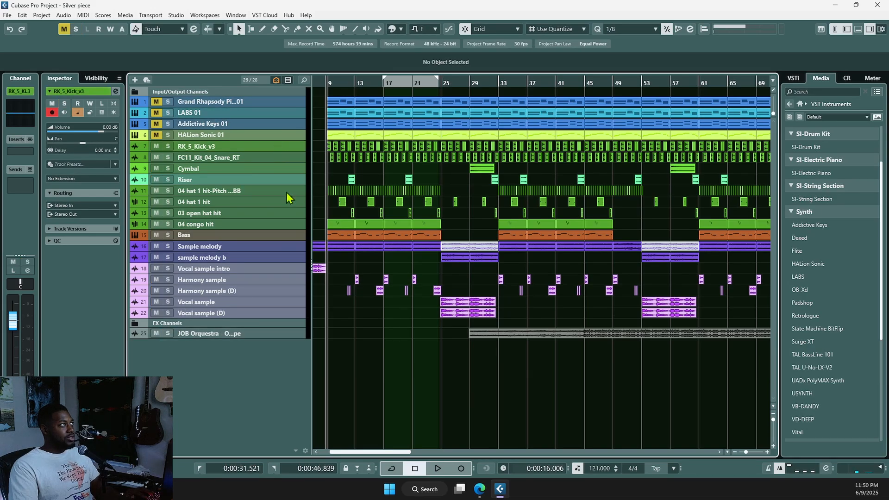
{"action": "left_click", "coordinate": [287, 234], "text": "shift"}
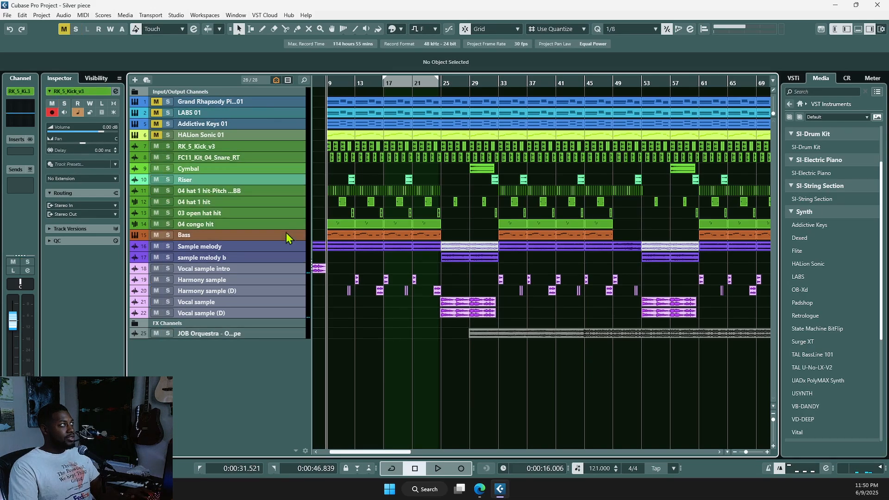
{"action": "left_click", "coordinate": [166, 235]}
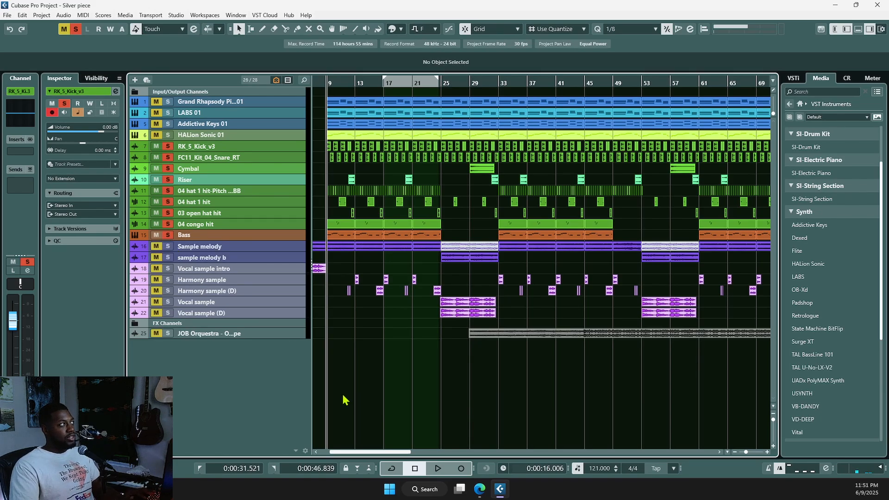
{"action": "key", "text": "space"}
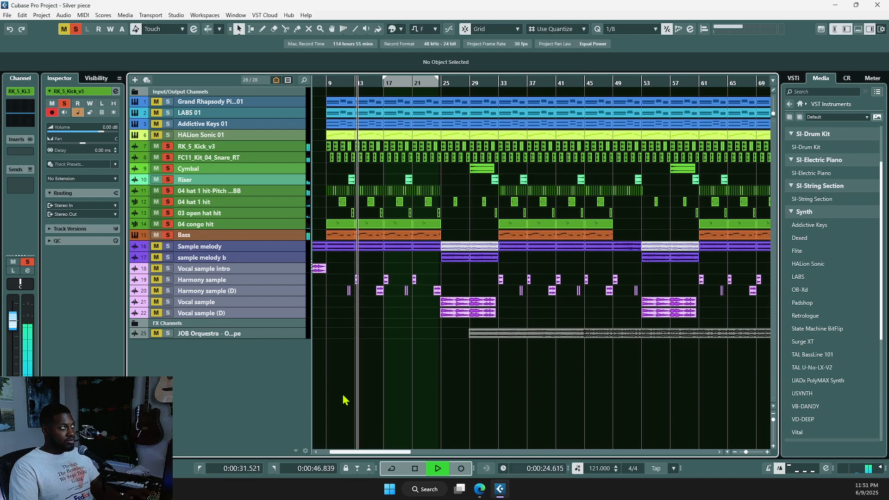
{"action": "key", "text": "space"}
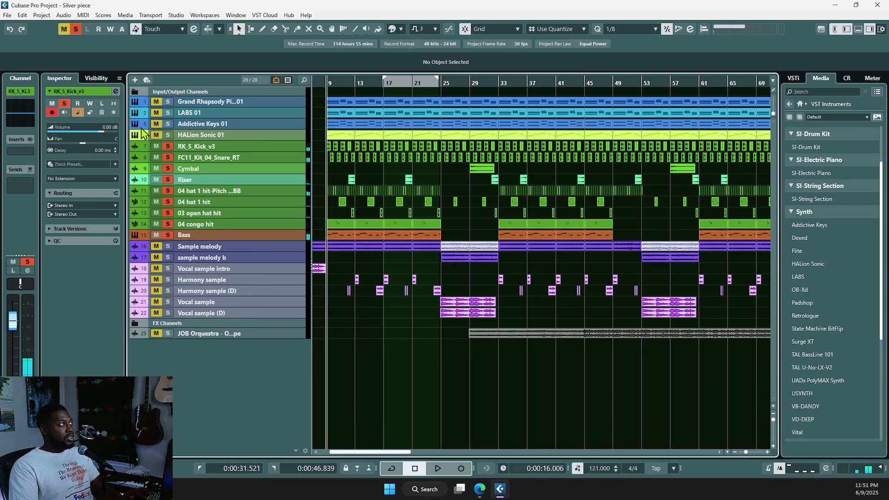
{"action": "left_click", "coordinate": [76, 29]}
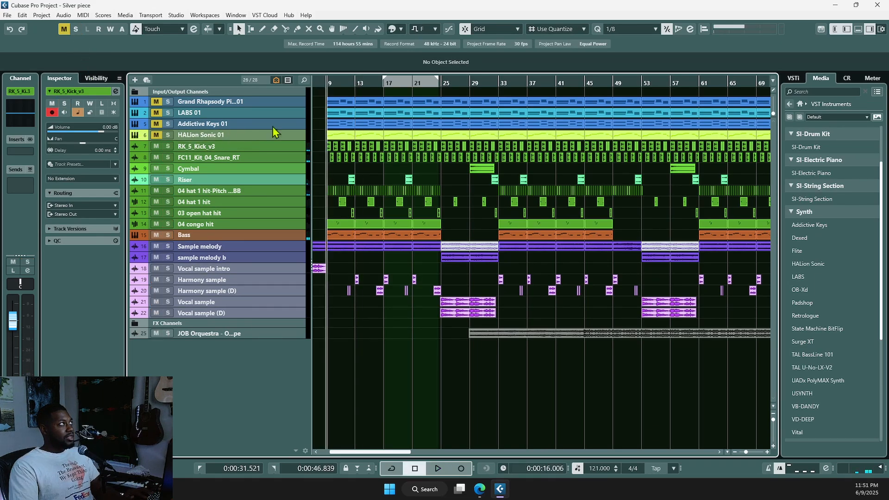
Step: Mute the events on the top four tracks and hide the Grand Rhapsody through HALion Sonic 01 tracks
{"action": "key", "text": "g"}
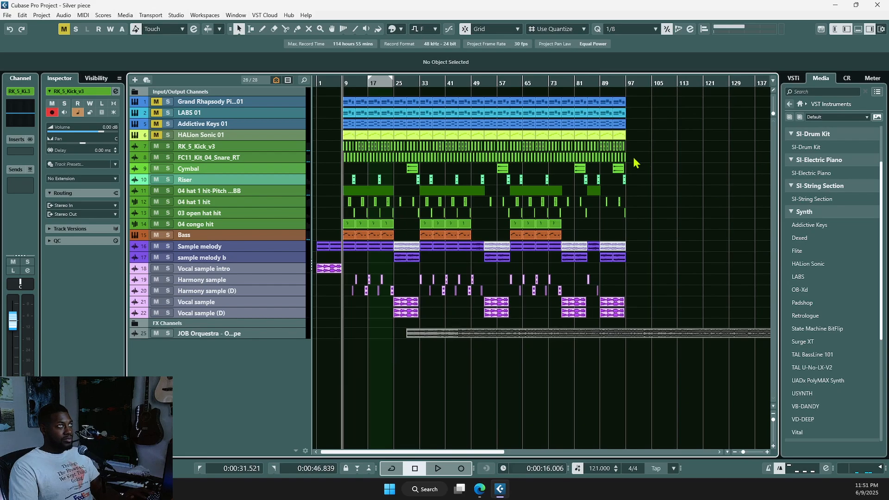
{"action": "left_click_drag", "start_coordinate": [642, 138], "coordinate": [330, 99]}
{"action": "key", "text": "shift+m"}
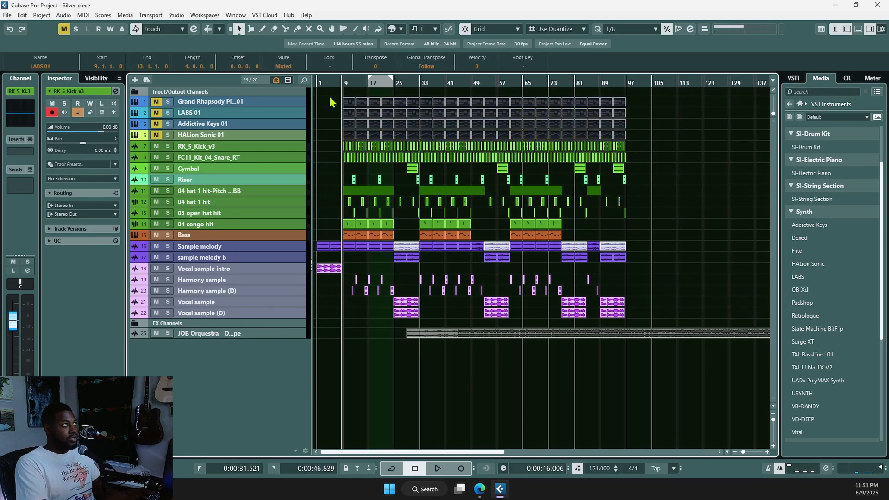
{"action": "left_click", "coordinate": [293, 105]}
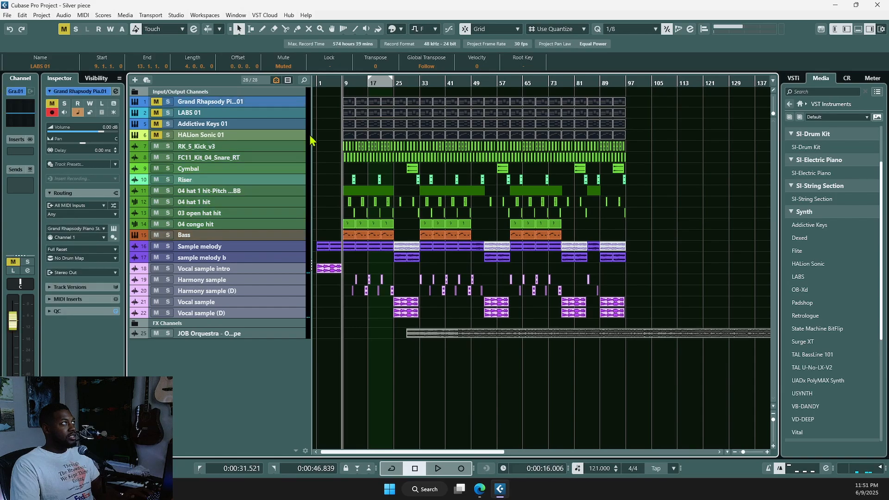
{"action": "left_click", "coordinate": [296, 138], "text": "shift"}
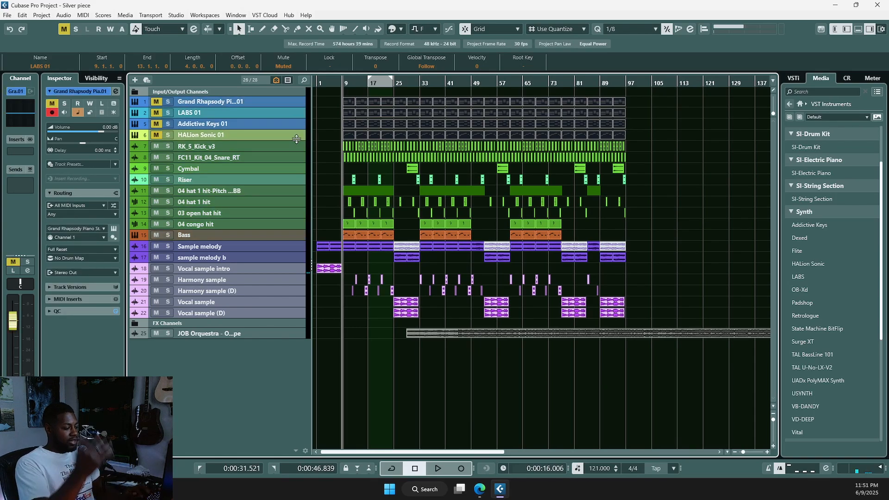
{"action": "key", "text": "ctrl+h"}
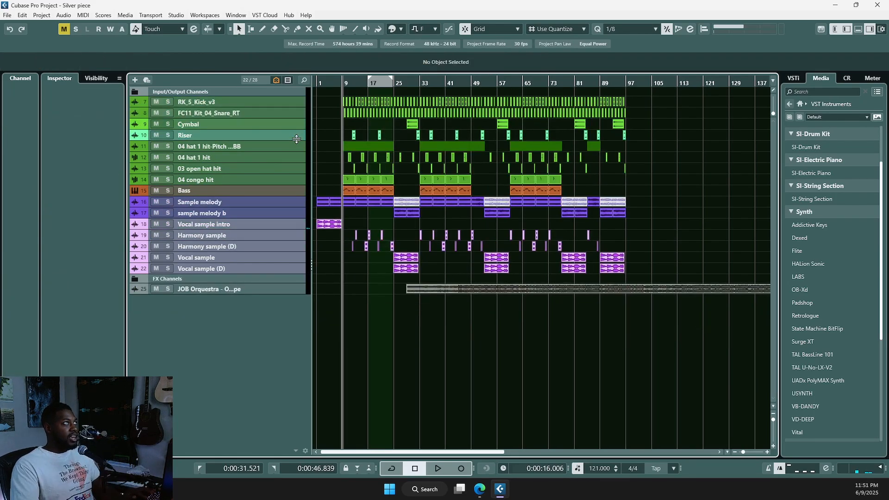
Step: Drag the JOB Orquestra audio event left so it starts at bar 1
{"action": "scroll", "coordinate": [408, 331], "scroll_direction": "up", "scroll_amount": 1}
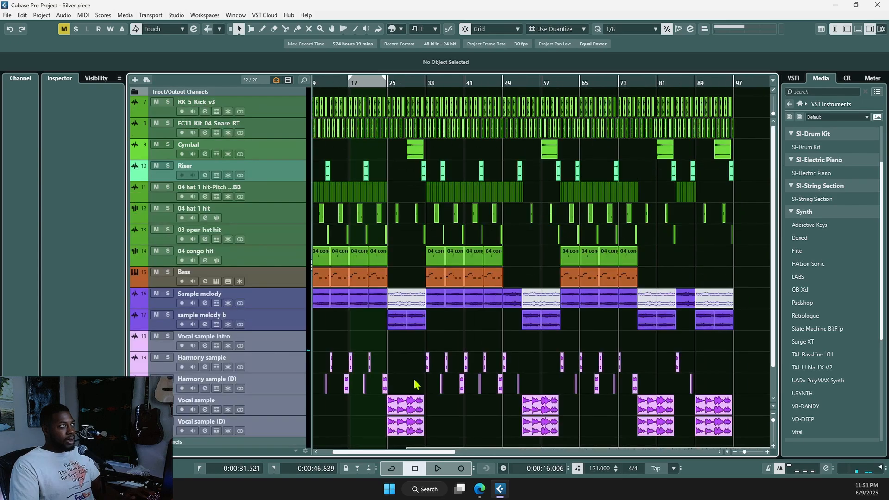
{"action": "scroll", "coordinate": [490, 216], "scroll_direction": "down", "scroll_amount": 2}
{"action": "scroll", "coordinate": [517, 213], "scroll_direction": "left", "scroll_amount": 2}
{"action": "scroll", "coordinate": [508, 194], "scroll_direction": "down", "scroll_amount": 1}
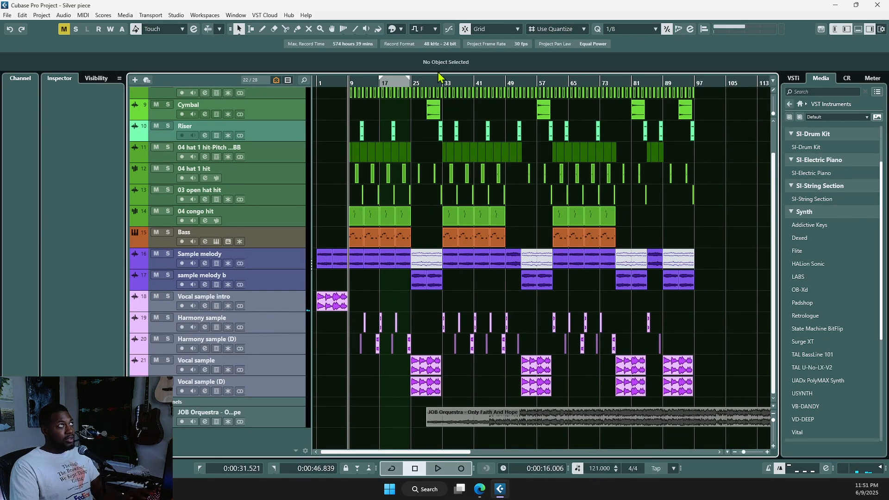
{"action": "left_click_drag", "start_coordinate": [463, 424], "coordinate": [330, 421]}
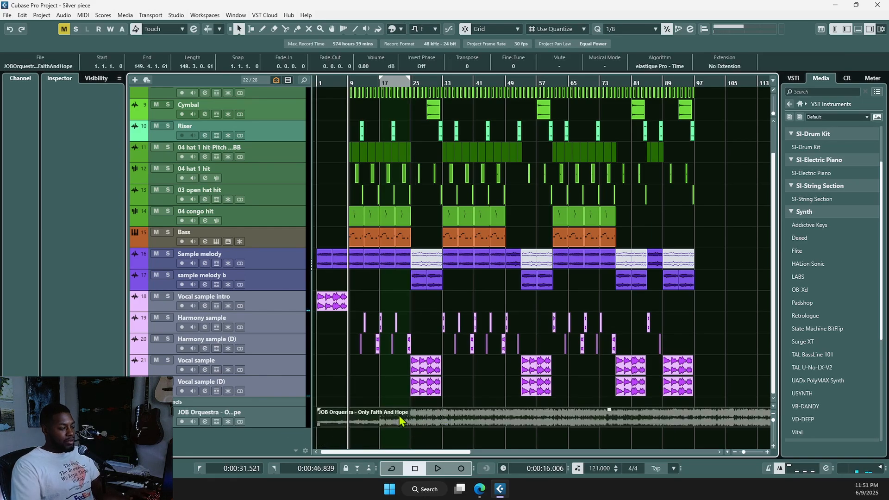
Step: Return to the project start, solo the JOB Orquestra track and hide the media browser
{"action": "key", "text": "Home"}
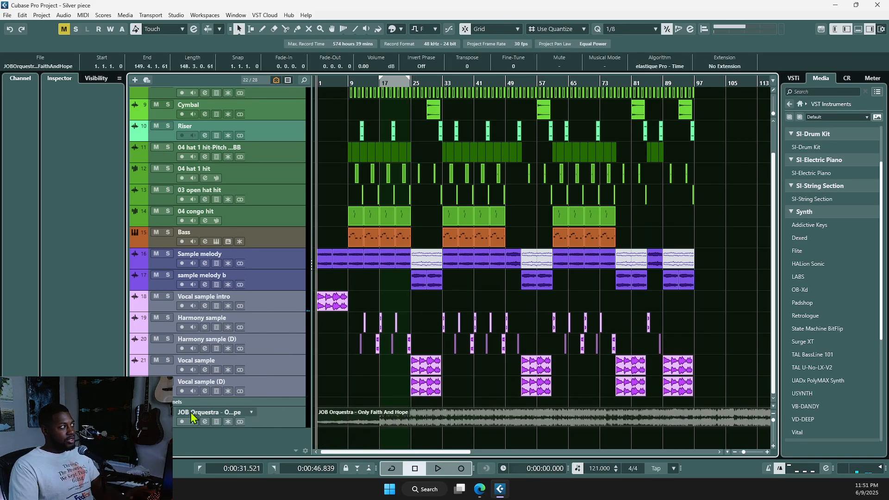
{"action": "left_click", "coordinate": [168, 412]}
{"action": "scroll", "coordinate": [405, 410], "scroll_direction": "up", "scroll_amount": 1}
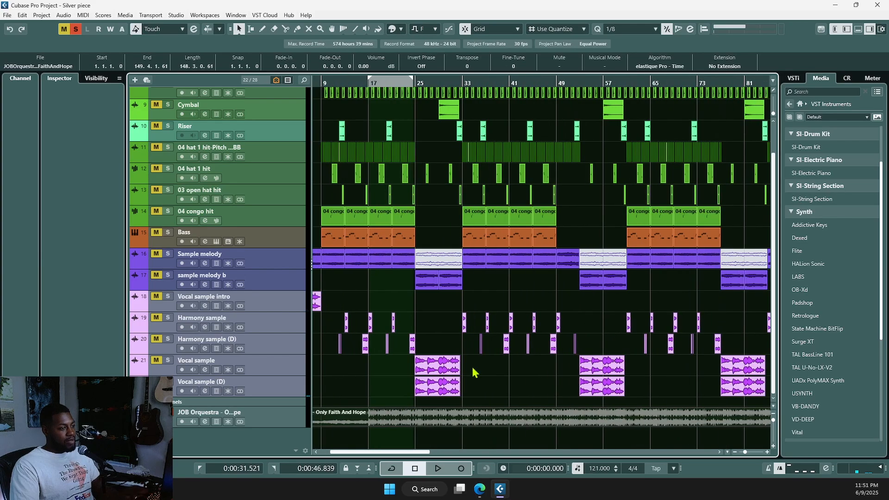
{"action": "scroll", "coordinate": [479, 357], "scroll_direction": "left", "scroll_amount": 1}
{"action": "key", "text": "ctrl+alt+r"}
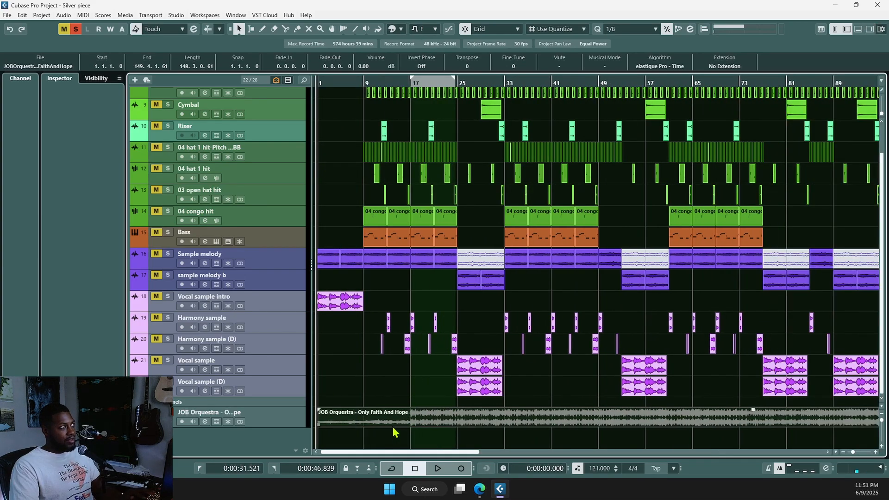
Step: Drag the JOB Orquestra track up above 04 congo hit and start playback
{"action": "scroll", "coordinate": [395, 432], "scroll_direction": "up", "scroll_amount": 1}
{"action": "left_click_drag", "start_coordinate": [271, 429], "coordinate": [259, 116]}
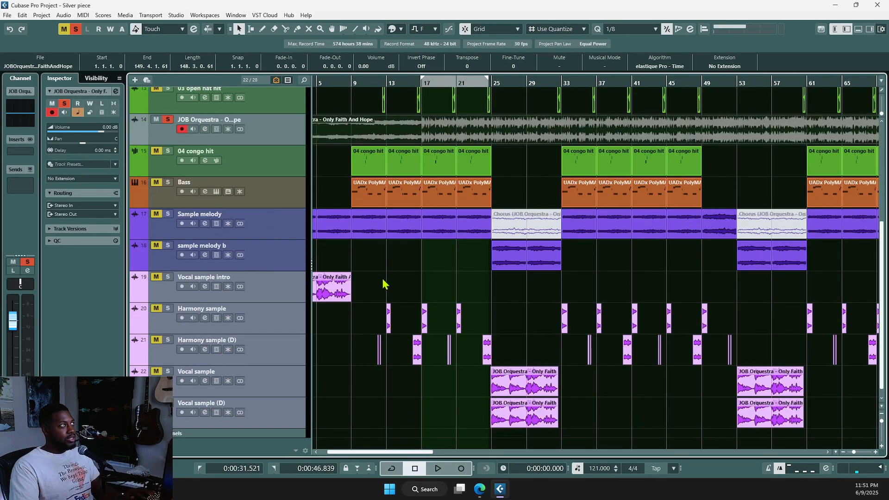
{"action": "scroll", "coordinate": [388, 304], "scroll_direction": "up", "scroll_amount": 3}
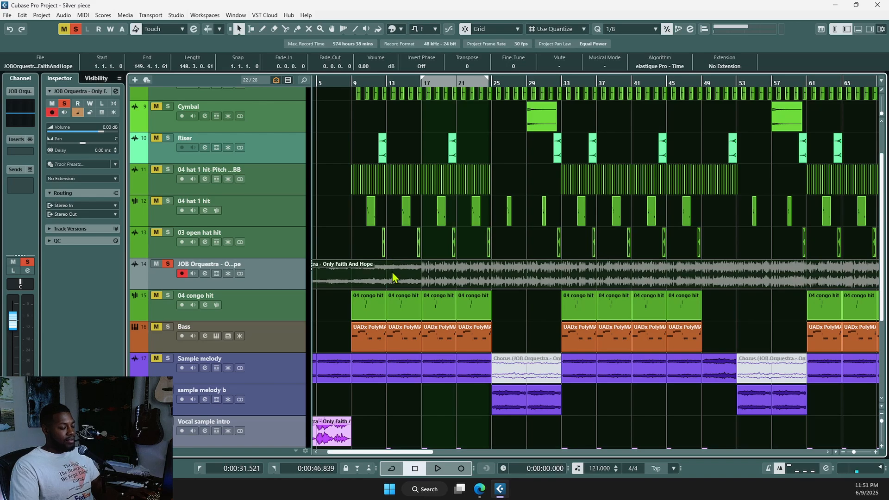
{"action": "key", "text": "space"}
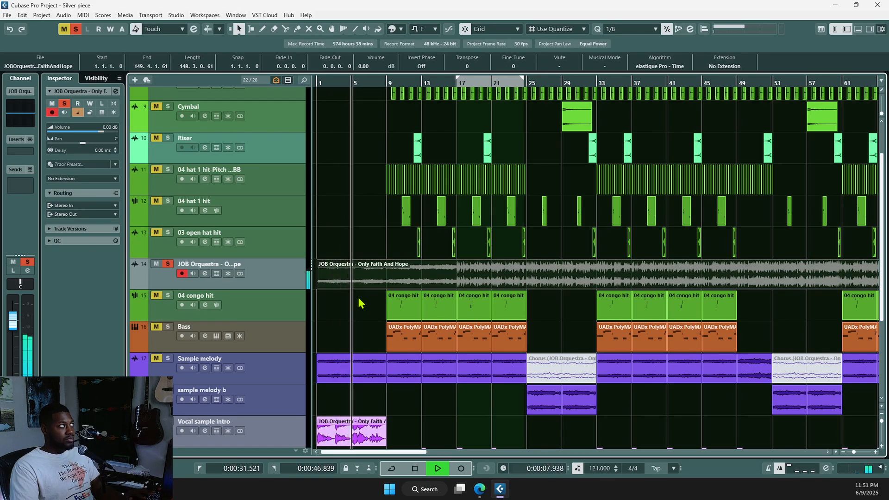
Step: Split the JOB Orquestra audio at bar 5 and audition from just before it
{"action": "scroll", "coordinate": [359, 292], "scroll_direction": "up", "scroll_amount": 2}
{"action": "key", "text": "space"}
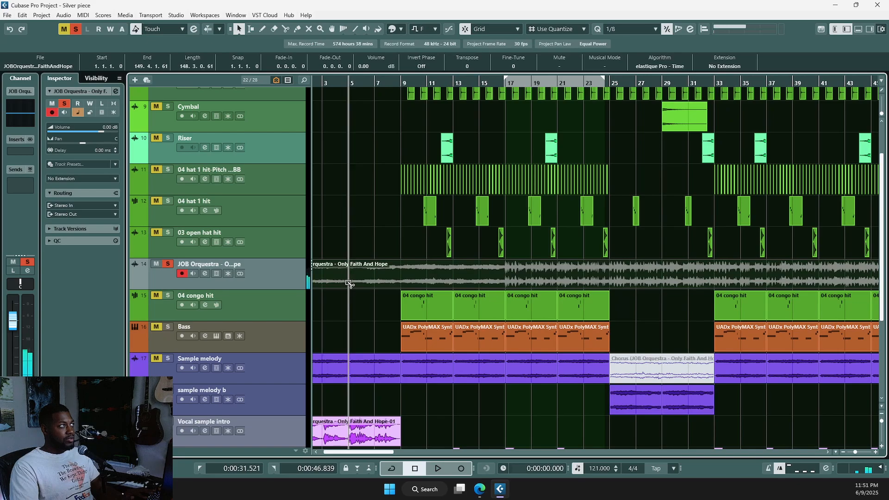
{"action": "left_click", "coordinate": [345, 285], "text": "alt"}
{"action": "scroll", "coordinate": [366, 289], "scroll_direction": "up", "scroll_amount": 2}
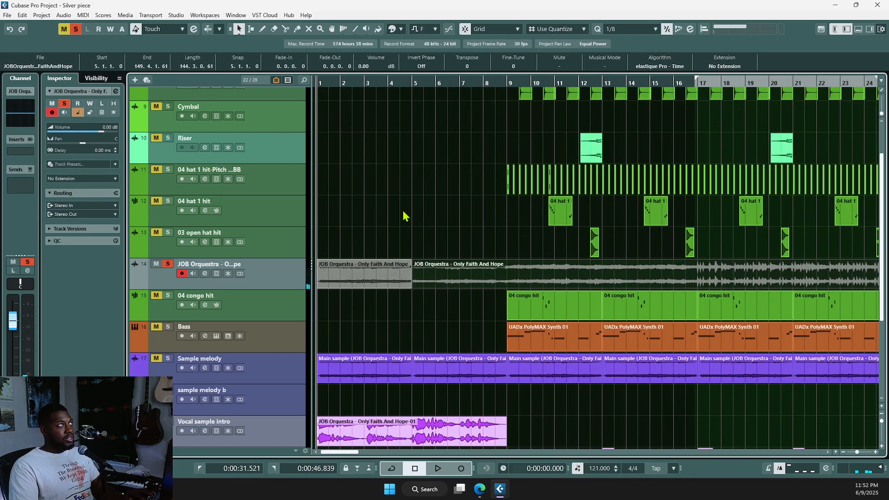
{"action": "scroll", "coordinate": [415, 311], "scroll_direction": "down", "scroll_amount": 1}
{"action": "left_click", "coordinate": [392, 301]}
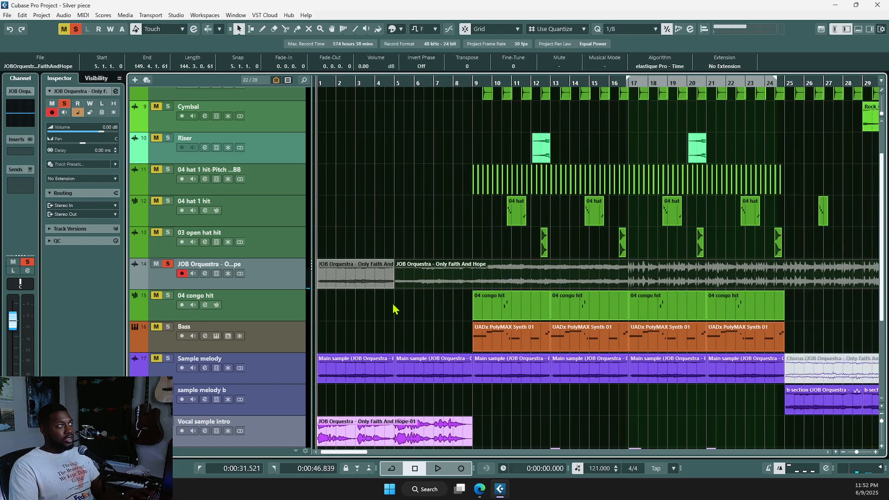
{"action": "key", "text": "space"}
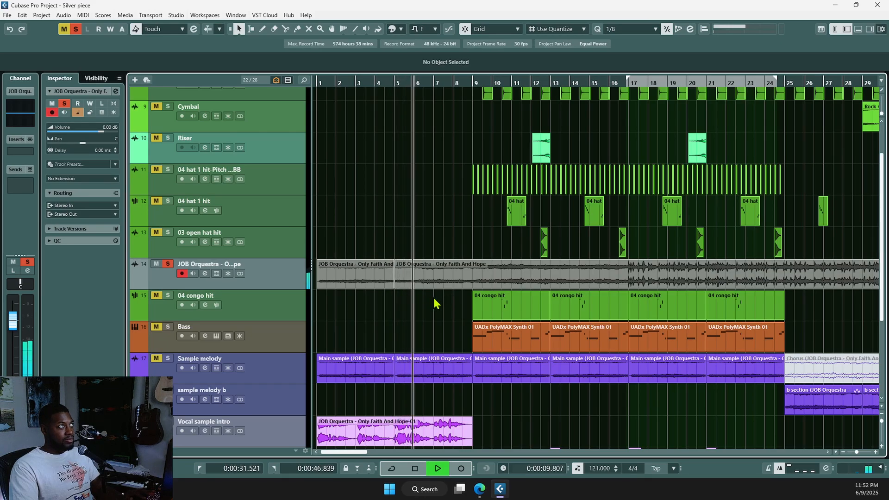
{"action": "key", "text": "space"}
Step: Split the JOB Orquestra audio at bars 6 and 10 while auditioning
{"action": "scroll", "coordinate": [417, 297], "scroll_direction": "up", "scroll_amount": 3}
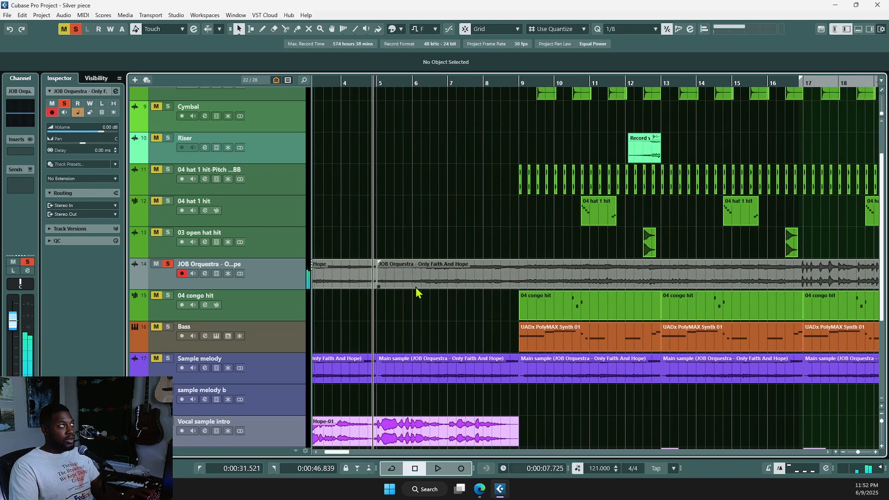
{"action": "left_click", "coordinate": [413, 282], "text": "alt"}
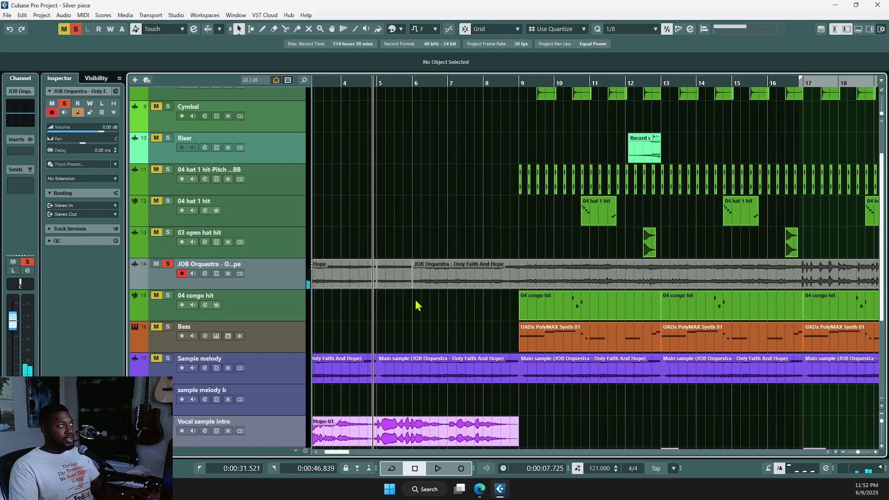
{"action": "left_click", "coordinate": [415, 298]}
{"action": "key", "text": "space"}
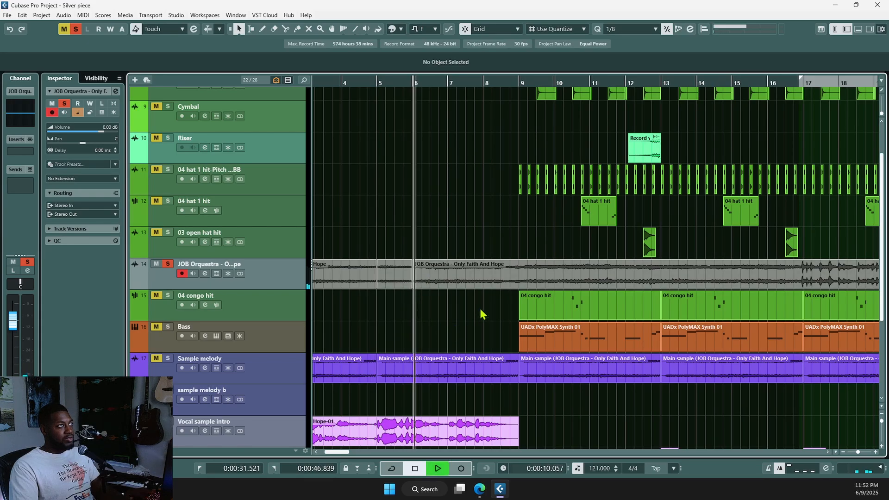
{"action": "left_click", "coordinate": [563, 277]}
{"action": "scroll", "coordinate": [437, 318], "scroll_direction": "down", "scroll_amount": 2, "text": "ctrl"}
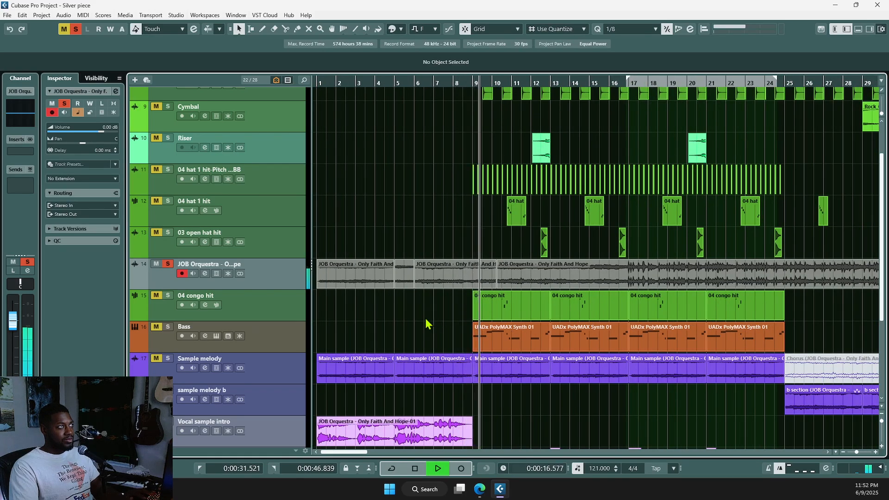
{"action": "key", "text": "space"}
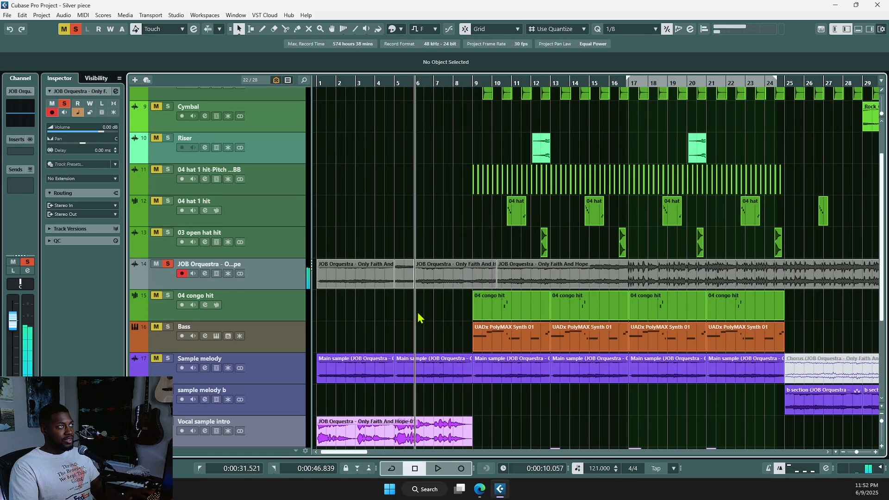
Step: Audition from bar 10 and delete the short piece between bars 5 and 6
{"action": "left_click", "coordinate": [510, 268]}
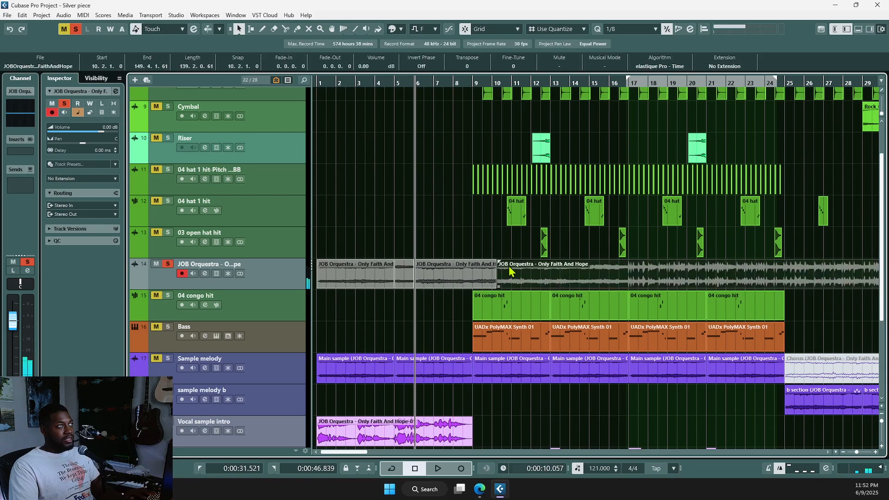
{"action": "left_click", "coordinate": [497, 253]}
{"action": "key", "text": "space"}
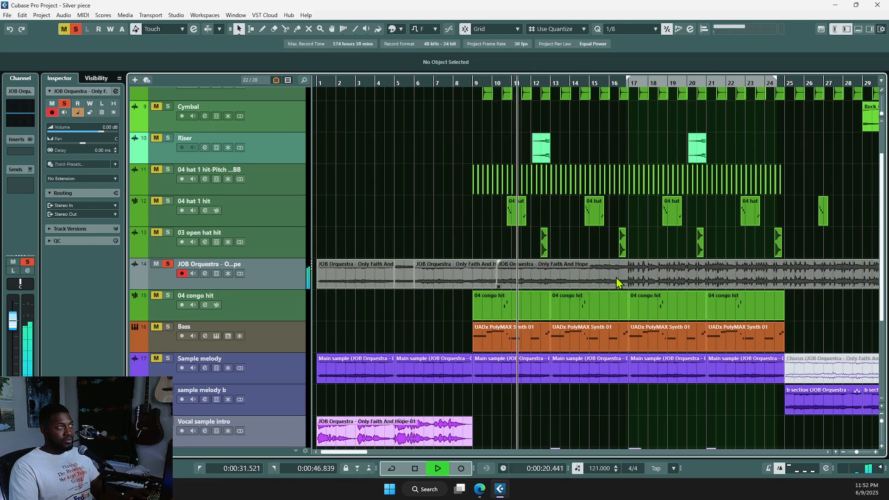
{"action": "left_click", "coordinate": [410, 283]}
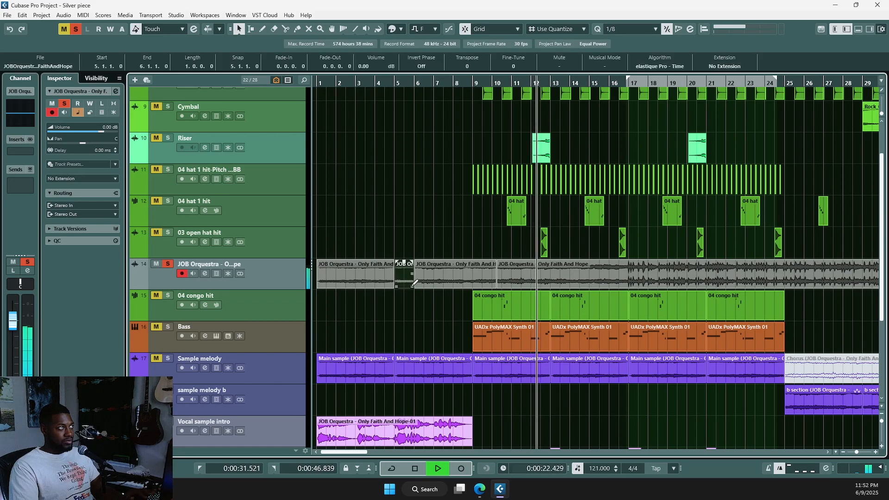
{"action": "key", "text": "Delete"}
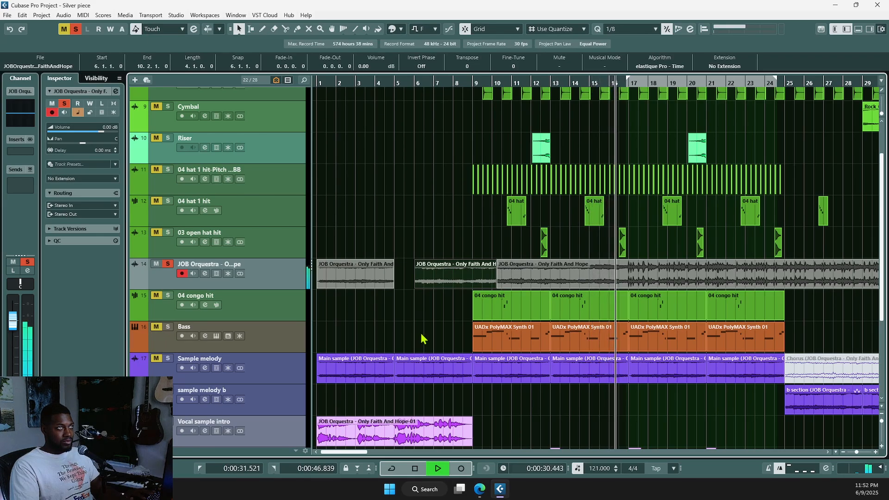
{"action": "key", "text": "space"}
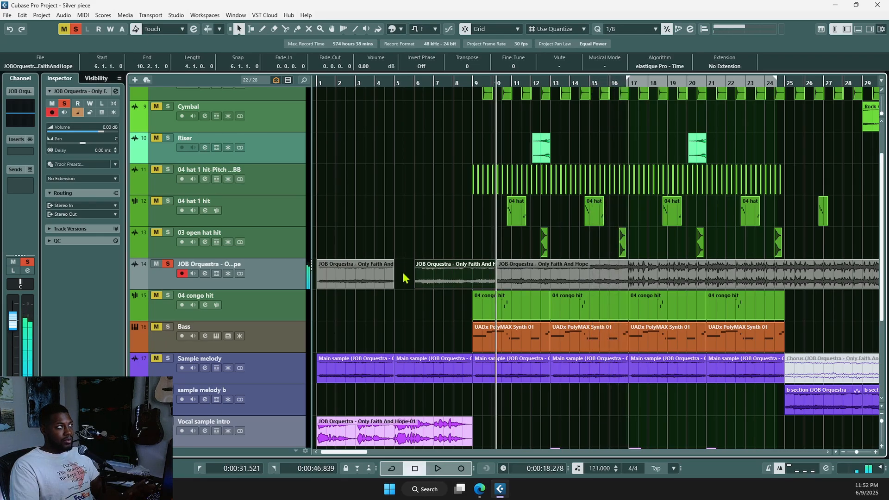
{"action": "key", "text": "space"}
{"action": "left_click", "coordinate": [375, 277]}
{"action": "key", "text": "space"}
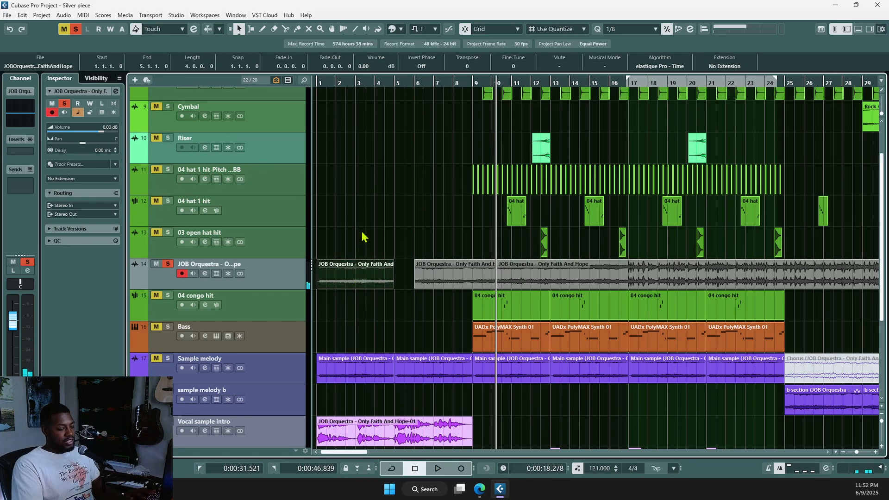
Step: Name the first two audio pieces 'Sample A' and 'Sample B'
{"action": "key", "text": "F2"}
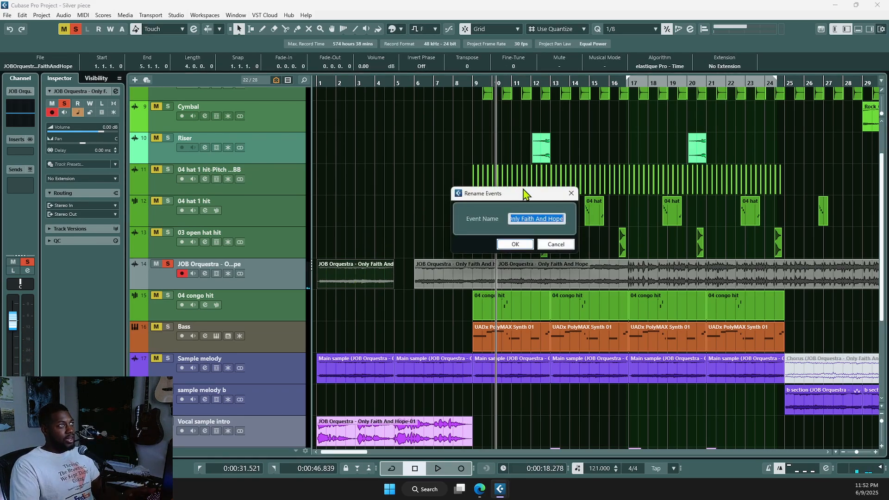
{"action": "type", "text": "S"}
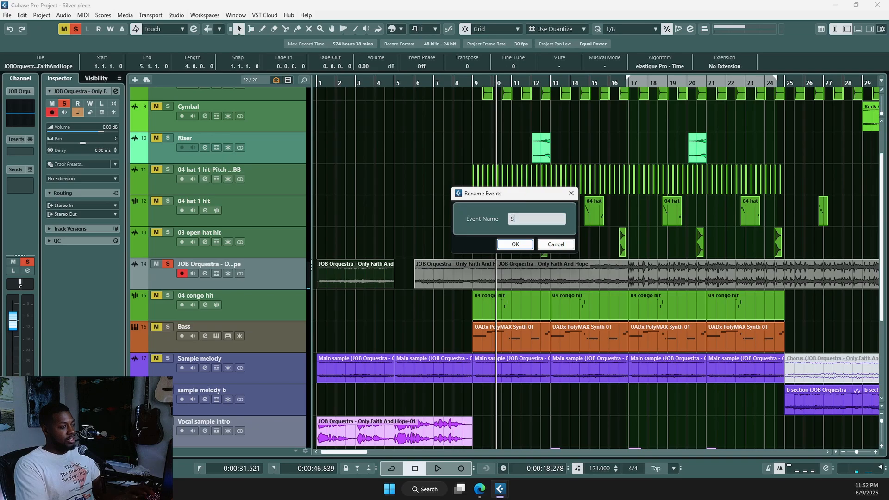
{"action": "type", "text": "ample A"}
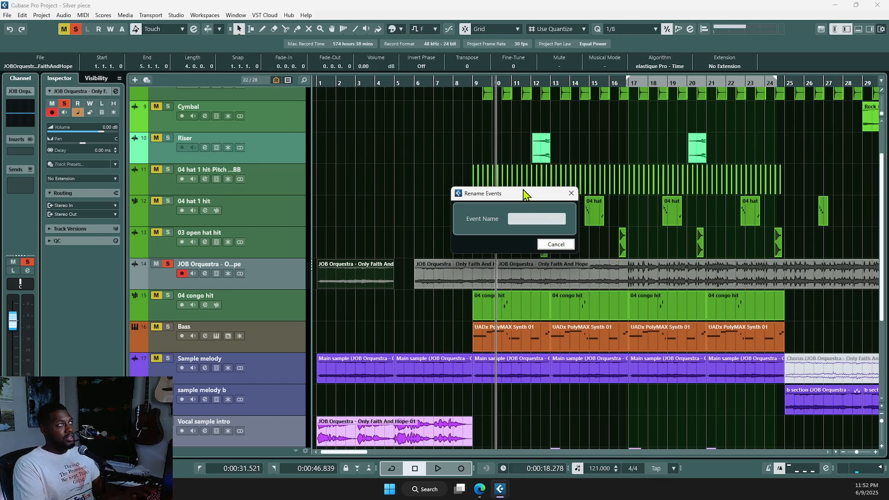
{"action": "key", "text": "Return"}
{"action": "left_click", "coordinate": [439, 287]}
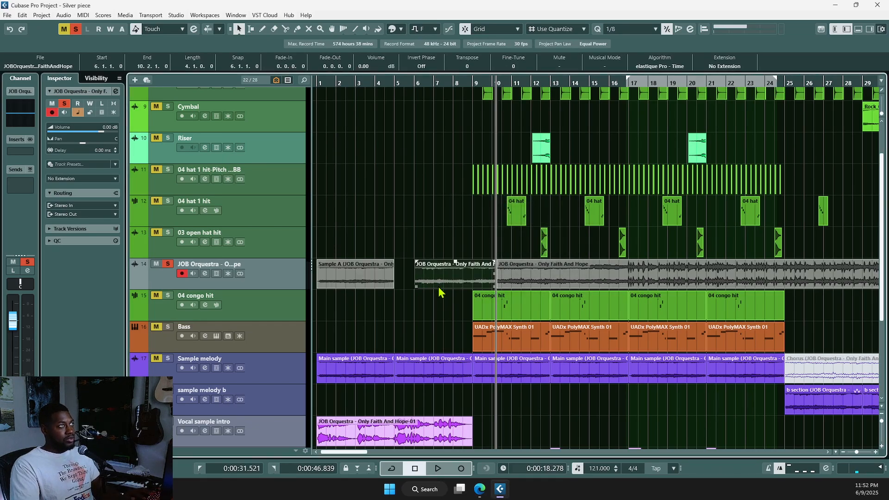
{"action": "key", "text": "F2"}
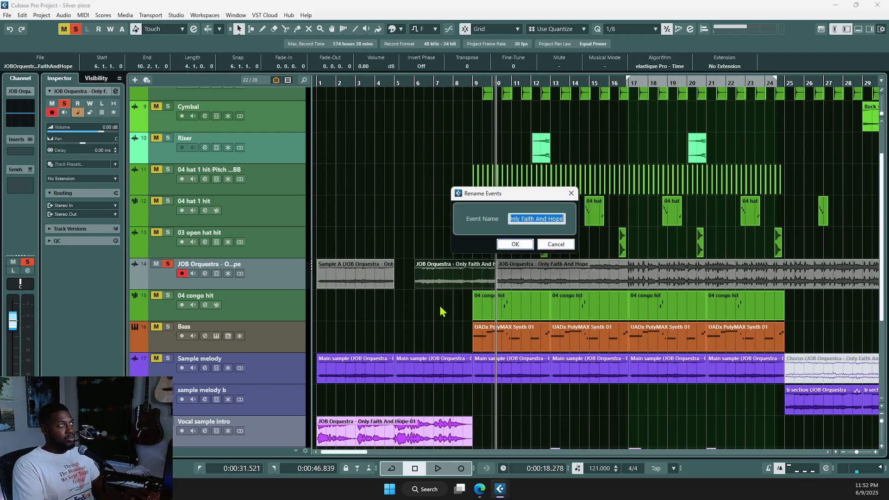
{"action": "type", "text": "Sample B"}
{"action": "key", "text": "Return"}
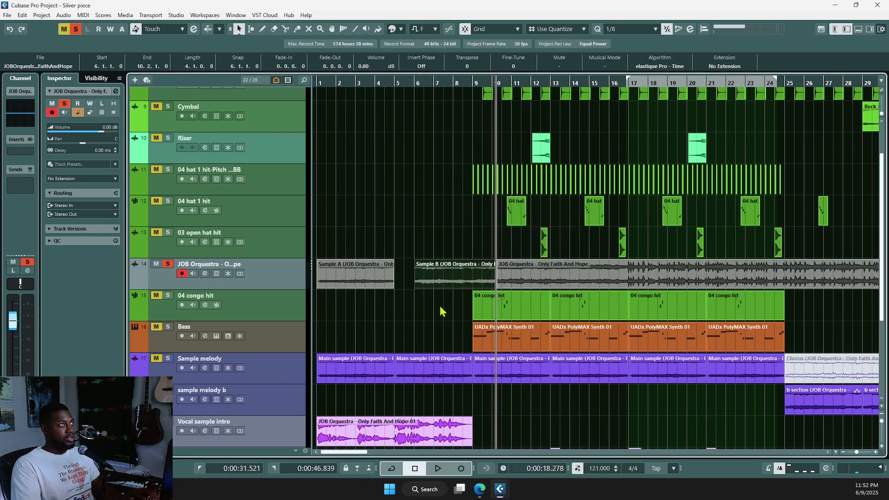
Step: Rename the pieces to 'Section A' and 'Section B'
{"action": "left_click", "coordinate": [378, 282]}
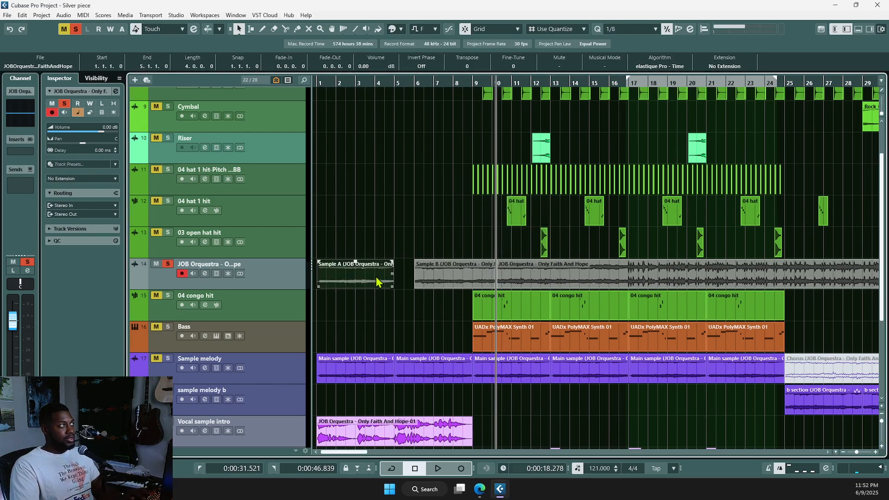
{"action": "key", "text": "F2"}
{"action": "type", "text": "Section"}
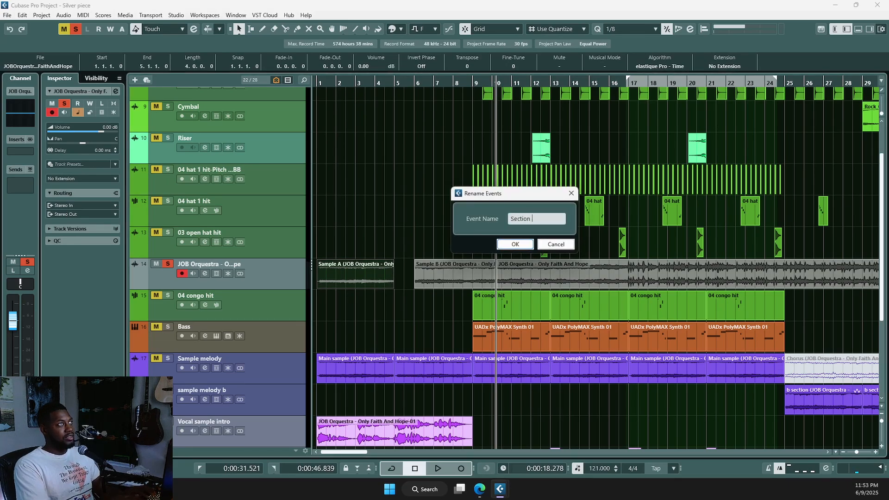
{"action": "type", "text": " A"}
{"action": "key", "text": "Return"}
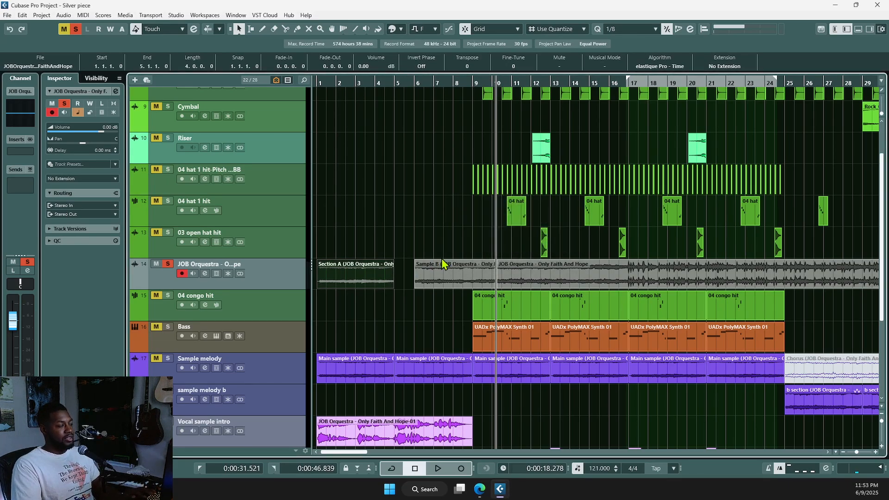
{"action": "left_click", "coordinate": [448, 277]}
{"action": "key", "text": "F2"}
{"action": "type", "text": "Section B"}
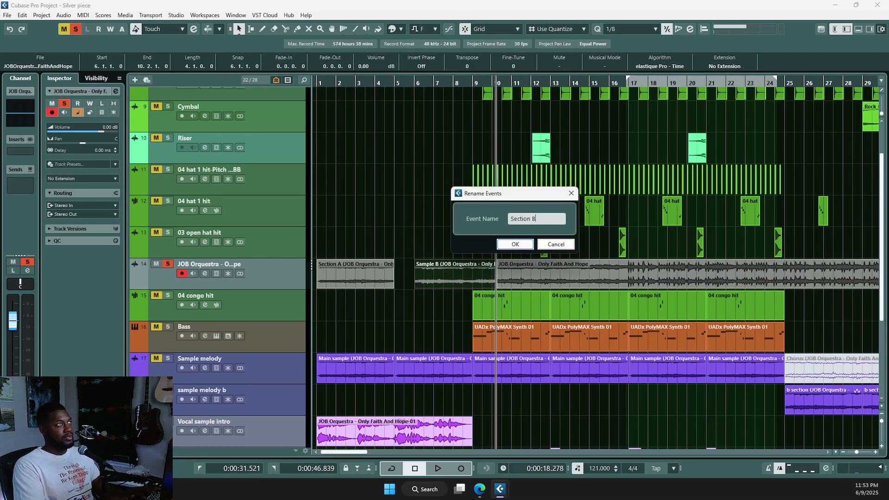
{"action": "key", "text": "Return"}
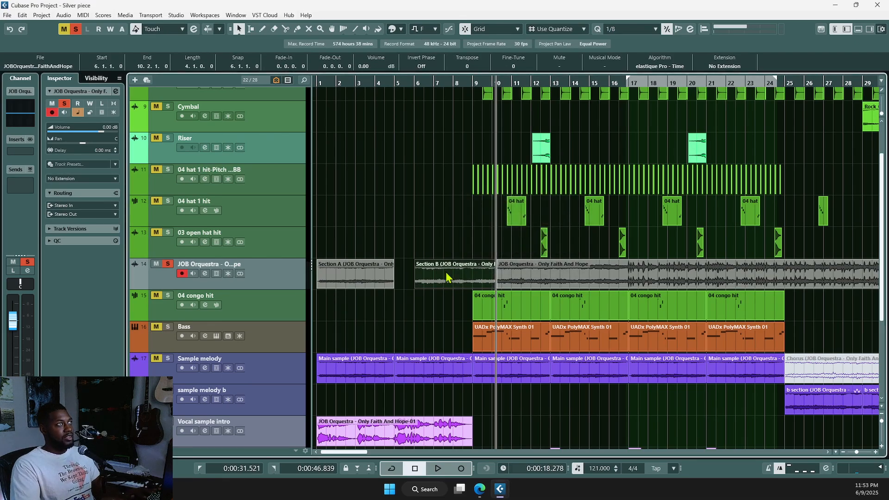
Step: Split the long vocal event at bar 17 and name the bars 6–10 piece 'Chorus'
{"action": "left_click", "coordinate": [521, 272]}
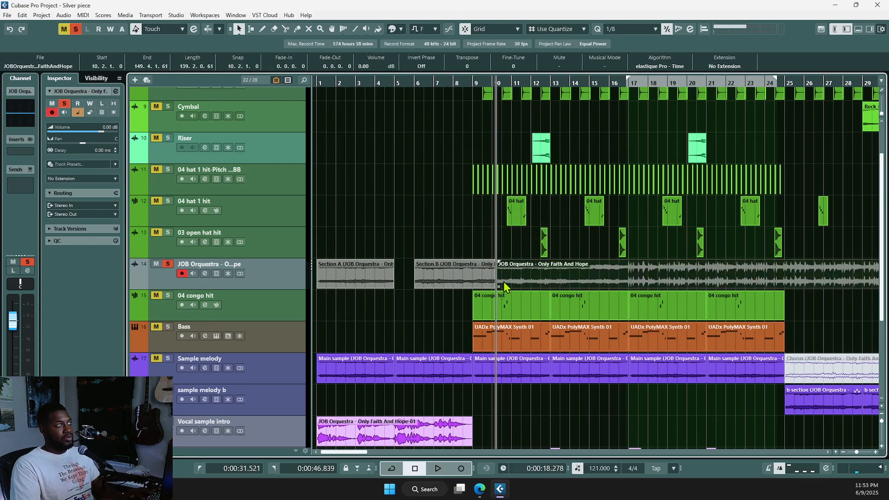
{"action": "left_click", "coordinate": [629, 276], "text": "alt"}
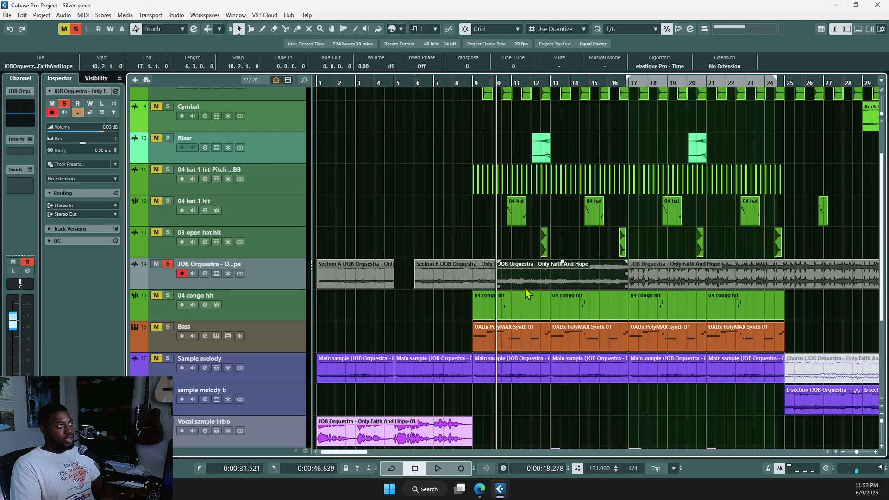
{"action": "left_click", "coordinate": [460, 280]}
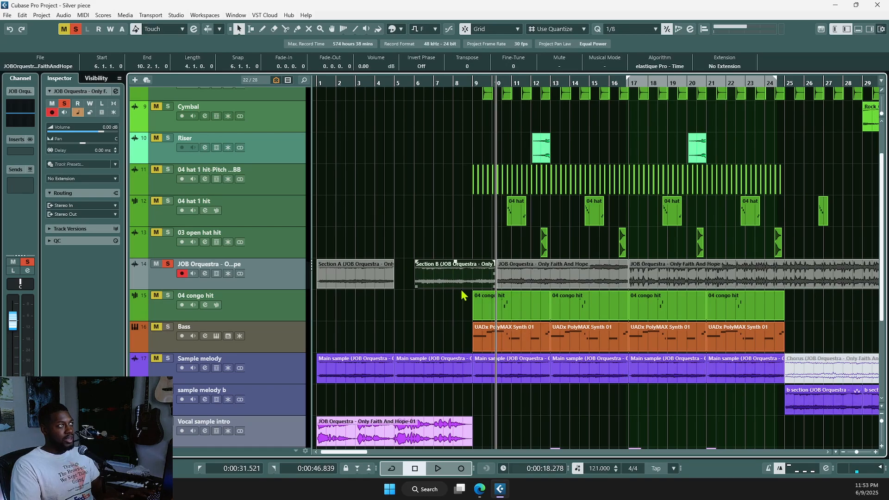
{"action": "key", "text": "F2"}
{"action": "type", "text": "C"}
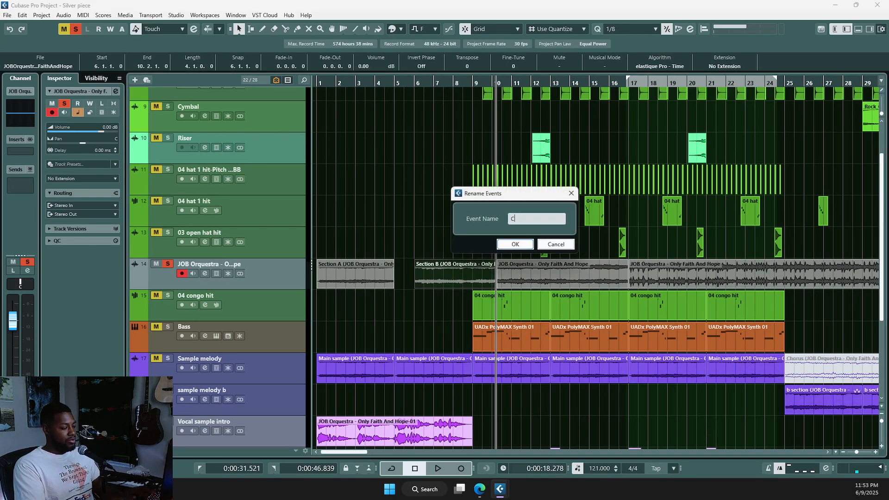
{"action": "type", "text": "horus"}
{"action": "key", "text": "Return"}
Step: Rename the bars 10–17 vocal piece 'Section B'
{"action": "left_click", "coordinate": [511, 279]}
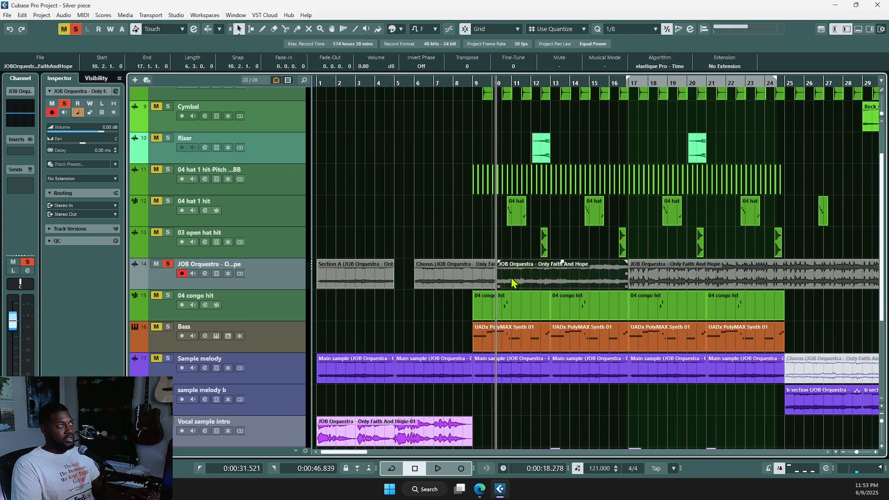
{"action": "key", "text": "F2"}
{"action": "type", "text": "Section B"}
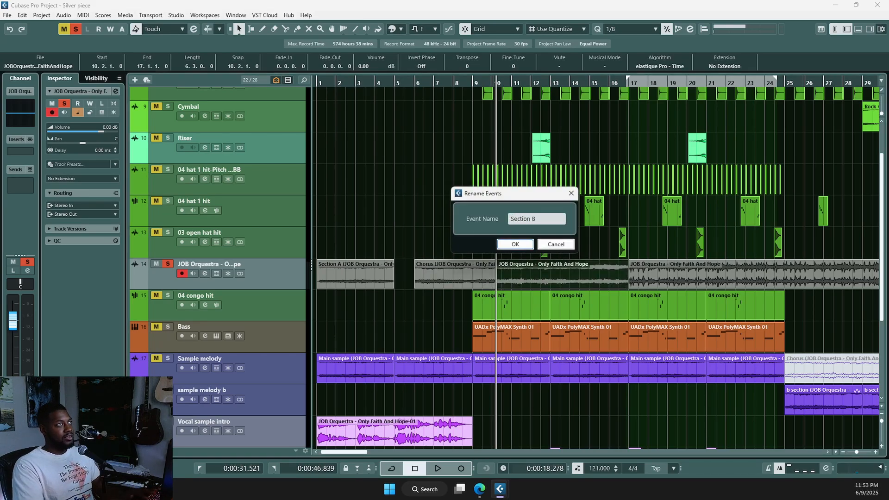
{"action": "key", "text": "Return"}
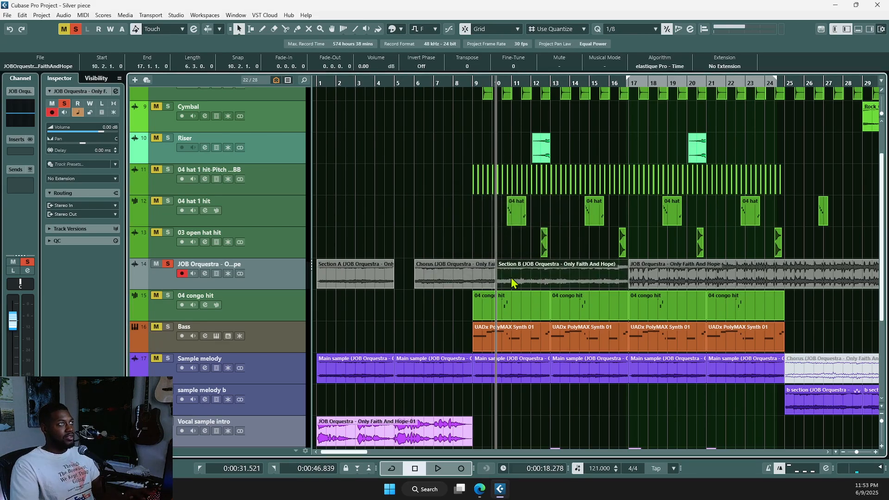
Step: Duplicate the JOB Orquestra vocal track 14 twice
{"action": "key", "text": "g"}
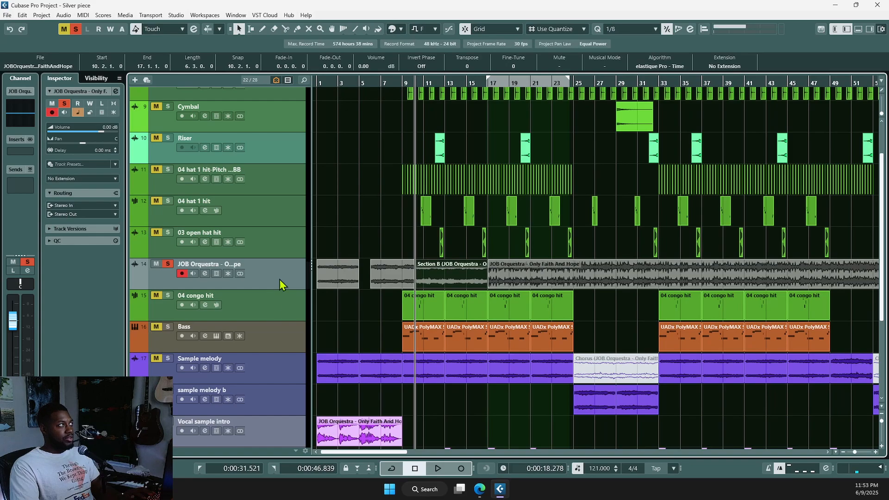
{"action": "right_click", "coordinate": [285, 263]}
{"action": "key", "text": "Escape"}
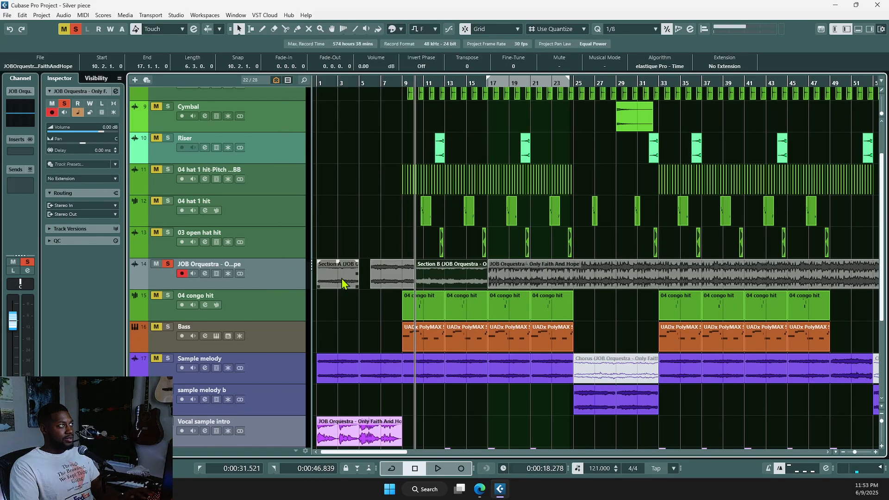
{"action": "key", "text": "ctrl+d"}
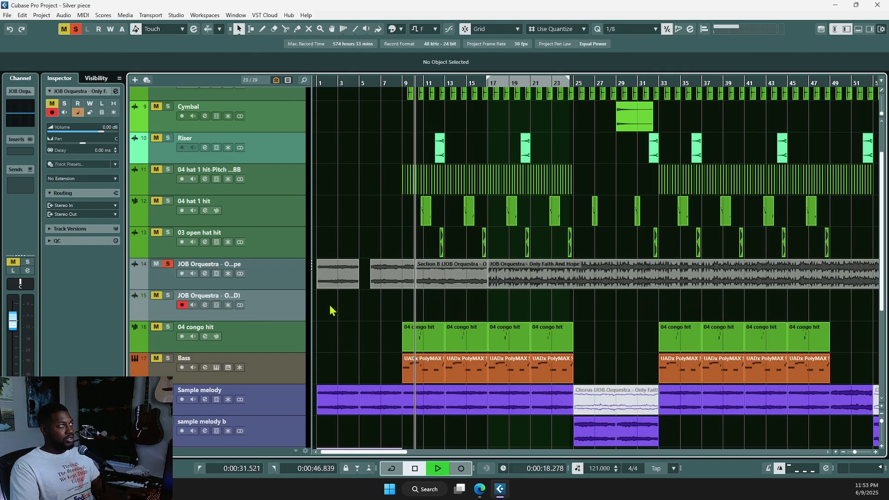
{"action": "key", "text": "ctrl+d"}
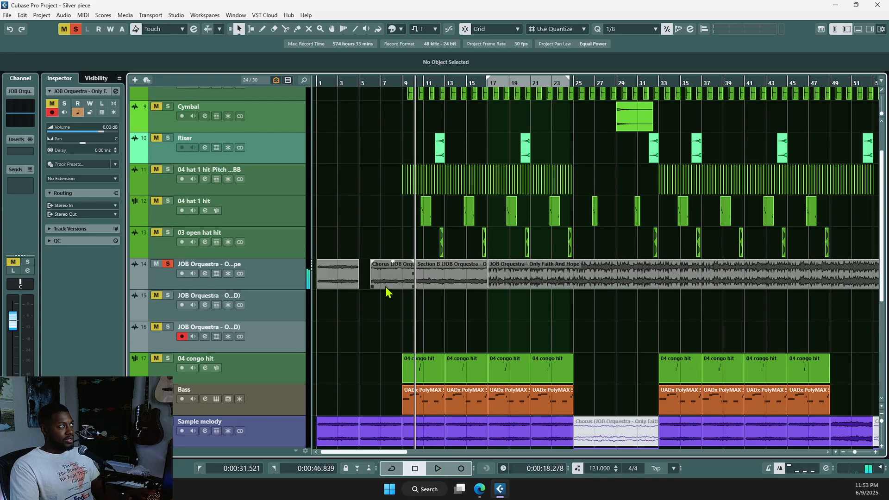
Step: Move Chorus onto track 15 and Section B onto track 16, then play from bar 24
{"action": "left_click_drag", "start_coordinate": [385, 285], "coordinate": [388, 301]}
{"action": "left_click_drag", "start_coordinate": [446, 283], "coordinate": [447, 338]}
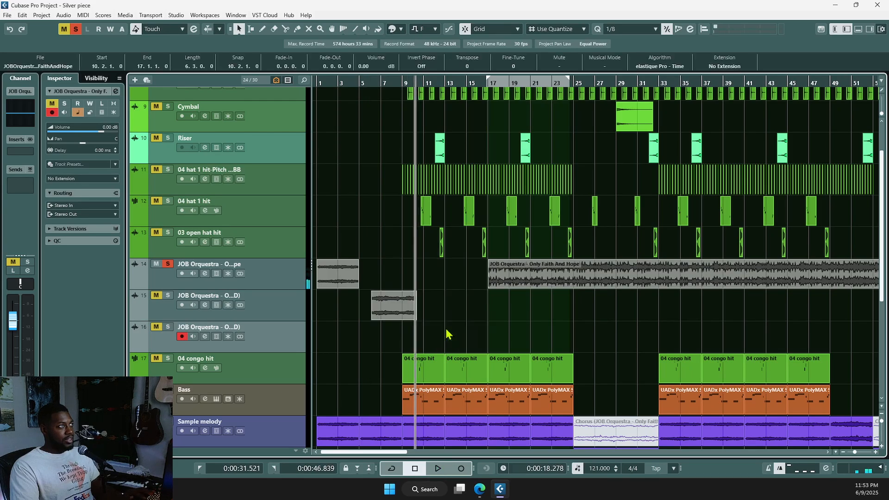
{"action": "key", "text": "g"}
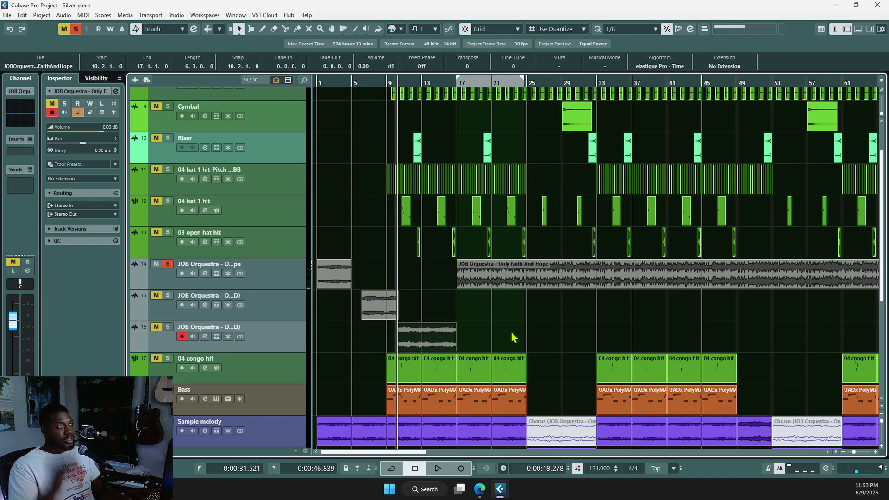
{"action": "left_click", "coordinate": [515, 320]}
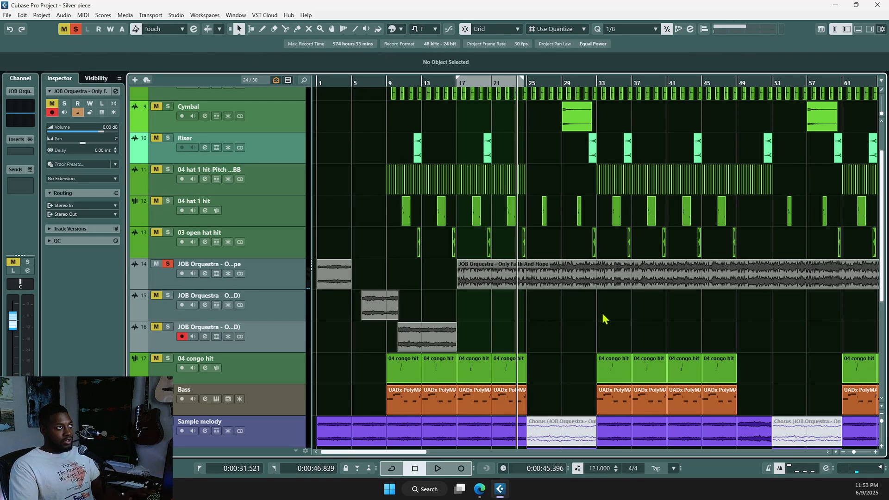
{"action": "key", "text": "space"}
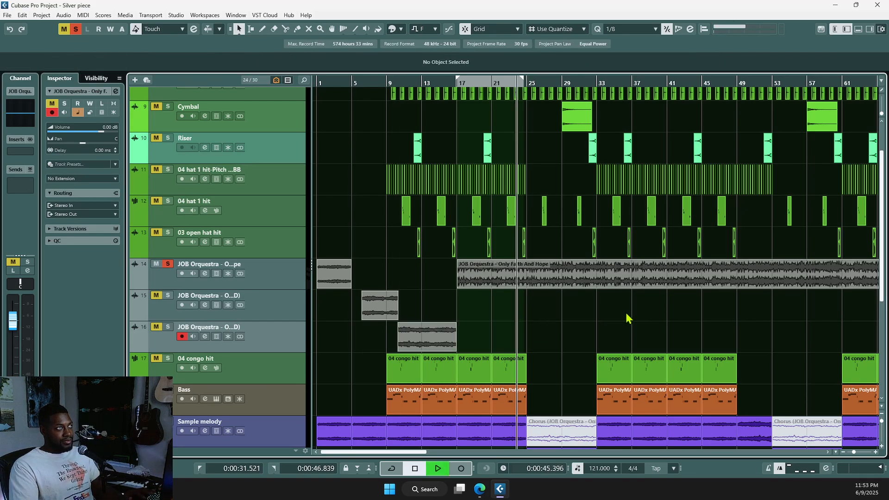
{"action": "left_click", "coordinate": [573, 313]}
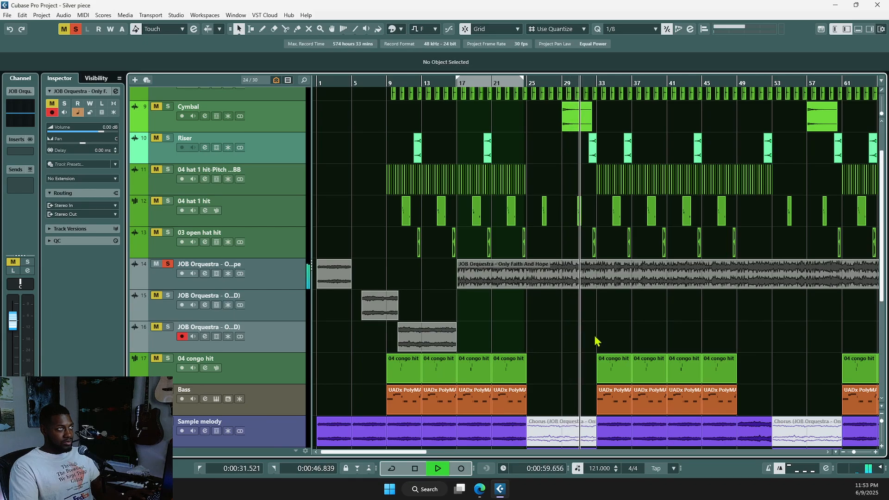
{"action": "key", "text": "space"}
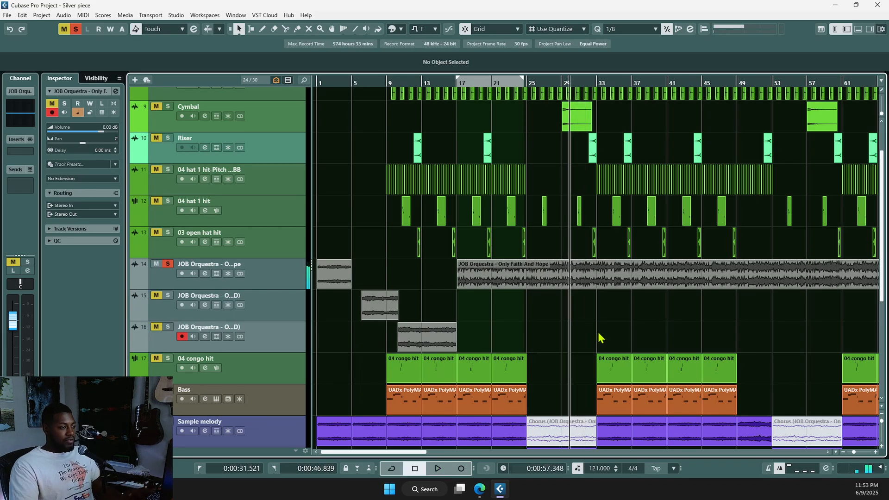
Step: Cut the track 14 vocal event near bar 30 and play back to check the cut
{"action": "scroll", "coordinate": [602, 331], "scroll_direction": "up", "scroll_amount": 5}
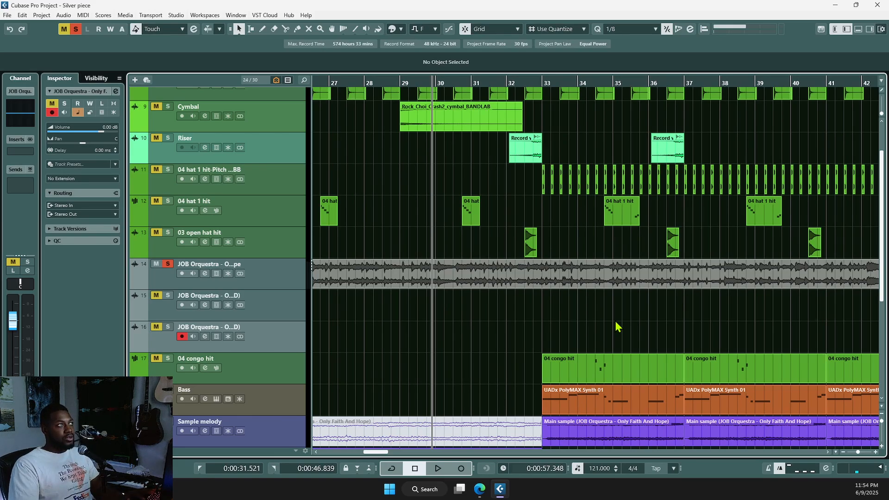
{"action": "scroll", "coordinate": [449, 322], "scroll_direction": "up", "scroll_amount": 3}
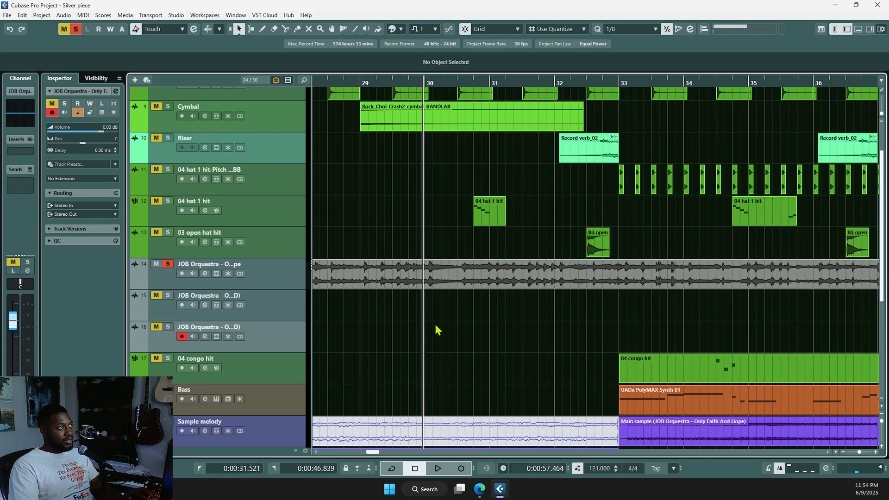
{"action": "left_click", "coordinate": [429, 281]}
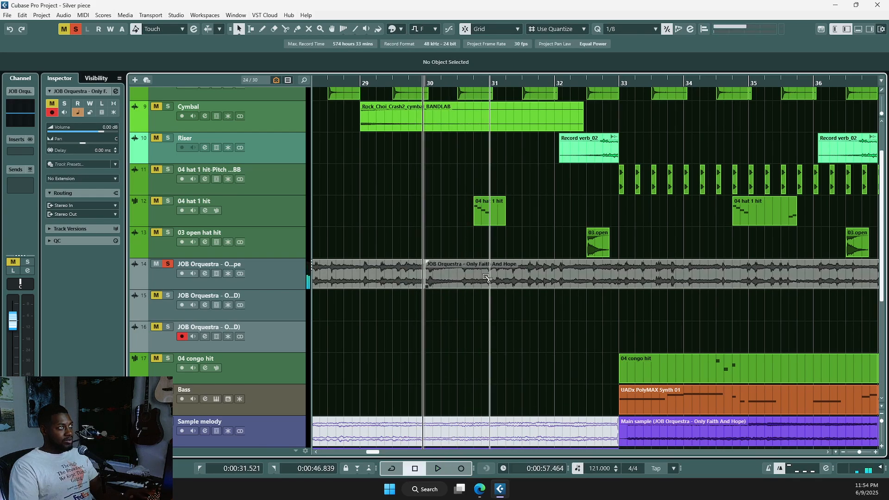
{"action": "left_click", "coordinate": [481, 277]}
{"action": "key", "text": "space"}
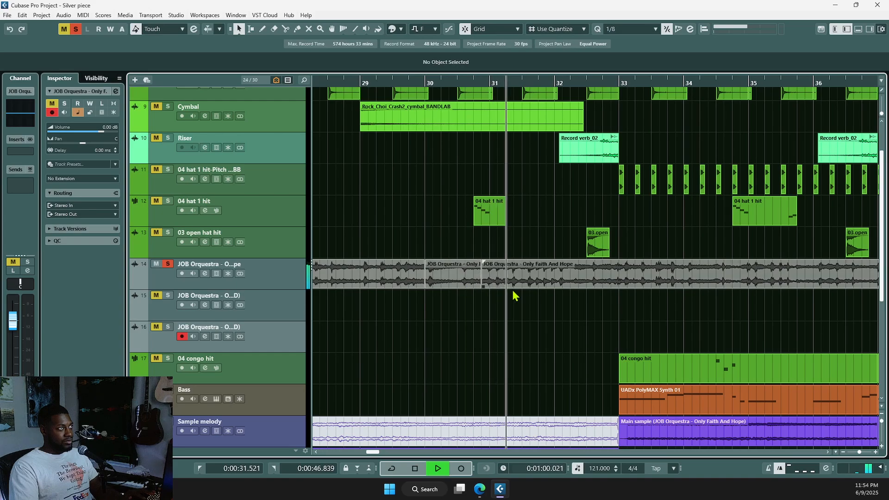
{"action": "key", "text": "space"}
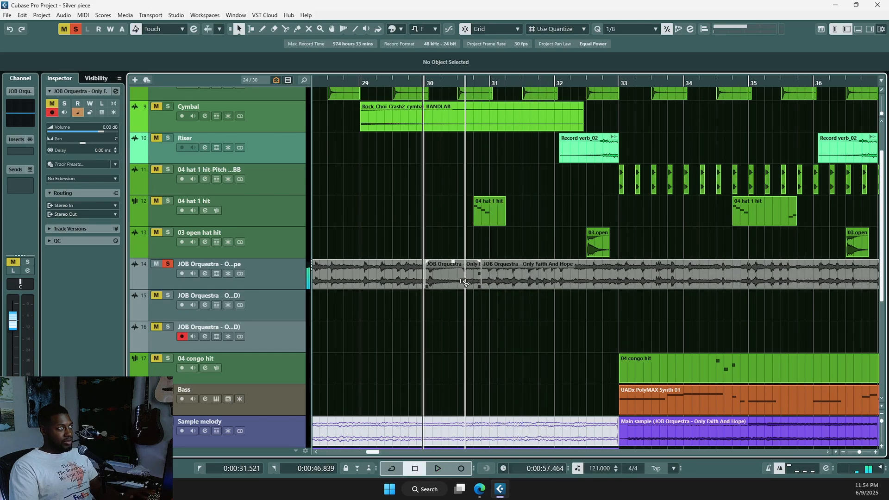
Step: Delete a small leftover vocal piece and move the short piece onto track 15 at the same timing
{"action": "left_click", "coordinate": [466, 281], "text": "alt"}
{"action": "left_click", "coordinate": [476, 283]}
{"action": "key", "text": "Delete"}
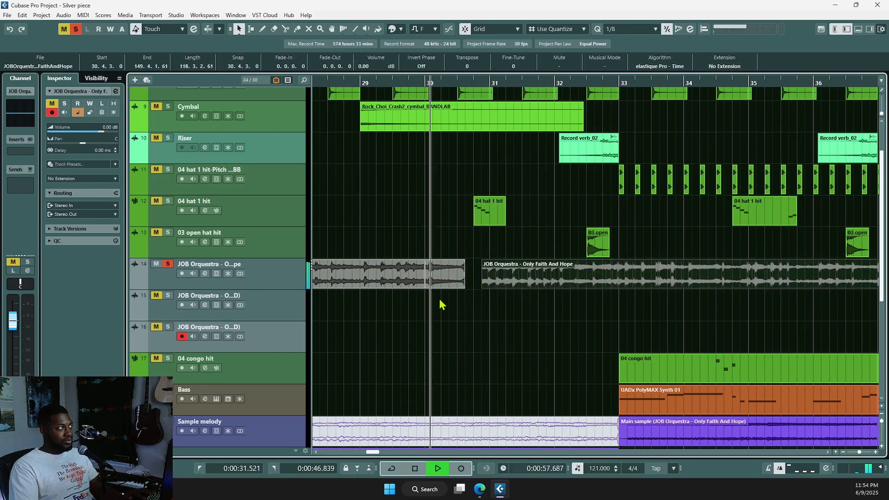
{"action": "left_click_drag", "start_coordinate": [446, 279], "coordinate": [447, 310]}
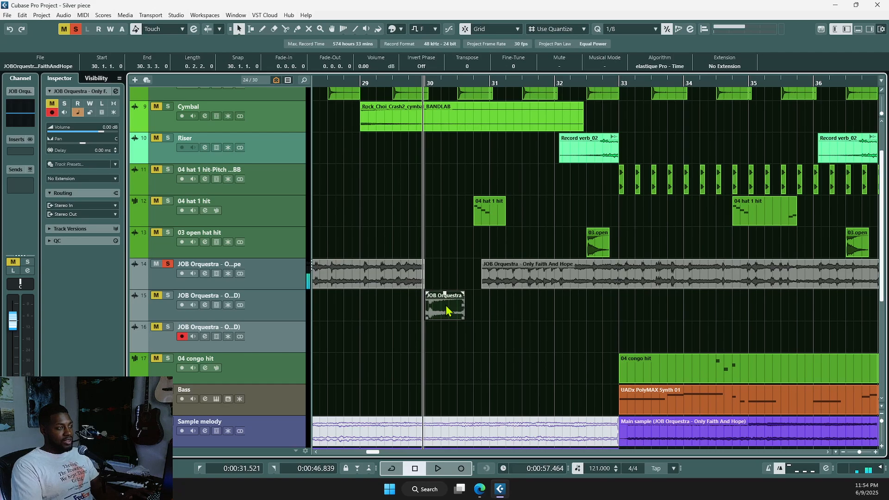
Step: Rename the short vocal piece to 'Vocal'
{"action": "key", "text": "F2"}
{"action": "type", "text": "Voc"}
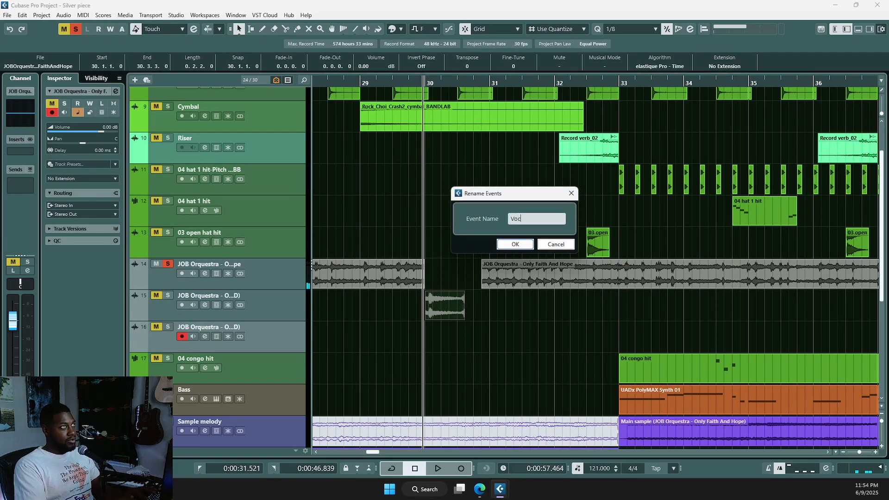
{"action": "type", "text": "al"}
{"action": "key", "text": "Return"}
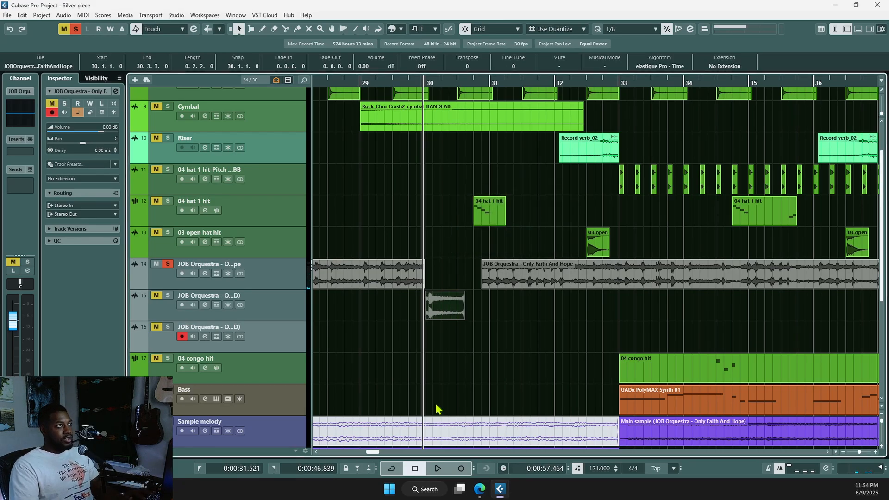
Step: Play back the new piece, then place the playback position at bar 38
{"action": "left_click", "coordinate": [482, 329]}
{"action": "key", "text": "space"}
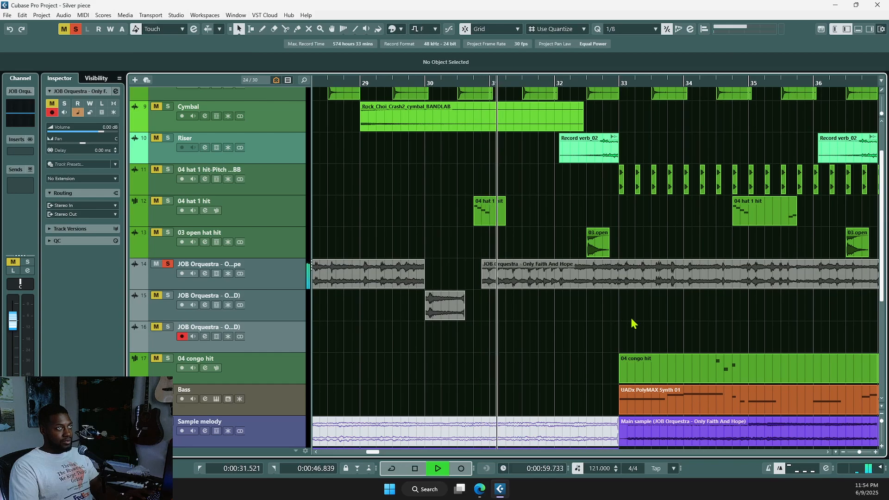
{"action": "scroll", "coordinate": [655, 314], "scroll_direction": "down", "scroll_amount": 4}
{"action": "scroll", "coordinate": [648, 316], "scroll_direction": "right", "scroll_amount": 5}
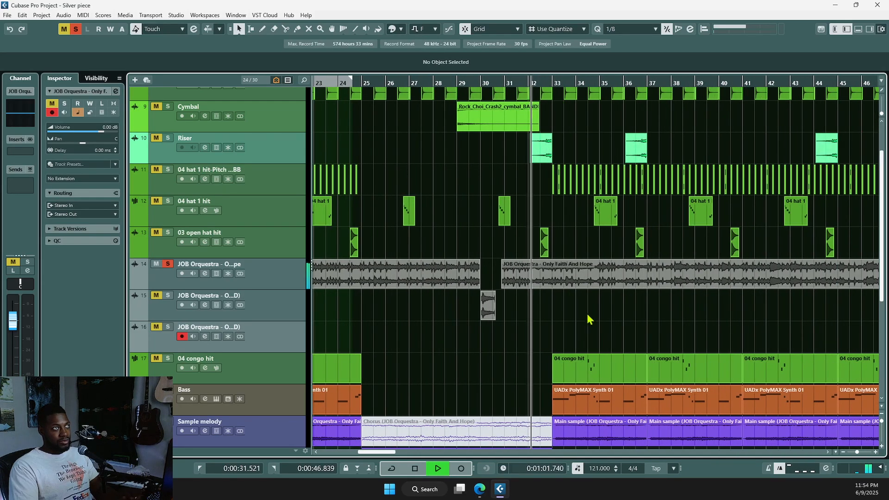
{"action": "scroll", "coordinate": [606, 320], "scroll_direction": "right", "scroll_amount": 5}
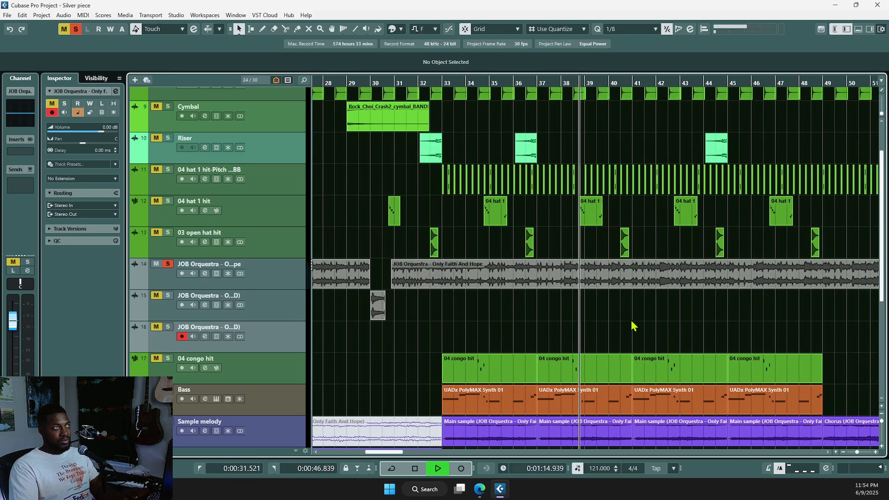
{"action": "scroll", "coordinate": [630, 318], "scroll_direction": "right", "scroll_amount": 2}
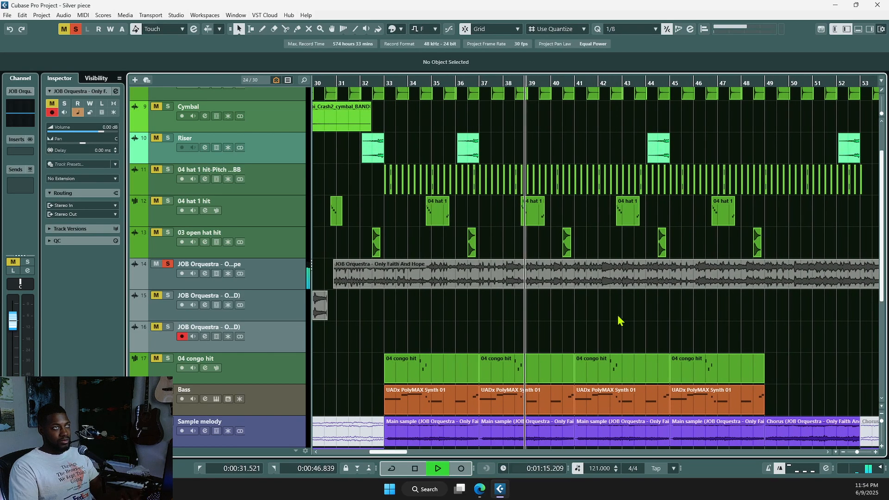
{"action": "left_click", "coordinate": [513, 312]}
{"action": "left_click", "coordinate": [505, 311]}
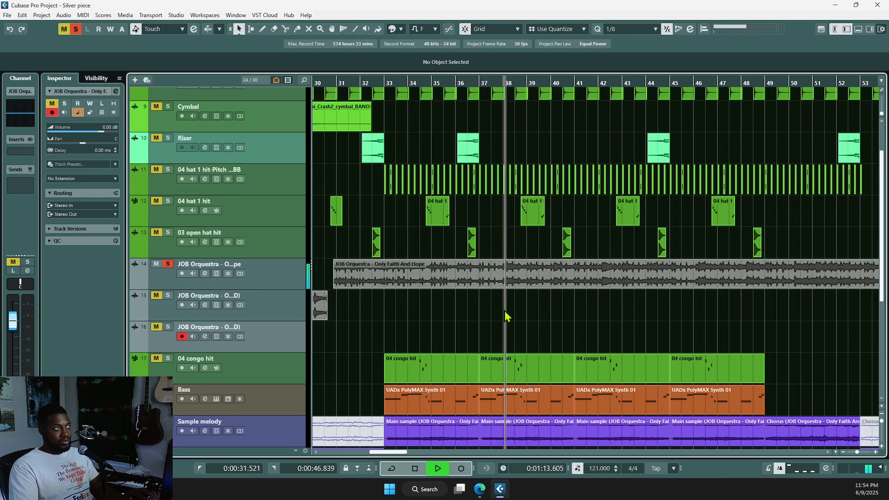
{"action": "key", "text": "space"}
{"action": "scroll", "coordinate": [507, 304], "scroll_direction": "up", "scroll_amount": 3}
Step: Split the track 14 vocal event at bars 38 and 42, then audition the slice
{"action": "left_click", "coordinate": [511, 282], "text": "alt"}
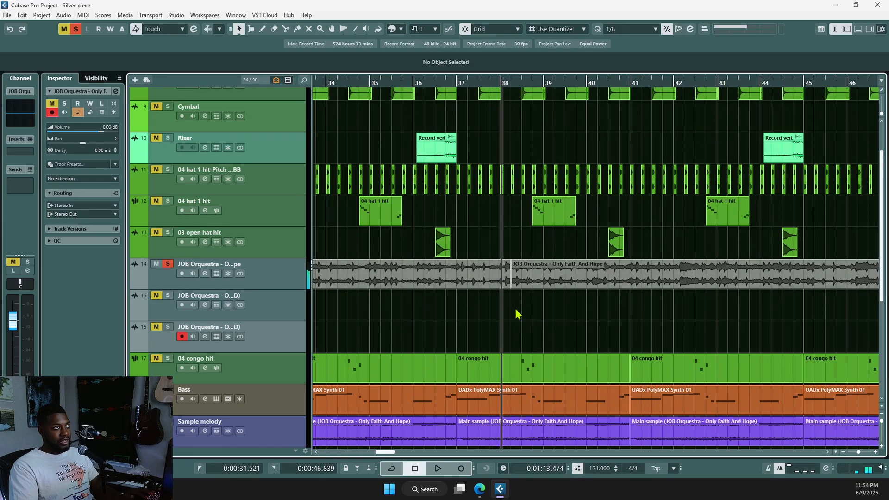
{"action": "key", "text": "ctrl+z"}
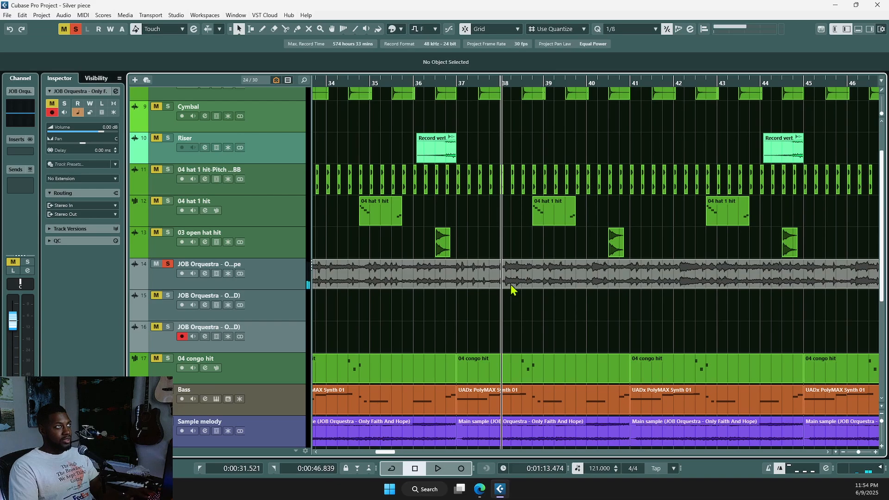
{"action": "left_click", "coordinate": [511, 286]}
{"action": "key", "text": "alt+x"}
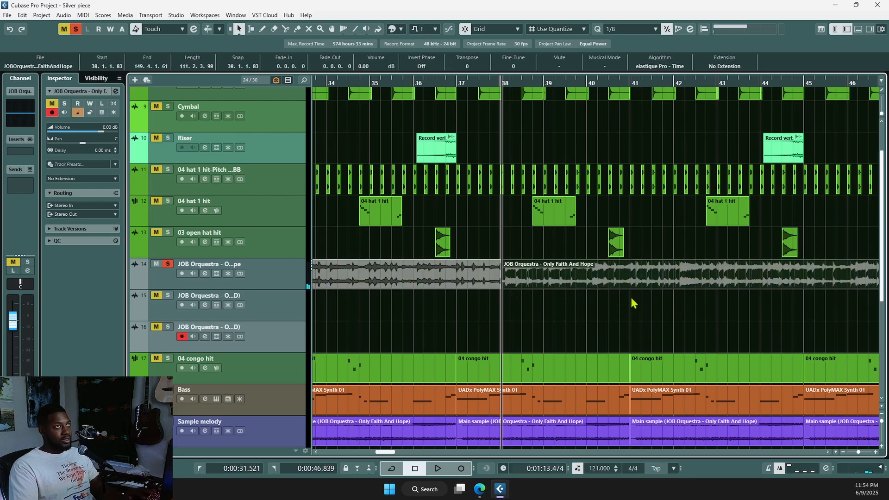
{"action": "left_click", "coordinate": [683, 278]}
{"action": "key", "text": "space"}
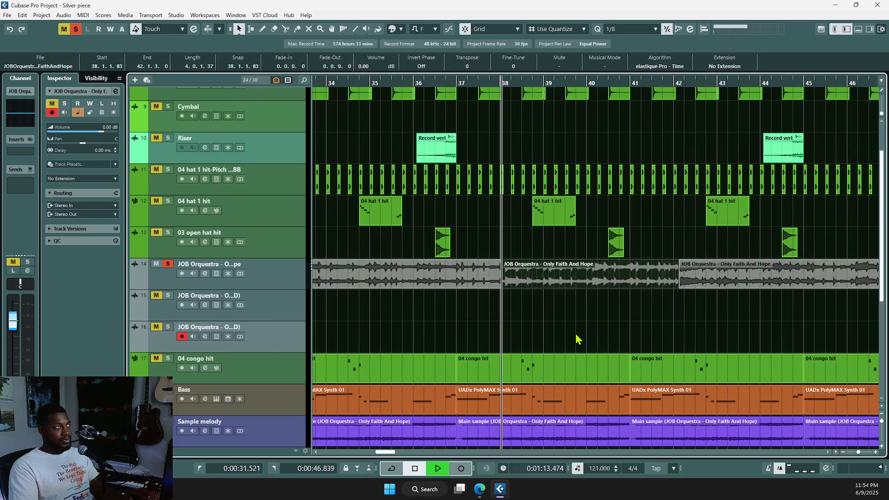
{"action": "scroll", "coordinate": [594, 324], "scroll_direction": "down", "scroll_amount": 3, "text": "ctrl"}
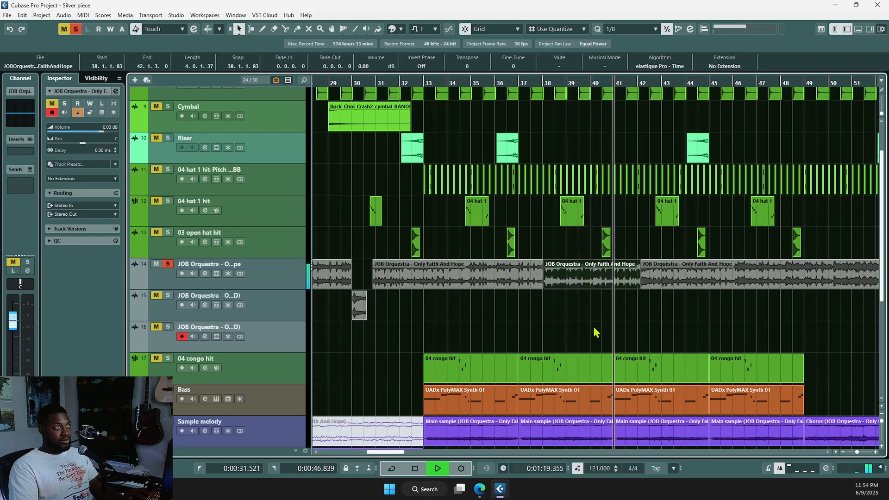
{"action": "key", "text": "space"}
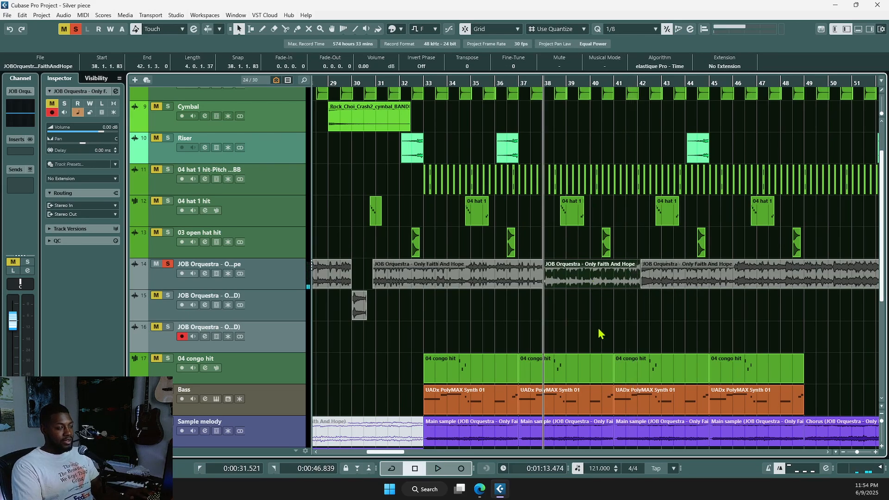
Step: Rename the bar 38–42 vocal slice to 'Vocal sample'
{"action": "key", "text": "F2"}
{"action": "type", "text": "Chorus"}
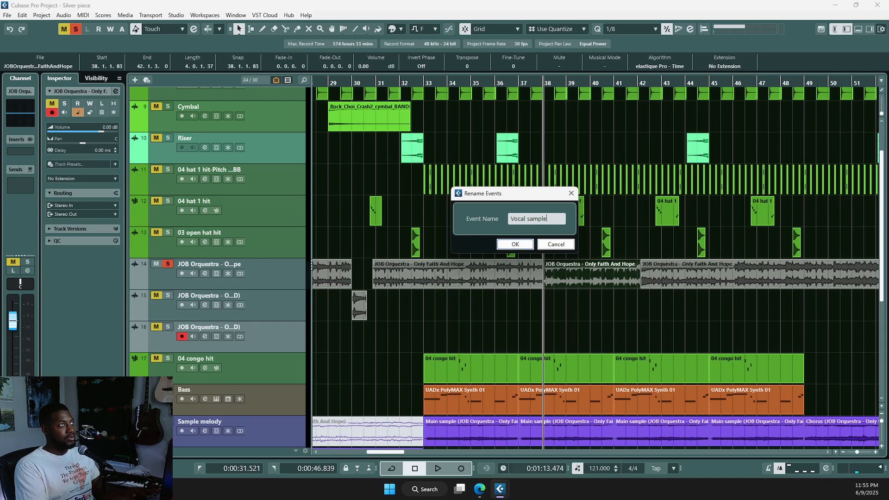
{"action": "key", "text": "Return"}
Step: Delete the vocal parts before bar 38 and after bar 42
{"action": "left_click", "coordinate": [451, 284]}
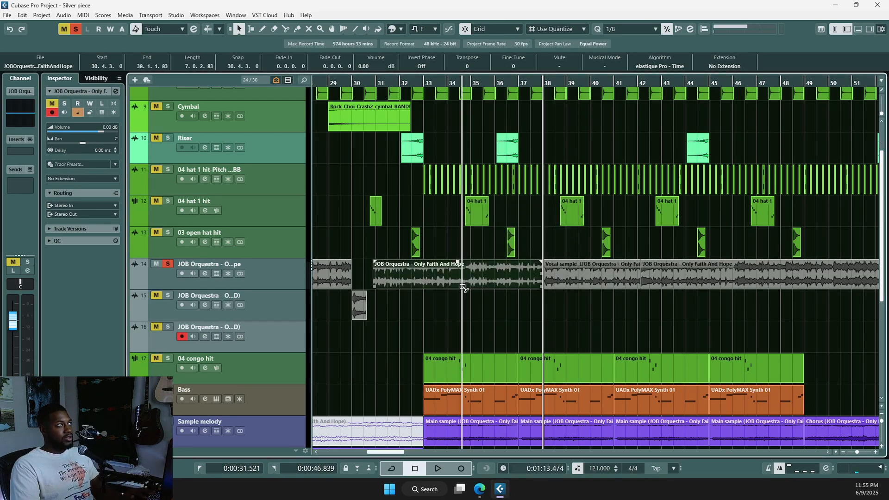
{"action": "key", "text": "Delete"}
{"action": "scroll", "coordinate": [515, 324], "scroll_direction": "down", "scroll_amount": 4}
{"action": "left_click", "coordinate": [671, 284]}
{"action": "key", "text": "Delete"}
Step: Delete the vocal event spanning bars 17–30 on track 14
{"action": "scroll", "coordinate": [643, 316], "scroll_direction": "down", "scroll_amount": 2}
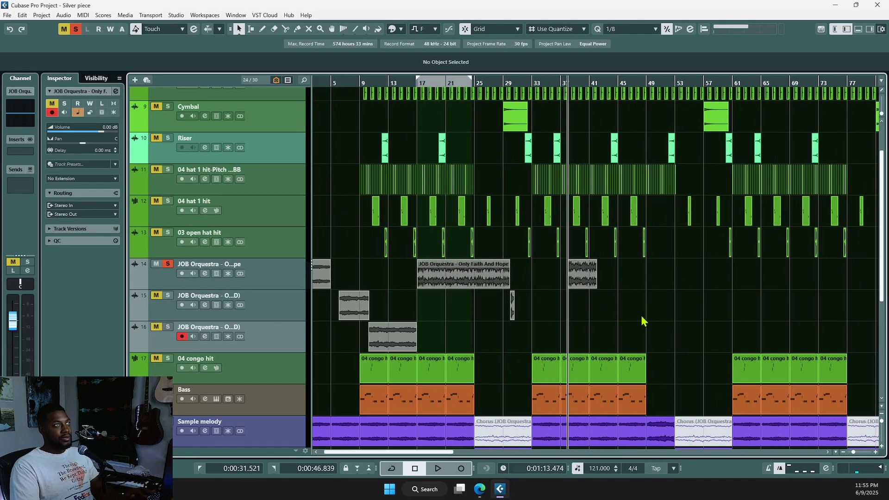
{"action": "scroll", "coordinate": [642, 320], "scroll_direction": "down", "scroll_amount": 3}
{"action": "scroll", "coordinate": [397, 311], "scroll_direction": "up", "scroll_amount": 3}
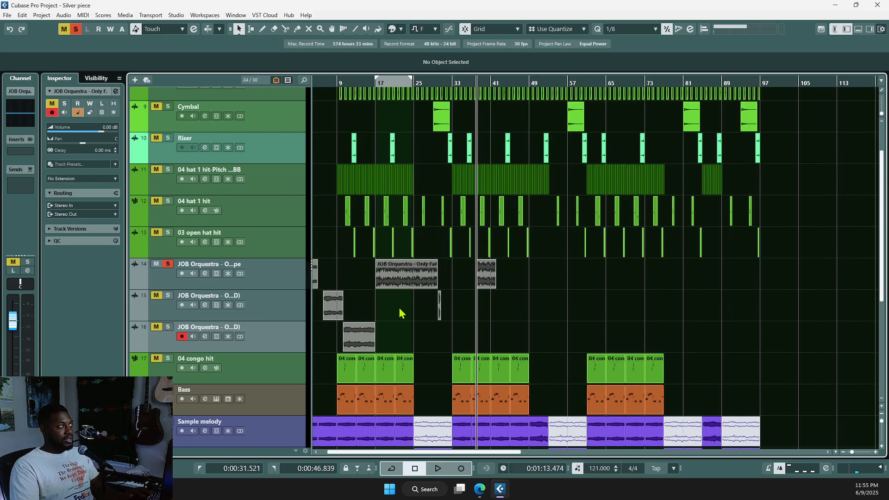
{"action": "left_click", "coordinate": [401, 284]}
{"action": "scroll", "coordinate": [397, 343], "scroll_direction": "left", "scroll_amount": 3}
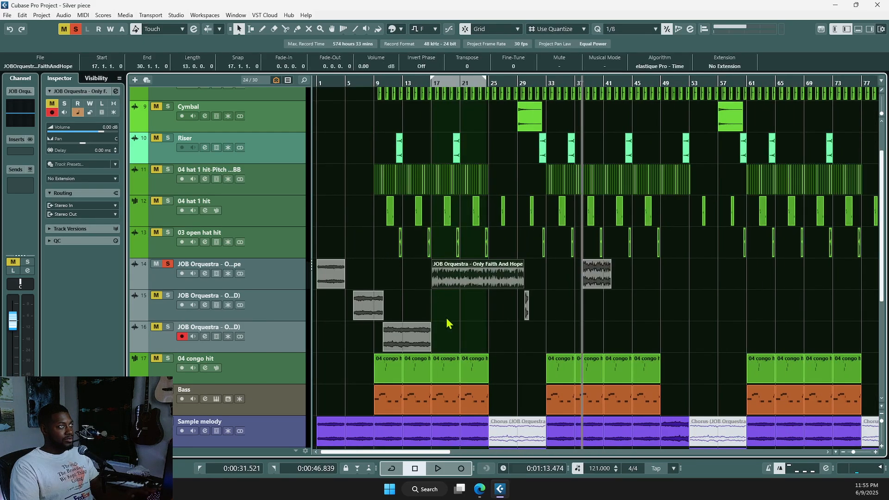
{"action": "key", "text": "Delete"}
Step: Repeat the opening Section A event four times with Ctrl+D, play from the start, and select all five
{"action": "scroll", "coordinate": [493, 317], "scroll_direction": "up", "scroll_amount": 2}
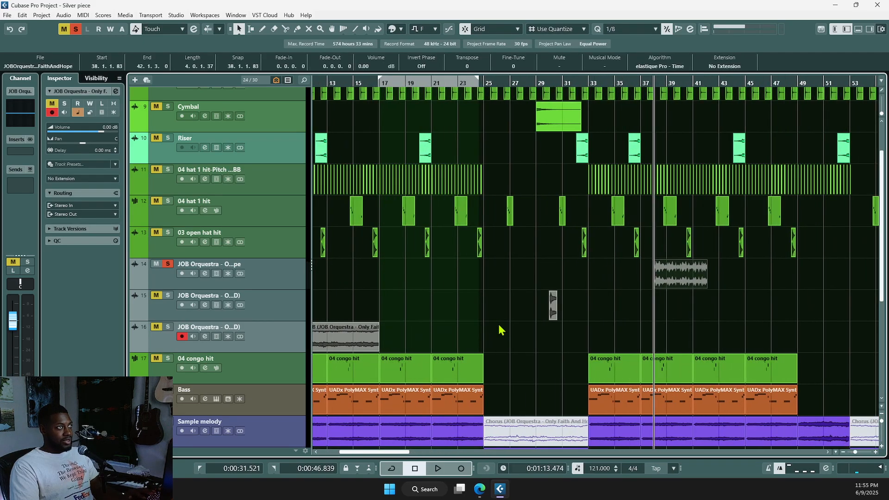
{"action": "scroll", "coordinate": [505, 315], "scroll_direction": "left", "scroll_amount": 3}
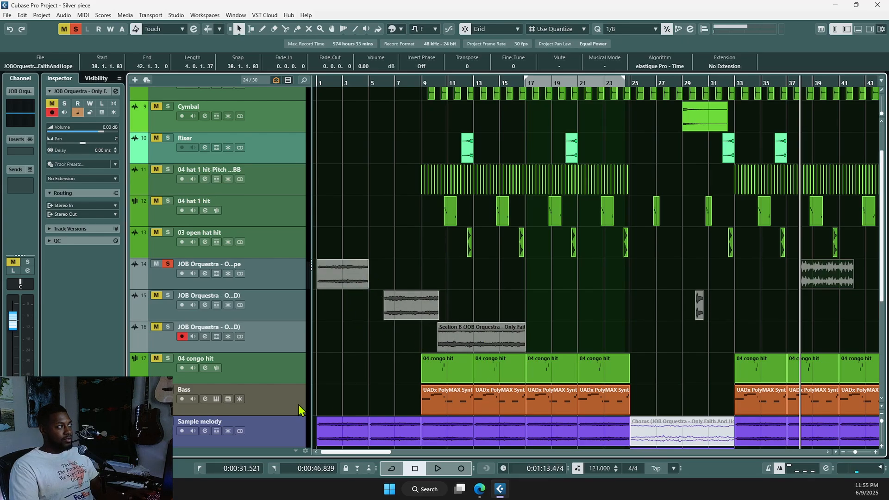
{"action": "left_click", "coordinate": [339, 281]}
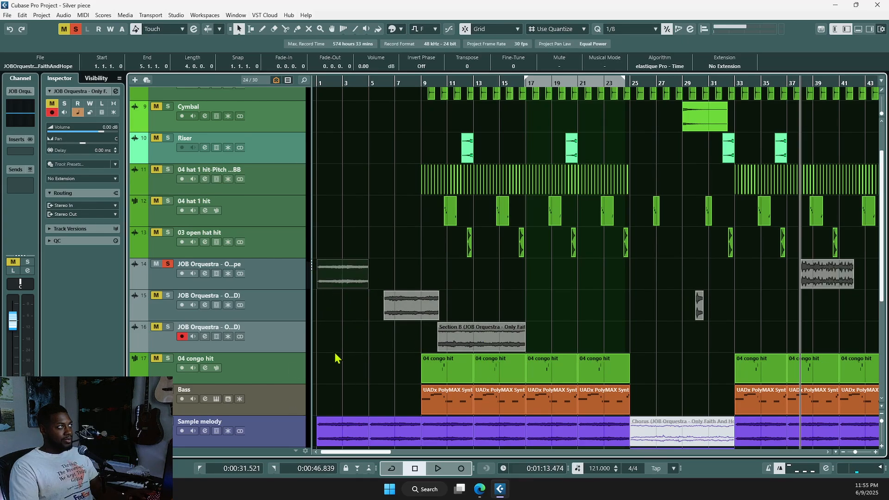
{"action": "key", "text": "ctrl+d"}
{"action": "key", "text": "ctrl+d"}
{"action": "key", "text": "ctrl+d"}
{"action": "key", "text": "ctrl+d"}
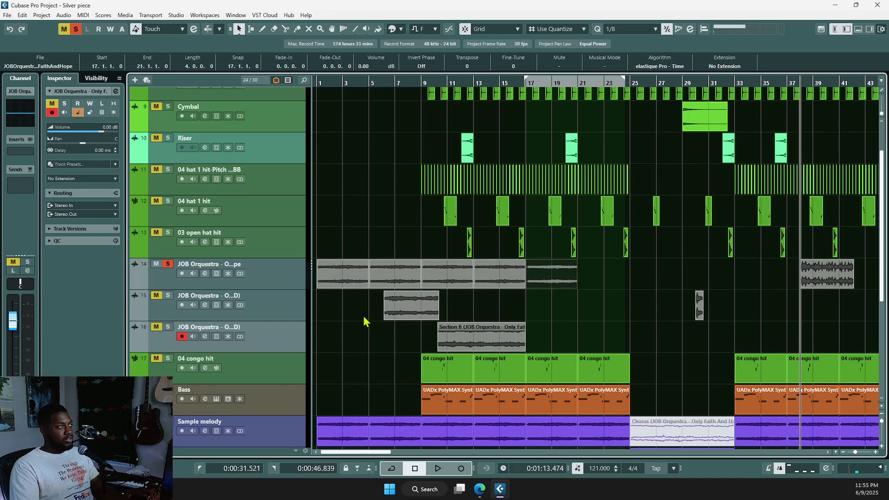
{"action": "left_click", "coordinate": [350, 278]}
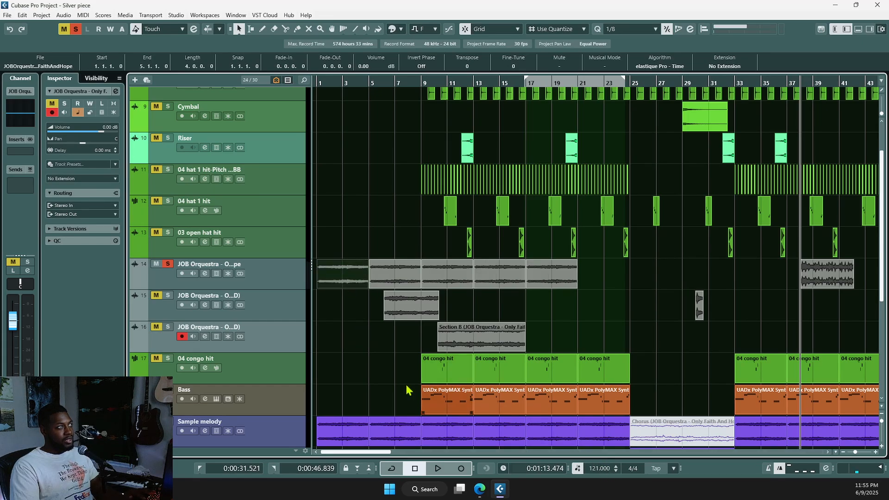
{"action": "key", "text": "Home"}
{"action": "key", "text": "space"}
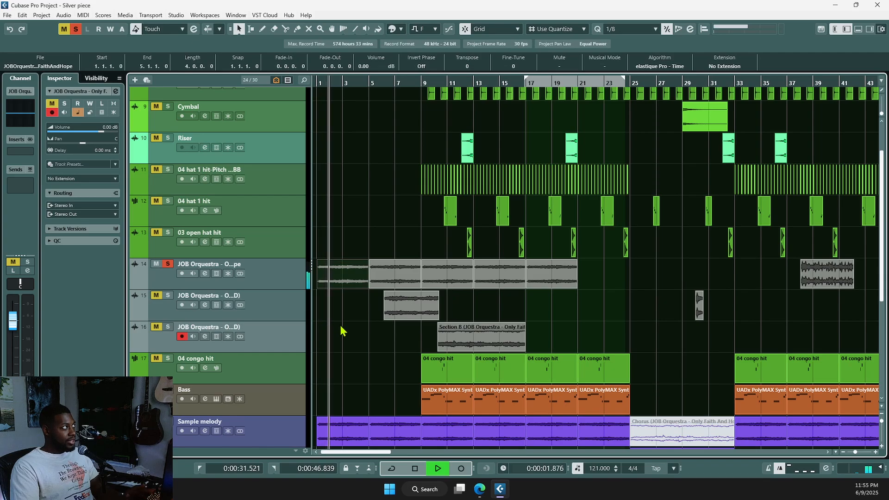
{"action": "key", "text": "space"}
{"action": "left_click_drag", "start_coordinate": [599, 278], "coordinate": [326, 285]}
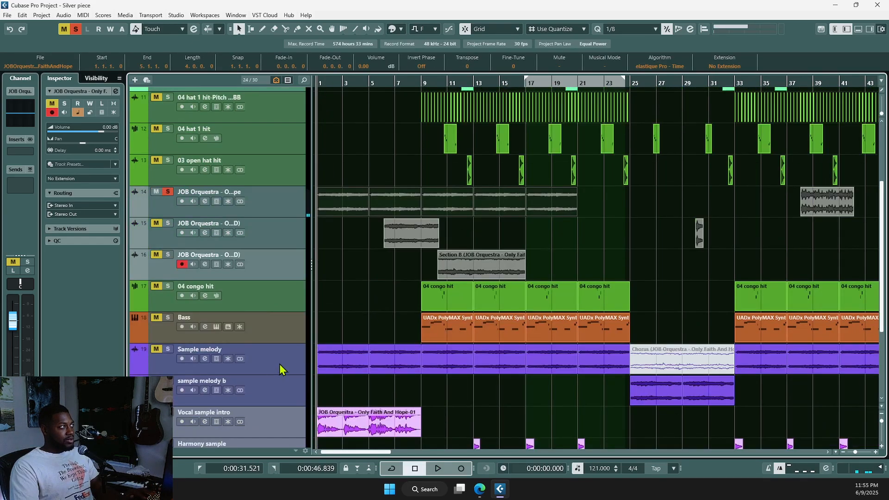
Step: Make Sample melody the active track and zoom out to show more bars
{"action": "left_click", "coordinate": [281, 369]}
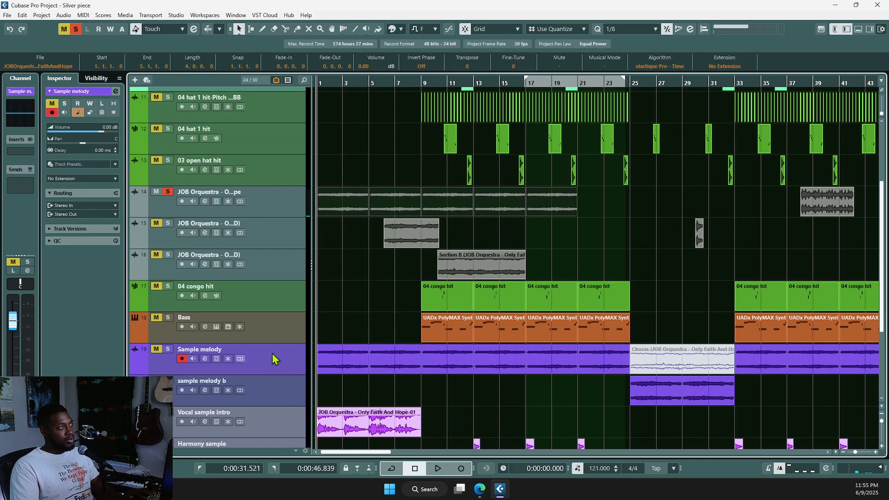
{"action": "key", "text": "g"}
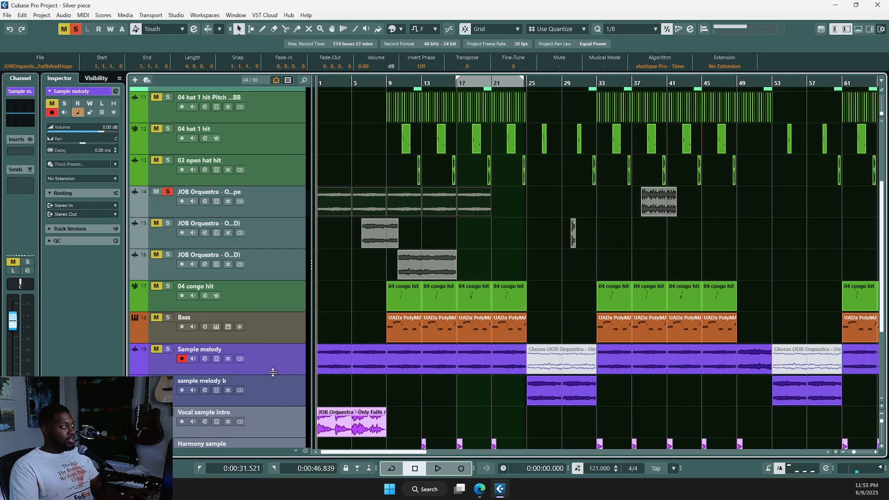
{"action": "key", "text": "g"}
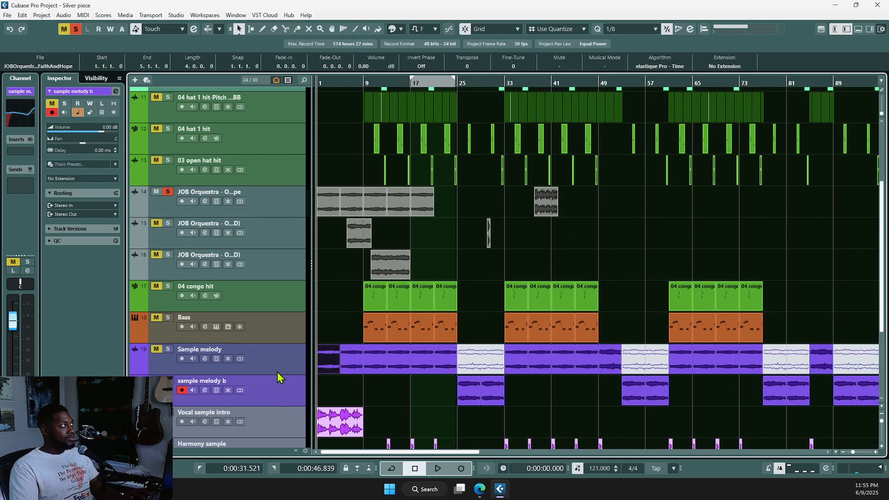
Step: In the enlarged channel EQ, raise the low cut to about 227 Hz and enable the high cut
{"action": "left_click", "coordinate": [14, 121]}
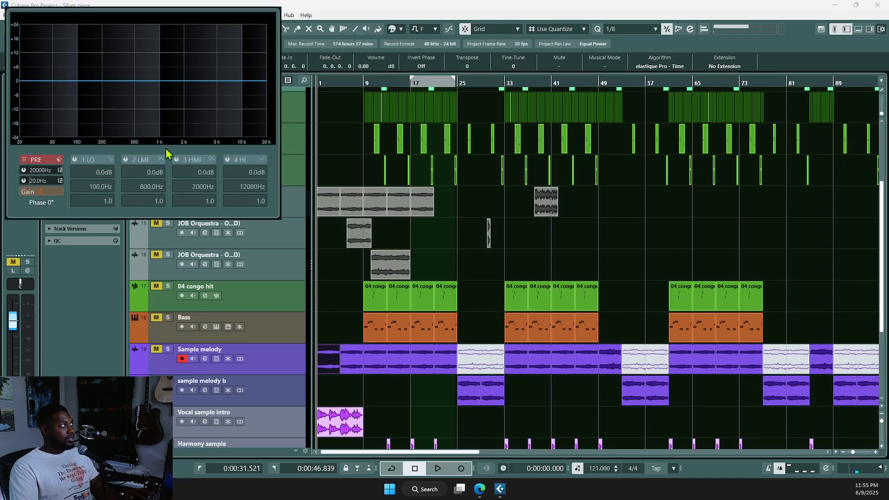
{"action": "left_click", "coordinate": [84, 302]}
{"action": "left_click", "coordinate": [27, 123]}
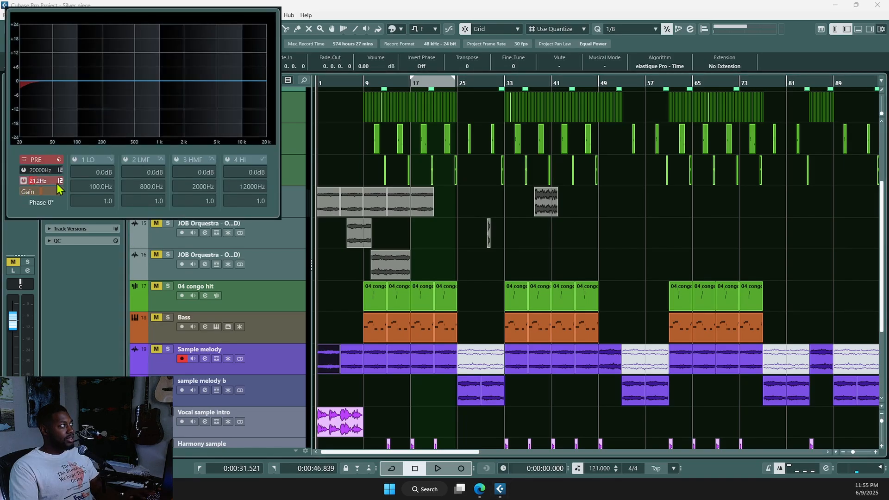
{"action": "left_click_drag", "start_coordinate": [56, 183], "coordinate": [23, 173]}
{"action": "left_click", "coordinate": [23, 170]}
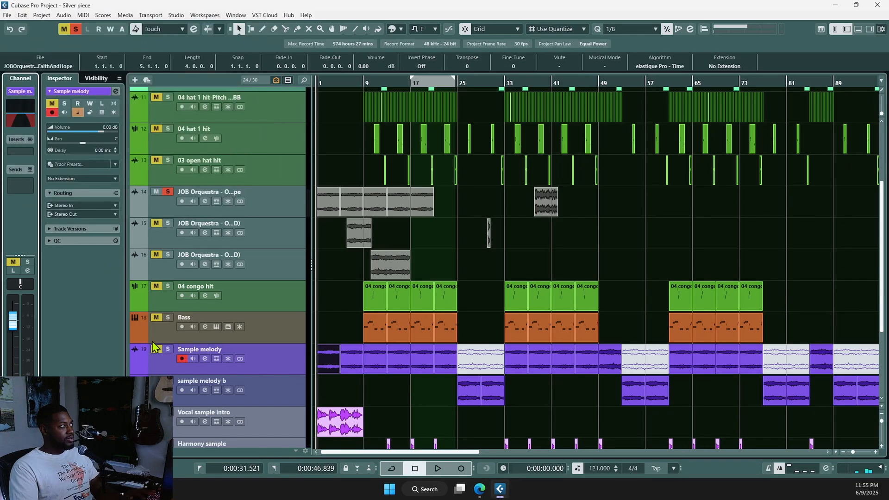
Step: Solo Sample melody, unsolo the track 14 vocal, and play back the filtered melody
{"action": "left_click", "coordinate": [168, 349]}
{"action": "left_click", "coordinate": [167, 191]}
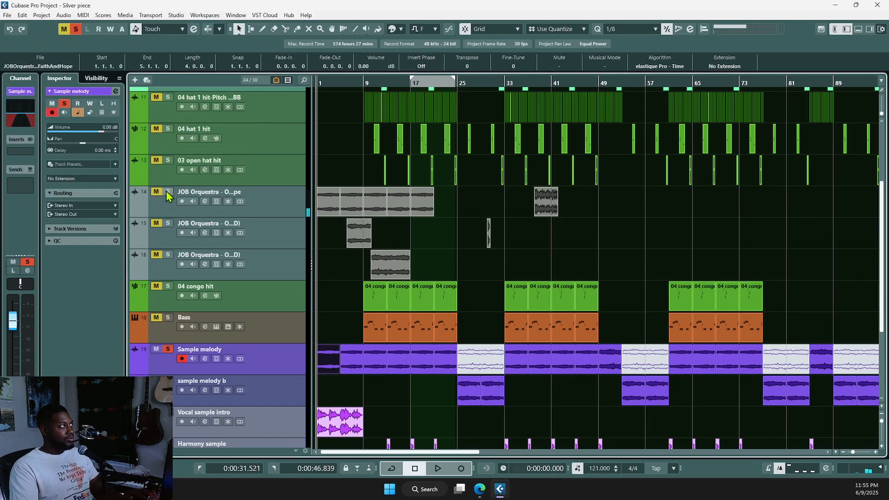
{"action": "key", "text": "space"}
{"action": "scroll", "coordinate": [360, 396], "scroll_direction": "up", "scroll_amount": 2}
{"action": "scroll", "coordinate": [361, 396], "scroll_direction": "up", "scroll_amount": 2}
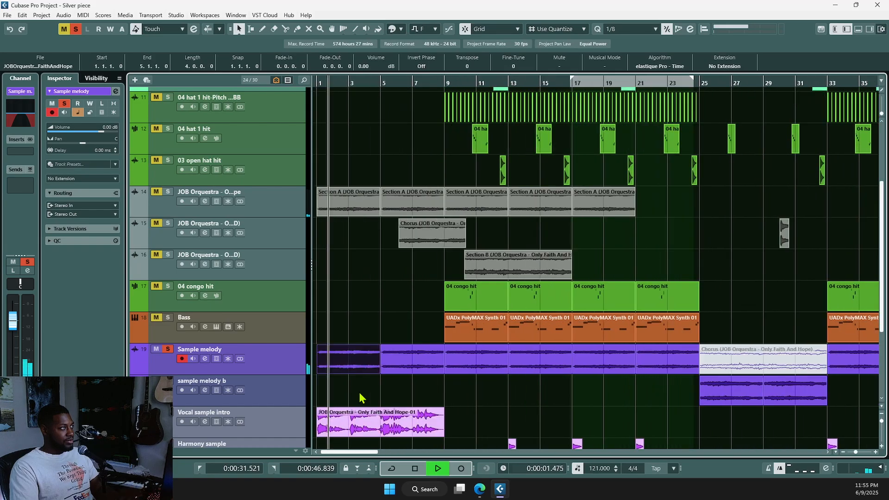
{"action": "key", "text": "space"}
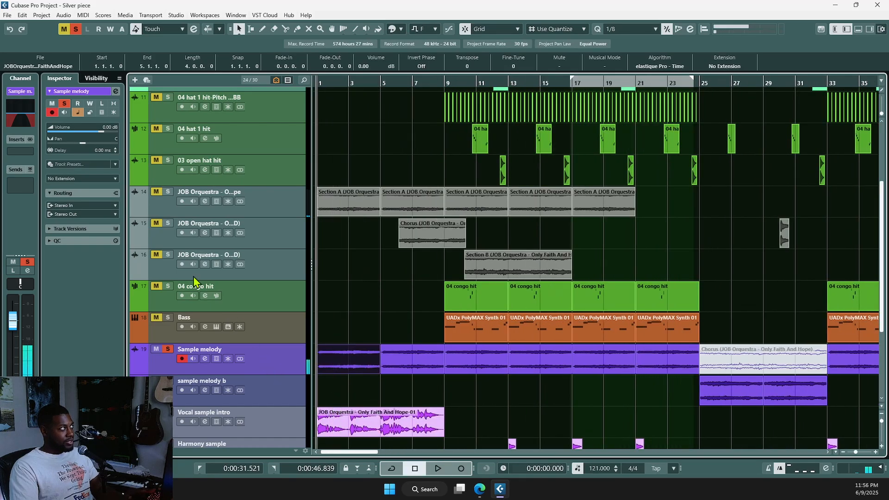
{"action": "left_click", "coordinate": [17, 111]}
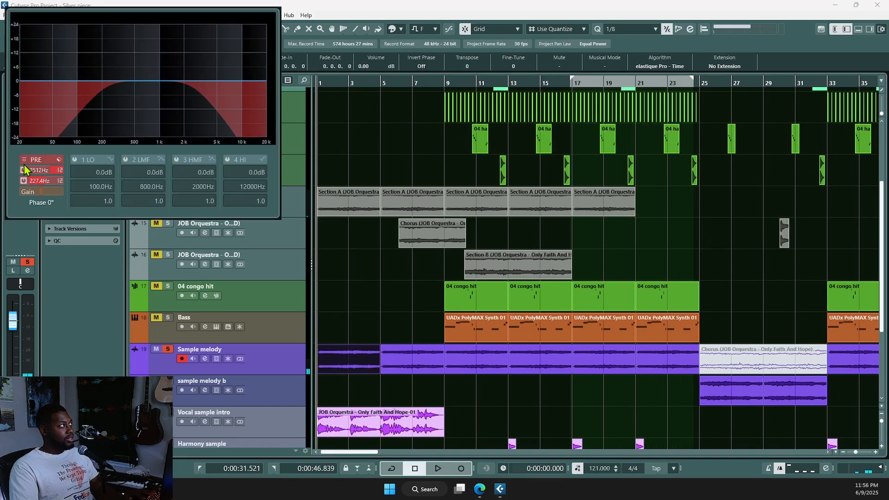
{"action": "key", "text": "space"}
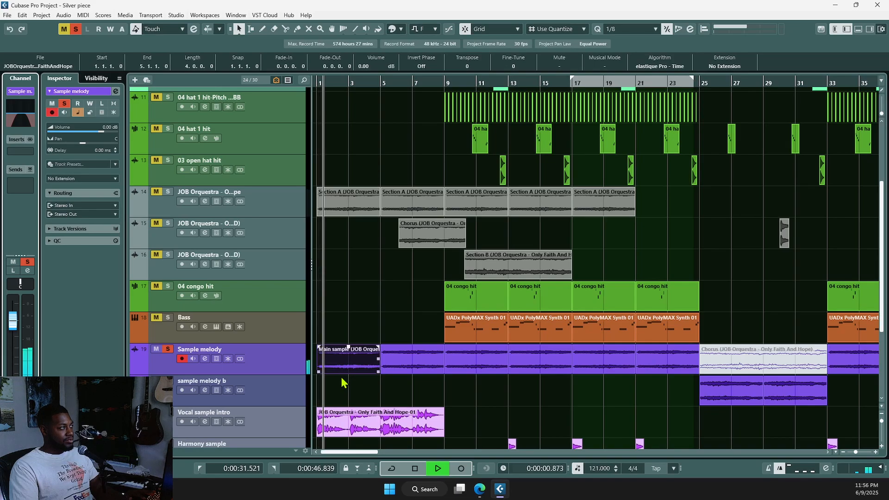
{"action": "left_click", "coordinate": [343, 383]}
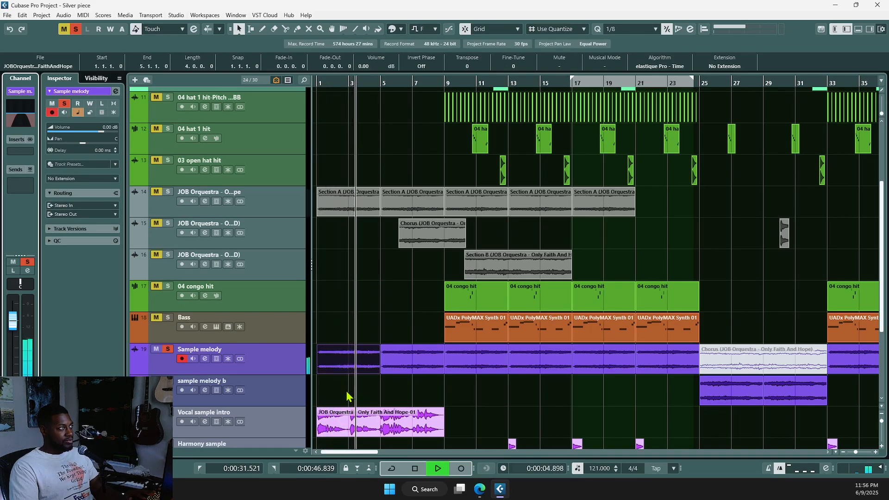
{"action": "key", "text": "space"}
Step: Insert Spectral OCS-45 on Sample melody, set the FeCr cassette type, and audition it
{"action": "key", "text": "g"}
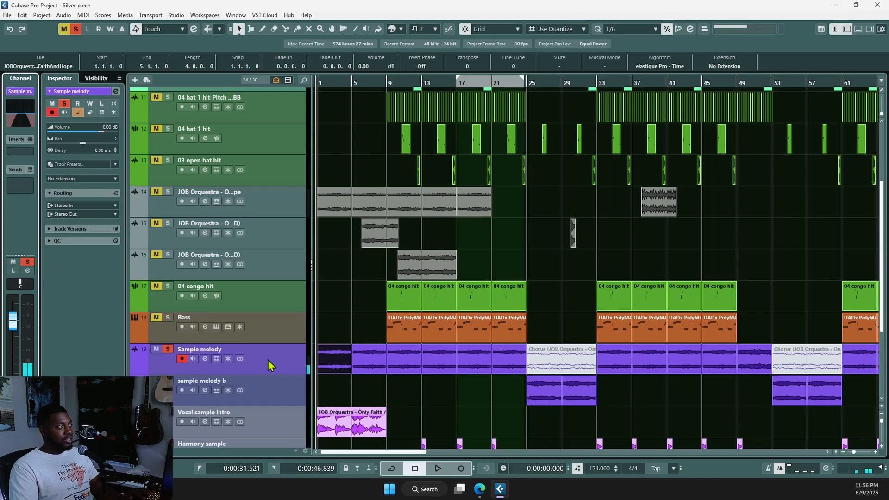
{"action": "left_click", "coordinate": [21, 153]}
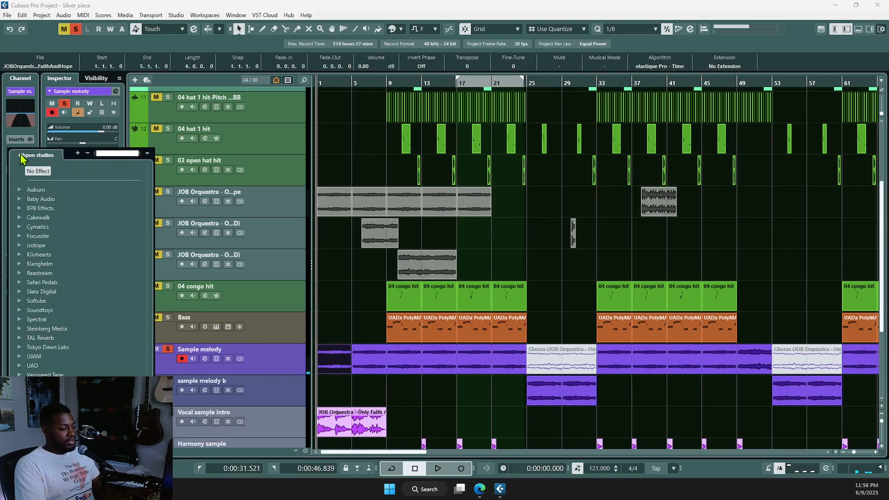
{"action": "type", "text": "osc"}
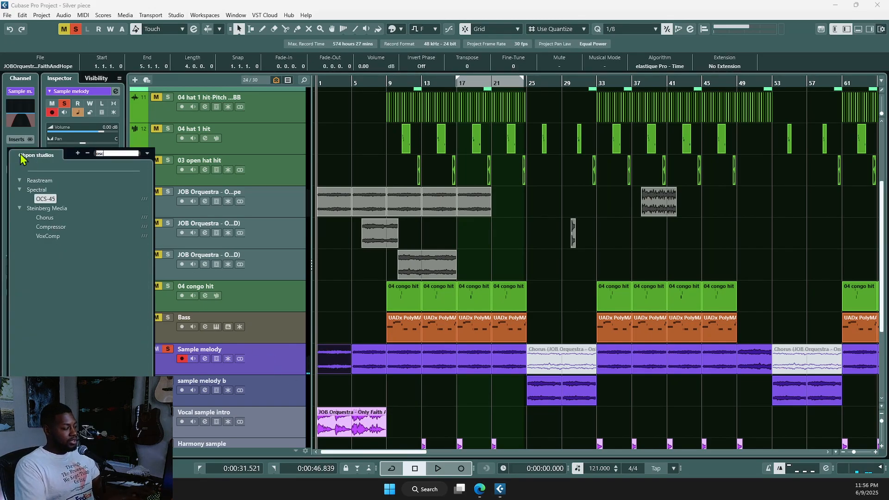
{"action": "left_click", "coordinate": [46, 199]}
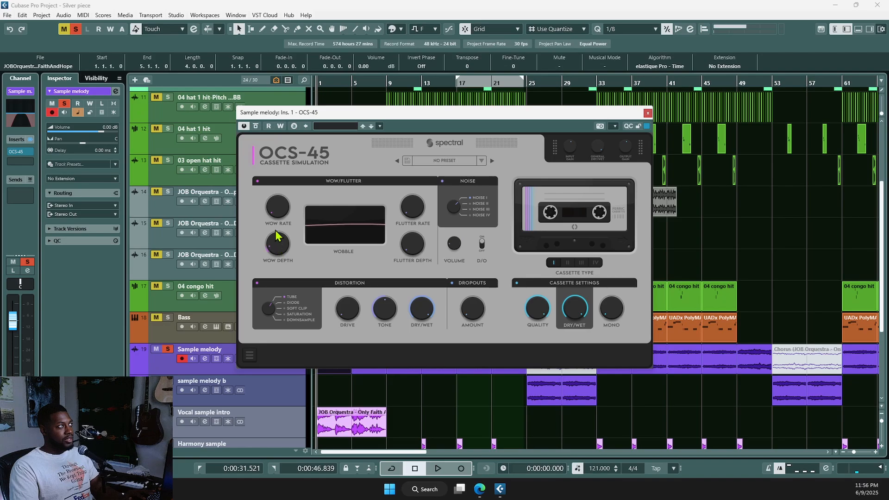
{"action": "key", "text": "space"}
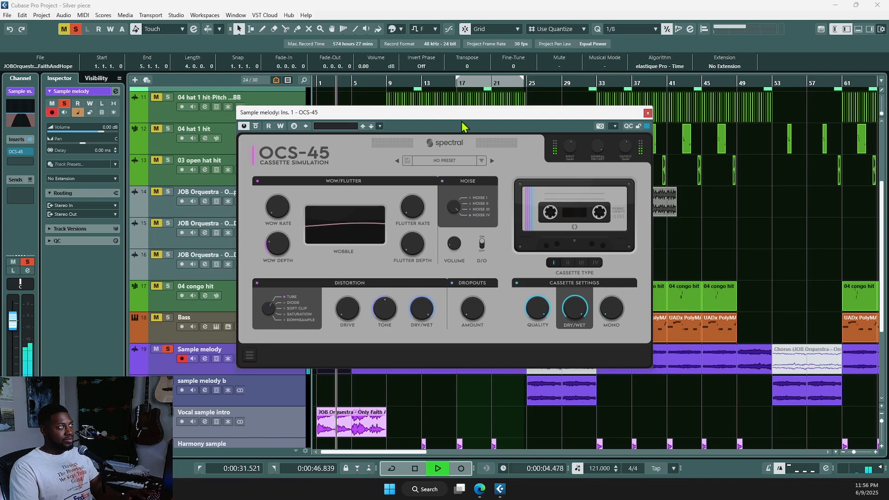
{"action": "left_click", "coordinate": [582, 263]}
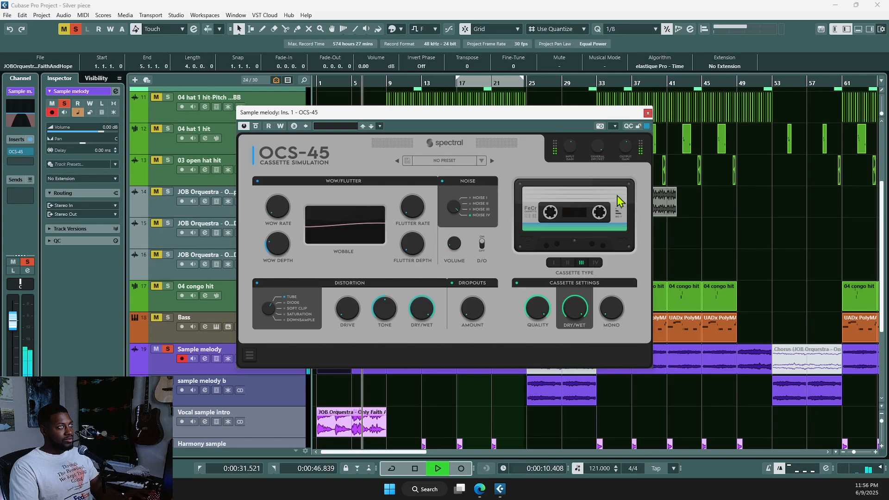
{"action": "left_click", "coordinate": [648, 113]}
{"action": "key", "text": "space"}
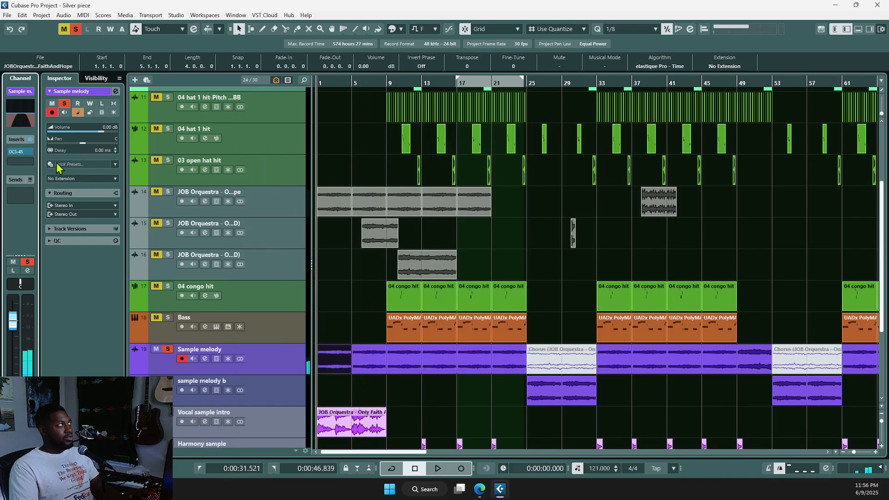
Step: Dismiss an empty insert slot's effect list and set the playback position to bar 25
{"action": "left_click", "coordinate": [26, 165]}
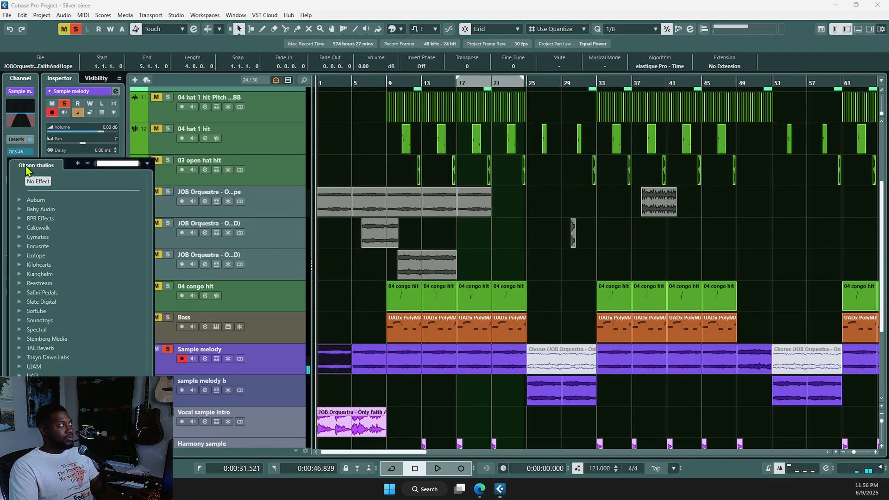
{"action": "left_click", "coordinate": [277, 324]}
{"action": "scroll", "coordinate": [439, 399], "scroll_direction": "down", "scroll_amount": 2}
{"action": "scroll", "coordinate": [435, 402], "scroll_direction": "down", "scroll_amount": 2}
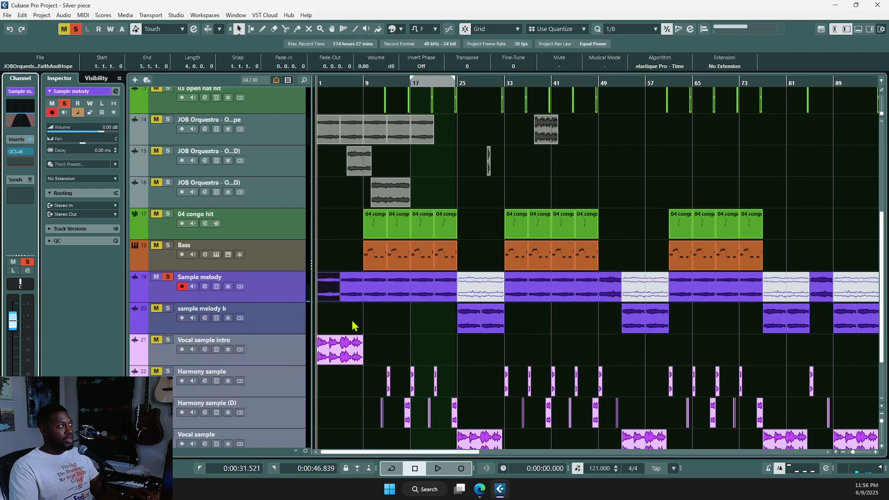
{"action": "scroll", "coordinate": [458, 359], "scroll_direction": "up", "scroll_amount": 2}
{"action": "scroll", "coordinate": [466, 384], "scroll_direction": "up", "scroll_amount": 2}
{"action": "left_click", "coordinate": [455, 352]}
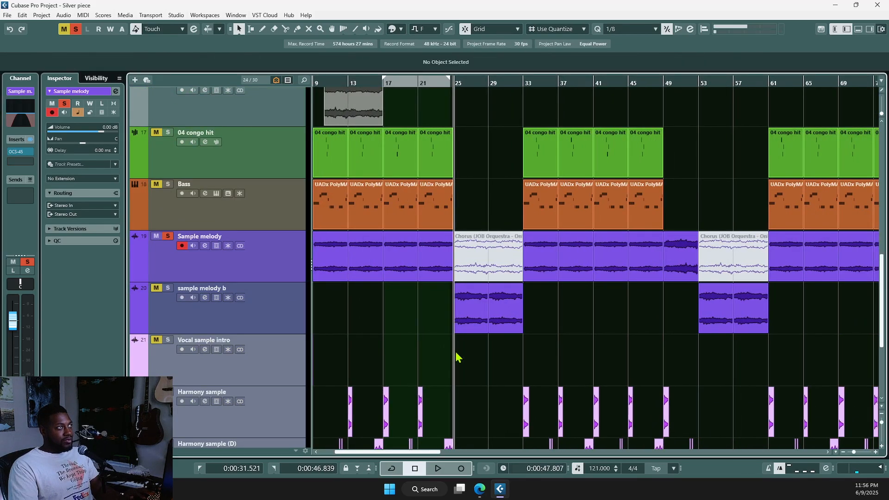
{"action": "scroll", "coordinate": [496, 370], "scroll_direction": "down", "scroll_amount": 4}
{"action": "scroll", "coordinate": [475, 259], "scroll_direction": "up", "scroll_amount": 4}
{"action": "scroll", "coordinate": [482, 348], "scroll_direction": "up", "scroll_amount": 2}
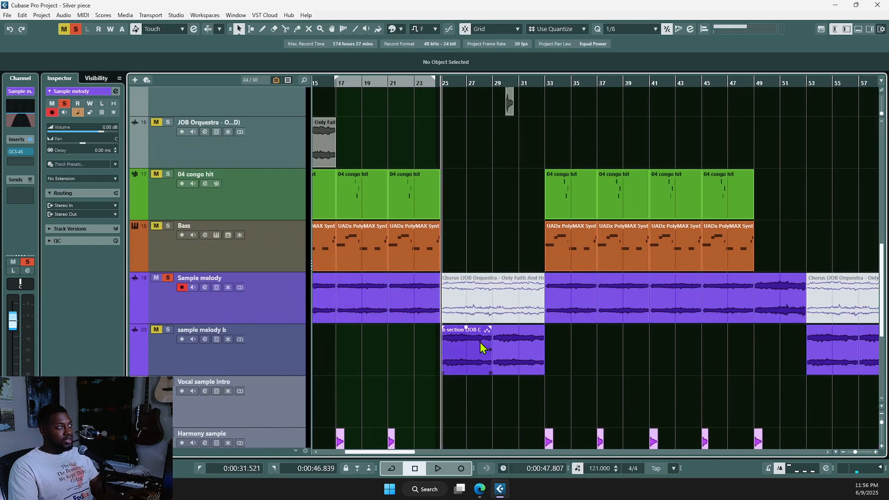
{"action": "scroll", "coordinate": [369, 366], "scroll_direction": "up", "scroll_amount": 2}
Step: Check sample melody b's EQ, then unmute and solo it and play from bar 25
{"action": "left_click", "coordinate": [369, 366]}
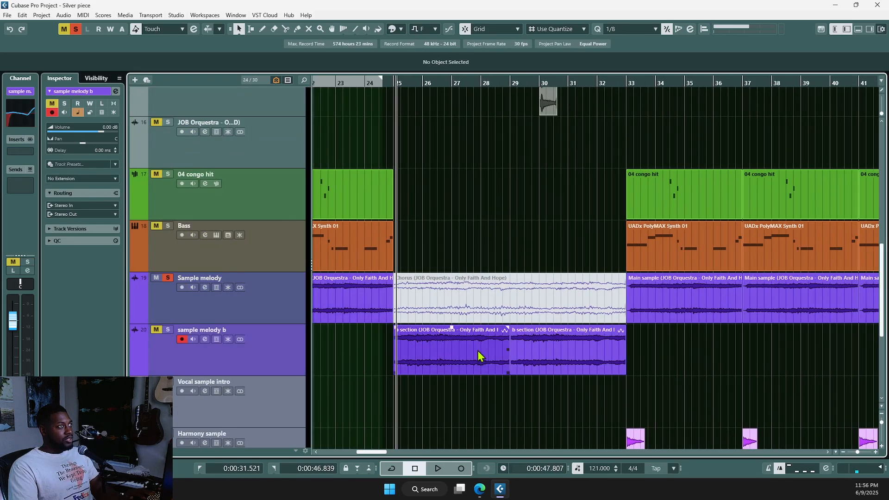
{"action": "left_click", "coordinate": [23, 122]}
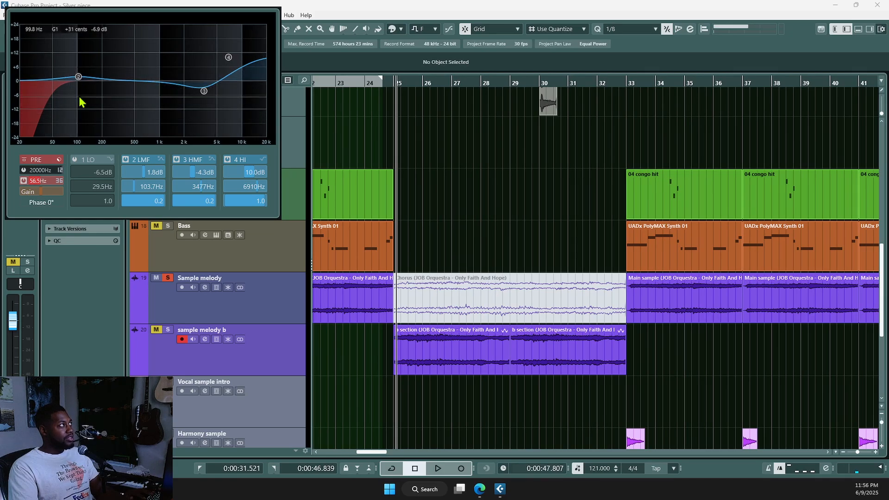
{"action": "left_click", "coordinate": [251, 342]}
{"action": "left_click", "coordinate": [274, 364]}
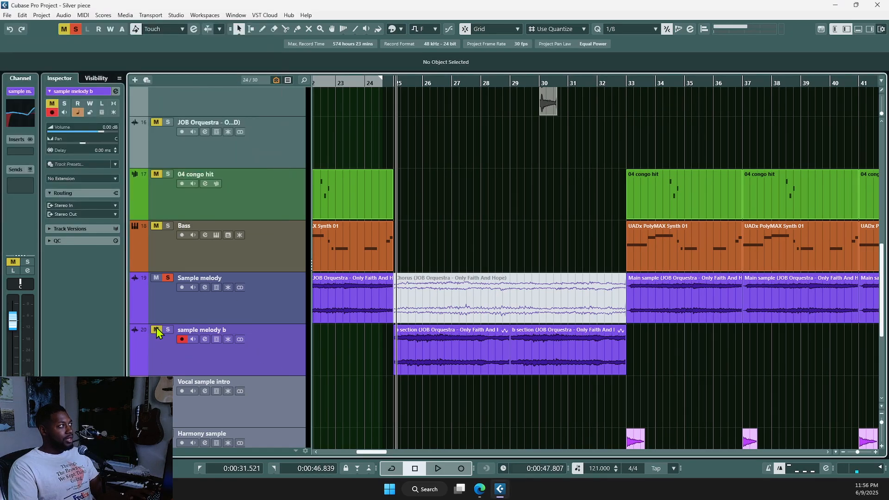
{"action": "left_click", "coordinate": [157, 329]}
{"action": "left_click", "coordinate": [168, 330]}
{"action": "key", "text": "space"}
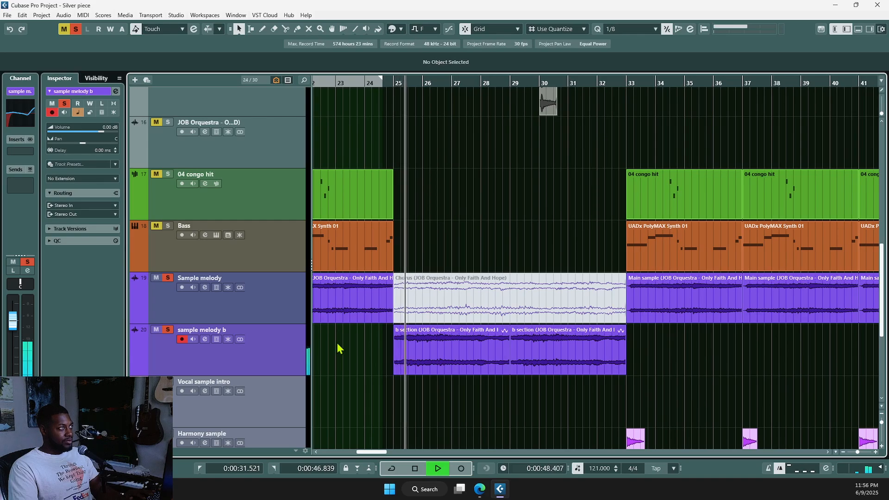
Step: Stop playback and copy the Sample melody track's insert effects
{"action": "scroll", "coordinate": [368, 368], "scroll_direction": "down", "scroll_amount": 2}
{"action": "scroll", "coordinate": [369, 368], "scroll_direction": "down", "scroll_amount": 1}
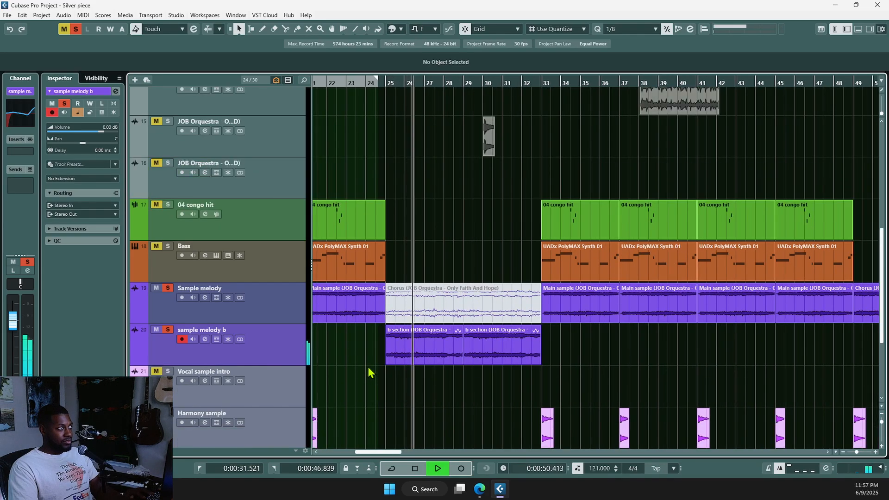
{"action": "key", "text": "space"}
{"action": "left_click", "coordinate": [271, 307]}
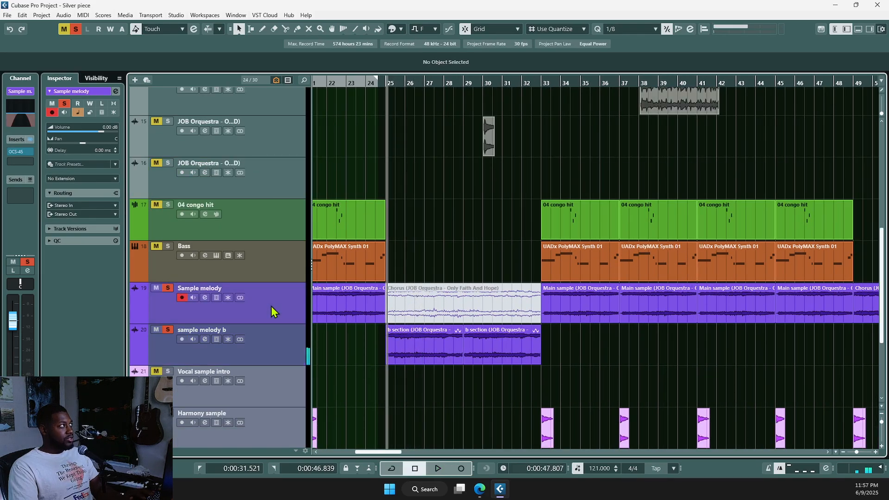
{"action": "right_click", "coordinate": [15, 145]}
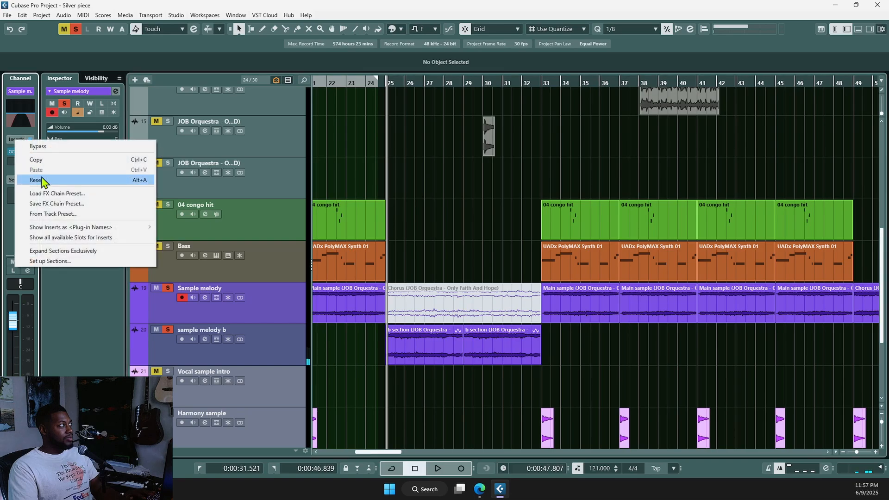
{"action": "left_click", "coordinate": [41, 176]}
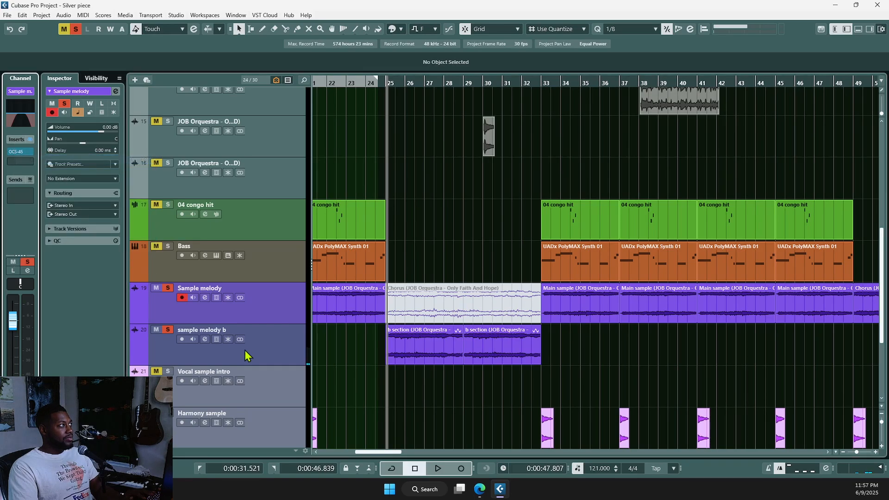
Step: Paste the OCS-45 insert onto sample melody b and play both tracks to check
{"action": "left_click", "coordinate": [280, 356]}
{"action": "right_click", "coordinate": [17, 144]}
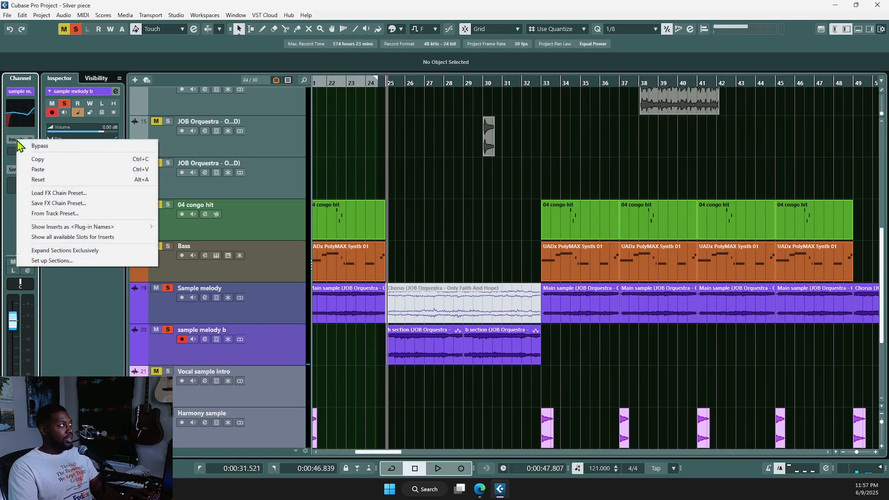
{"action": "left_click", "coordinate": [63, 170]}
{"action": "key", "text": "space"}
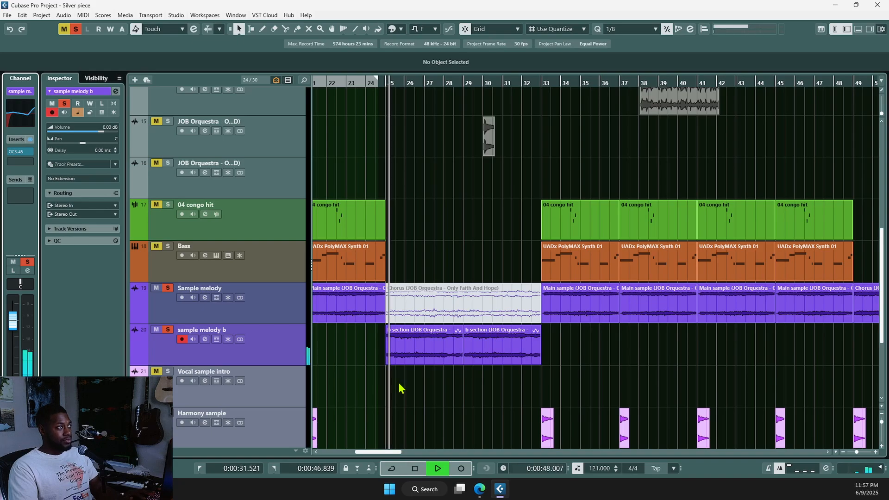
{"action": "scroll", "coordinate": [405, 394], "scroll_direction": "down", "scroll_amount": 2}
{"action": "scroll", "coordinate": [405, 393], "scroll_direction": "down", "scroll_amount": 1}
{"action": "scroll", "coordinate": [405, 393], "scroll_direction": "down", "scroll_amount": 2}
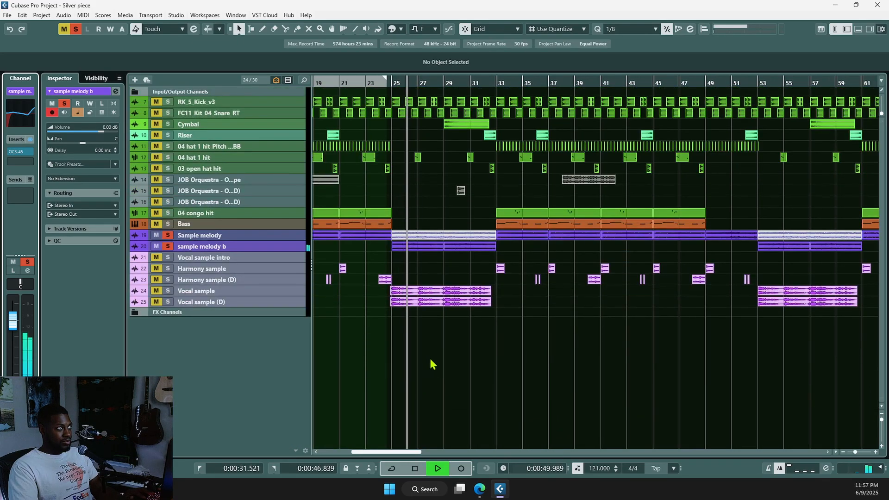
{"action": "scroll", "coordinate": [431, 362], "scroll_direction": "up", "scroll_amount": 1}
{"action": "scroll", "coordinate": [437, 368], "scroll_direction": "down", "scroll_amount": 1}
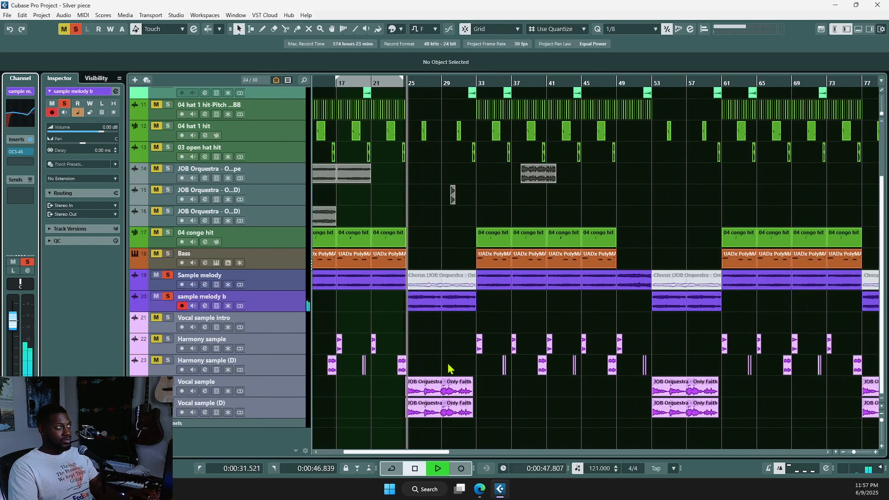
{"action": "key", "text": "space"}
Step: Move the playback position to bar 49
{"action": "scroll", "coordinate": [444, 354], "scroll_direction": "down", "scroll_amount": 1}
{"action": "scroll", "coordinate": [510, 355], "scroll_direction": "down", "scroll_amount": 1}
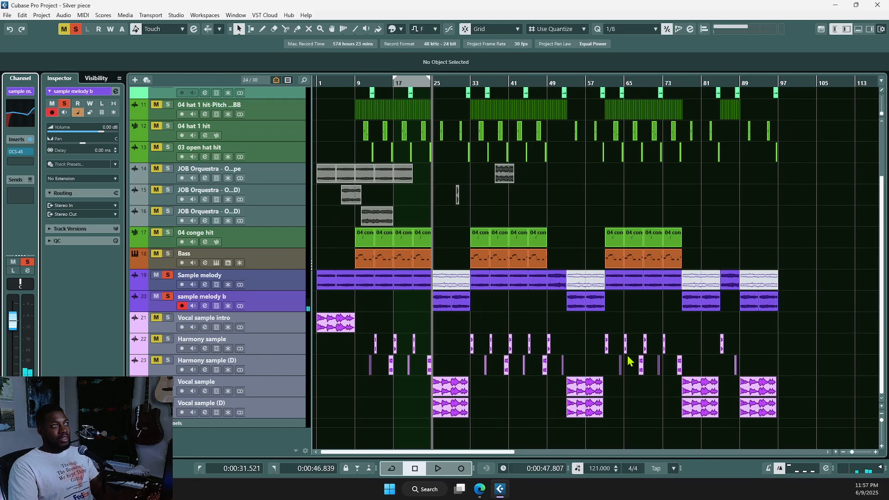
{"action": "scroll", "coordinate": [630, 361], "scroll_direction": "right", "scroll_amount": 2}
{"action": "left_click", "coordinate": [511, 314]}
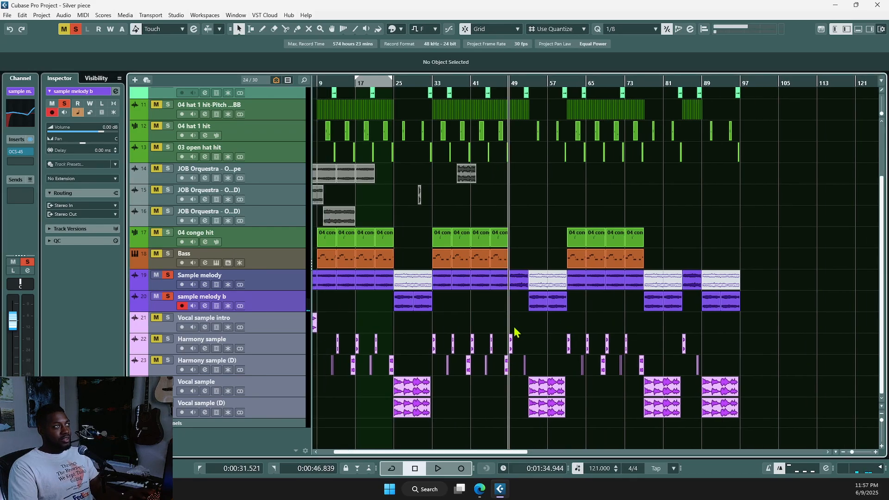
{"action": "scroll", "coordinate": [515, 322], "scroll_direction": "up", "scroll_amount": 6}
{"action": "scroll", "coordinate": [520, 330], "scroll_direction": "up", "scroll_amount": 2}
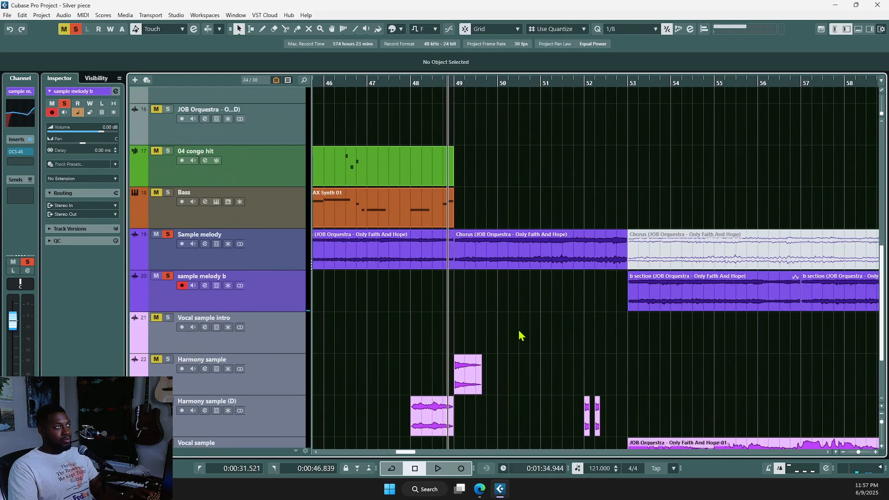
{"action": "left_click", "coordinate": [496, 265]}
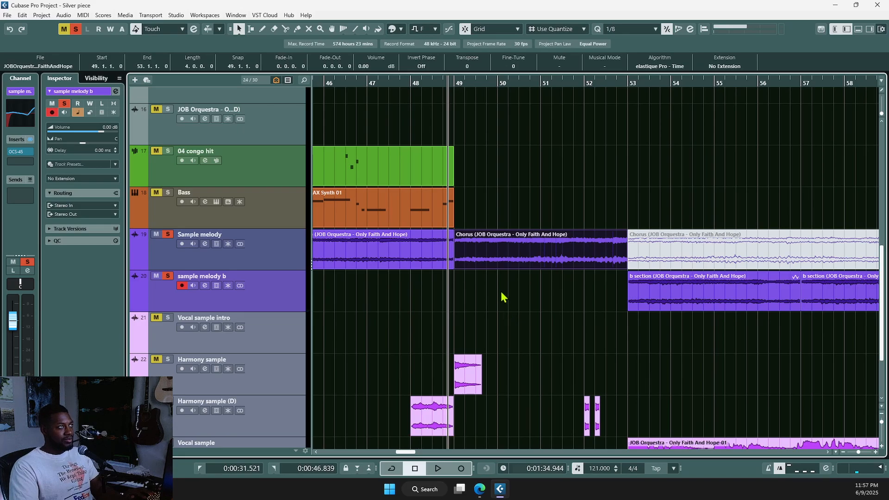
{"action": "key", "text": "F2"}
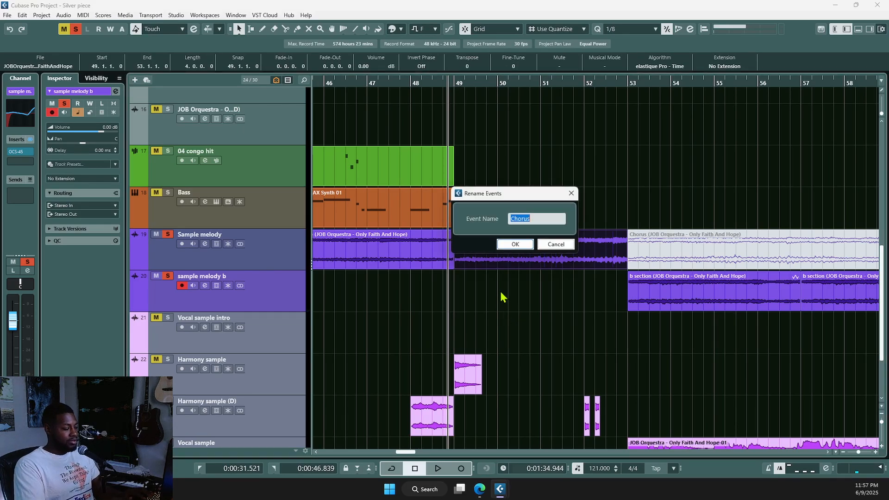
{"action": "type", "text": "Section B"}
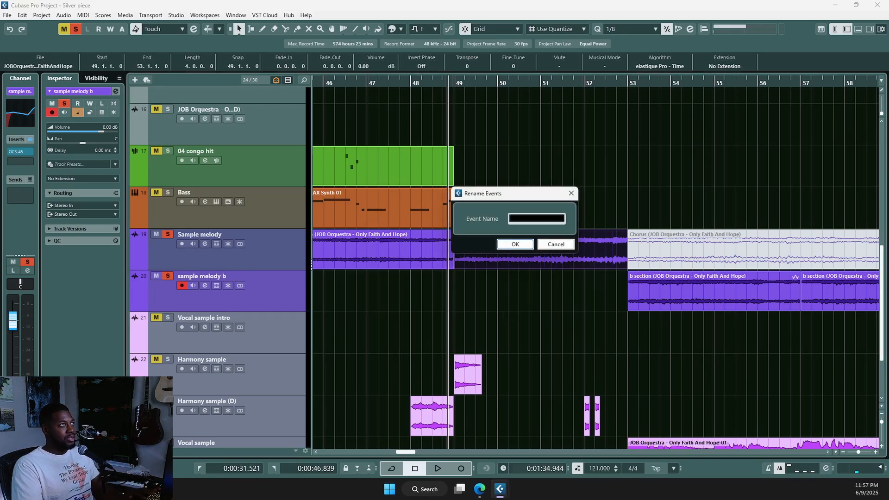
{"action": "key", "text": "Return"}
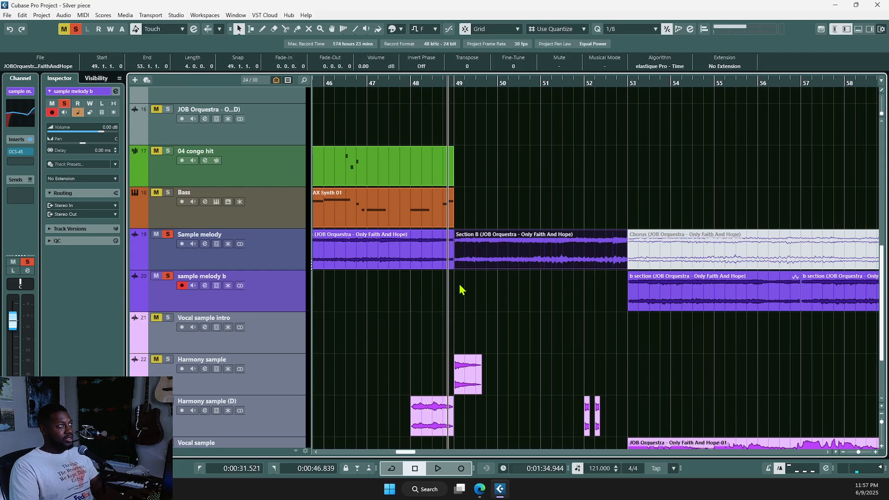
{"action": "scroll", "coordinate": [509, 325], "scroll_direction": "down", "scroll_amount": 2}
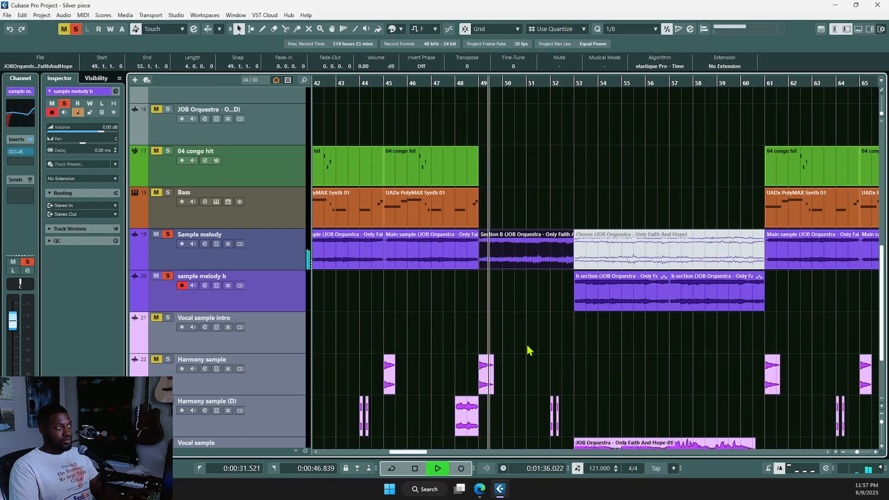
{"action": "scroll", "coordinate": [527, 349], "scroll_direction": "down", "scroll_amount": 3}
{"action": "scroll", "coordinate": [533, 356], "scroll_direction": "down", "scroll_amount": 2}
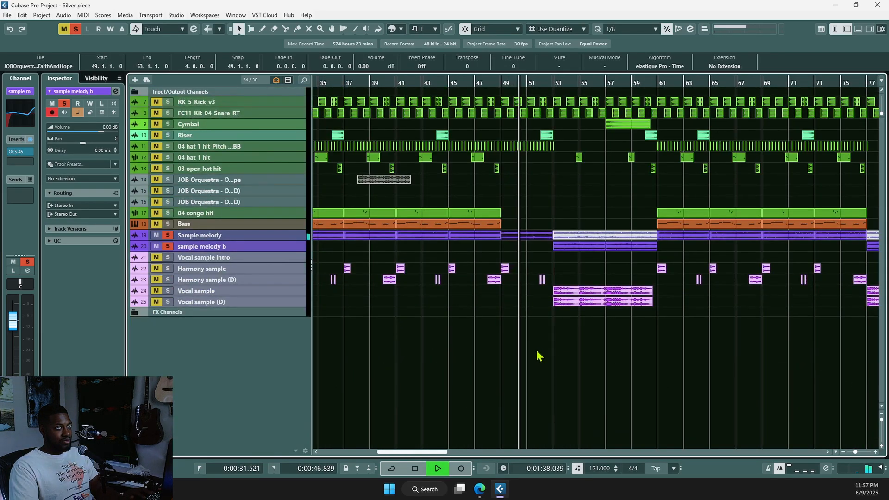
{"action": "scroll", "coordinate": [537, 356], "scroll_direction": "down", "scroll_amount": 1}
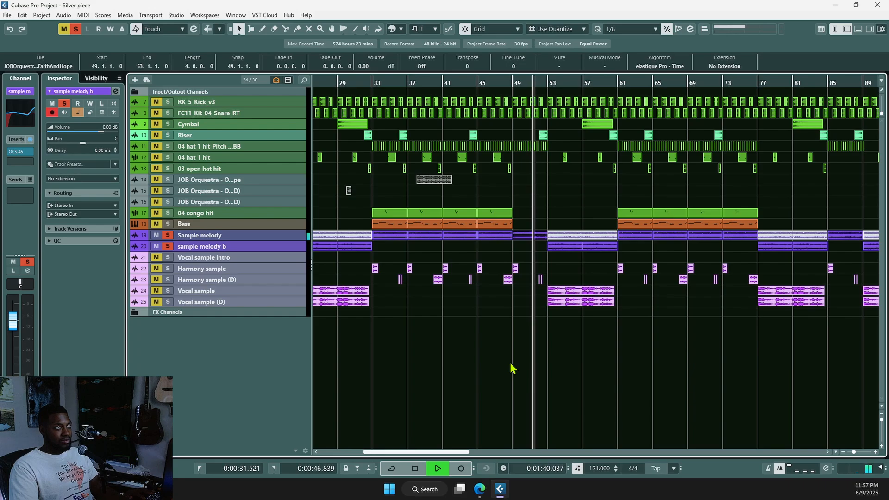
{"action": "key", "text": "space"}
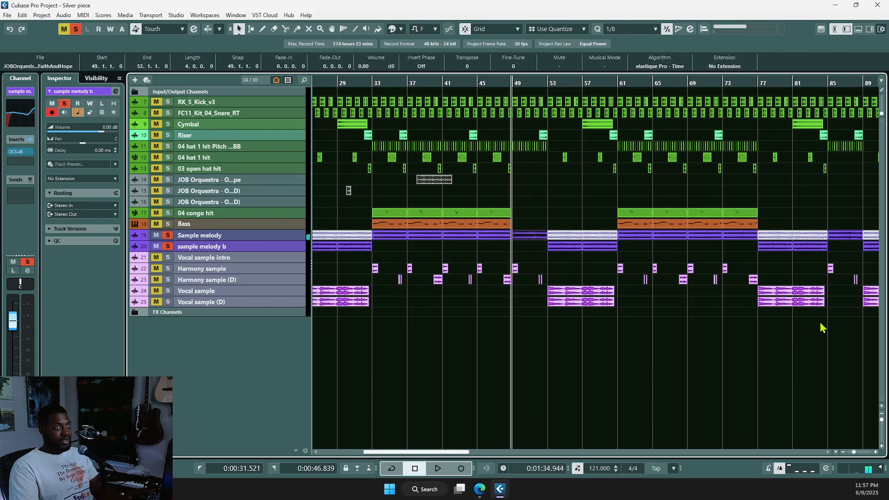
{"action": "left_click", "coordinate": [831, 331]}
{"action": "key", "text": "space"}
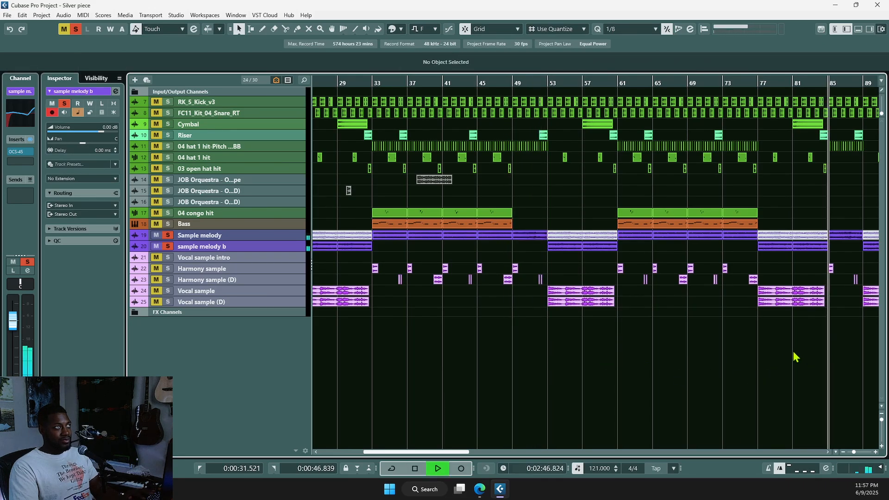
{"action": "key", "text": "g"}
{"action": "key", "text": "g"}
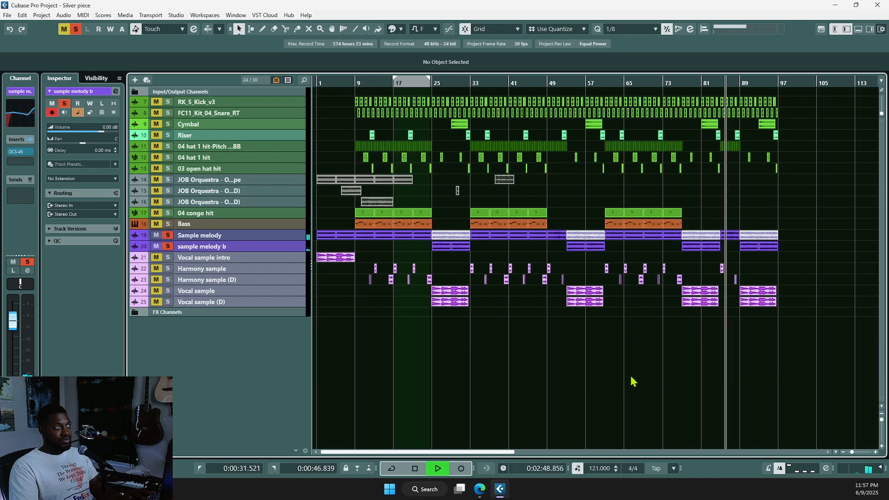
{"action": "key", "text": "space"}
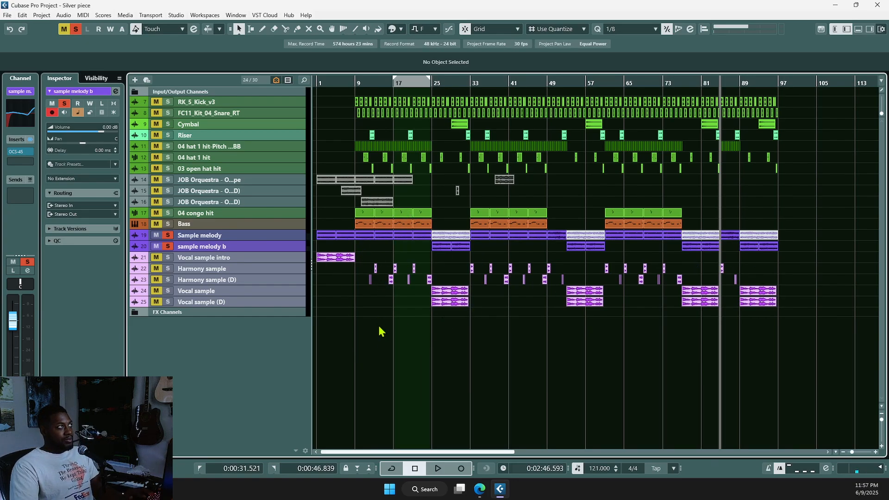
Step: Make all tracks taller and play from bar 30
{"action": "key", "text": "shift+h"}
{"action": "scroll", "coordinate": [448, 220], "scroll_direction": "up", "scroll_amount": 5}
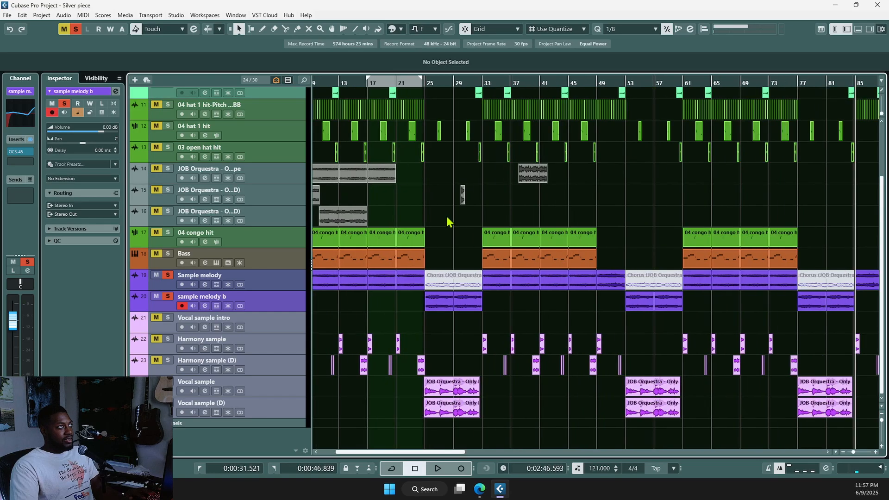
{"action": "left_click", "coordinate": [478, 218]}
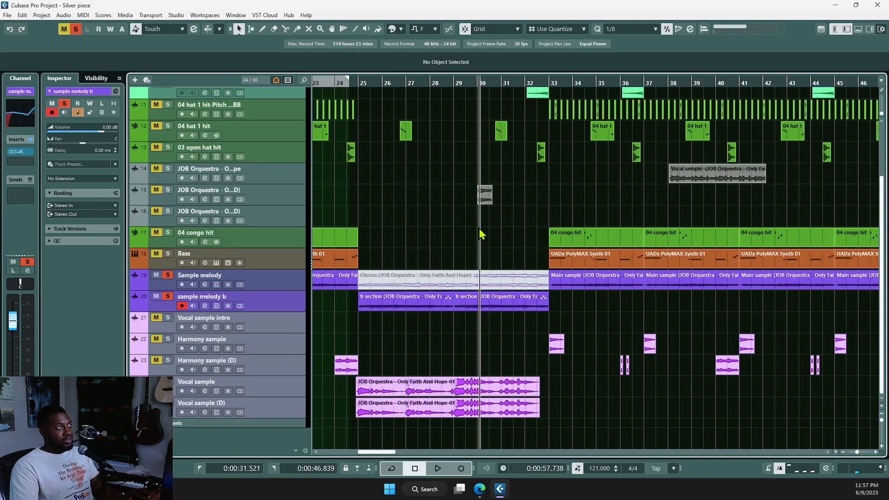
{"action": "key", "text": "space"}
{"action": "key", "text": "space"}
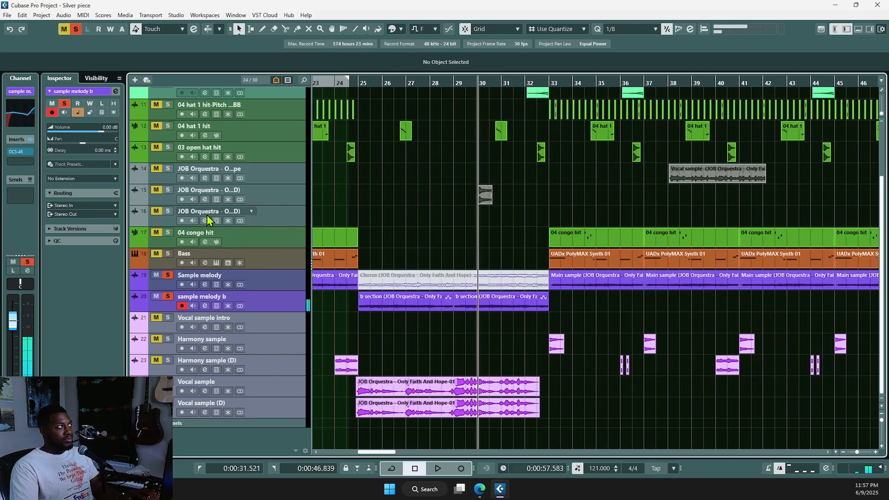
{"action": "scroll", "coordinate": [466, 372], "scroll_direction": "left", "scroll_amount": 5}
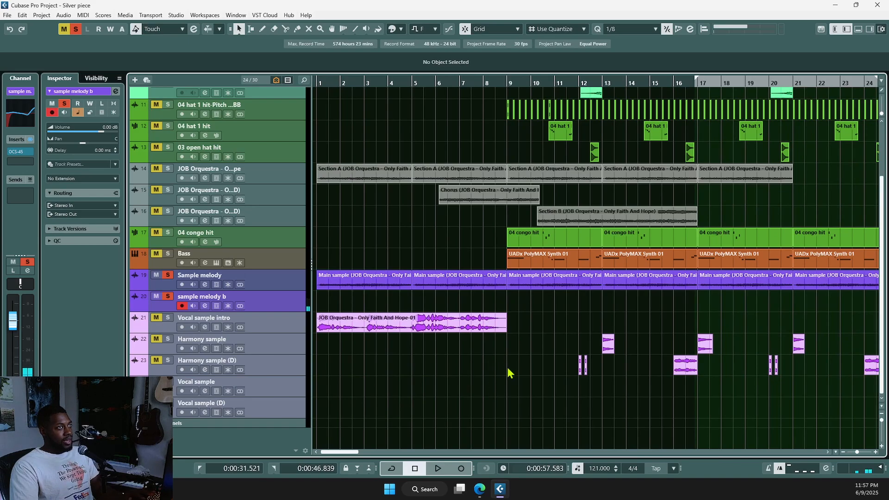
{"action": "scroll", "coordinate": [545, 390], "scroll_direction": "right", "scroll_amount": 4}
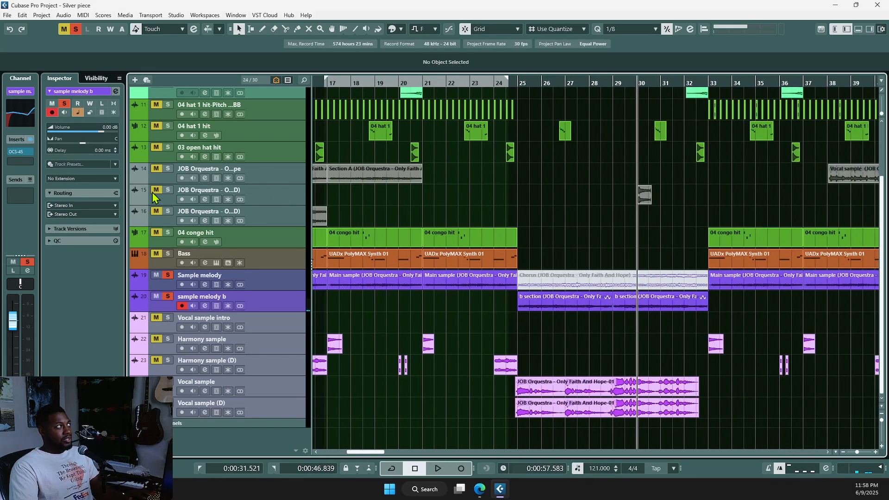
Step: Solo the JOB Orquestra track holding Vocal A, unsolo both Sample melody tracks, and play
{"action": "left_click", "coordinate": [168, 179]}
{"action": "left_click", "coordinate": [171, 195]}
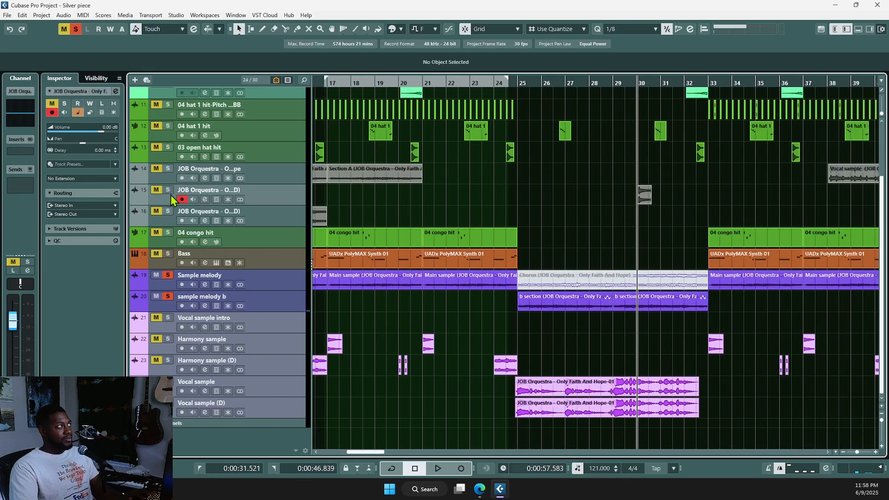
{"action": "left_click", "coordinate": [169, 191]}
{"action": "left_click", "coordinate": [167, 284]}
{"action": "left_click", "coordinate": [169, 276]}
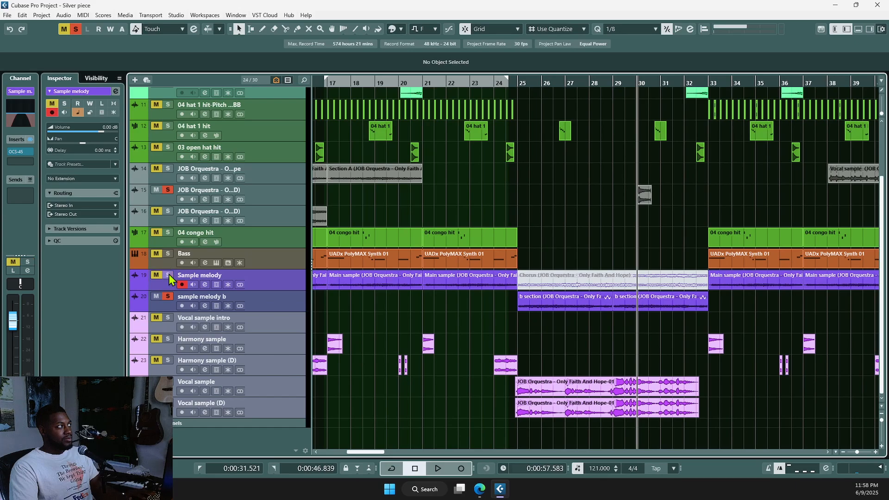
{"action": "left_click", "coordinate": [170, 304]}
{"action": "left_click", "coordinate": [169, 297]}
{"action": "key", "text": "space"}
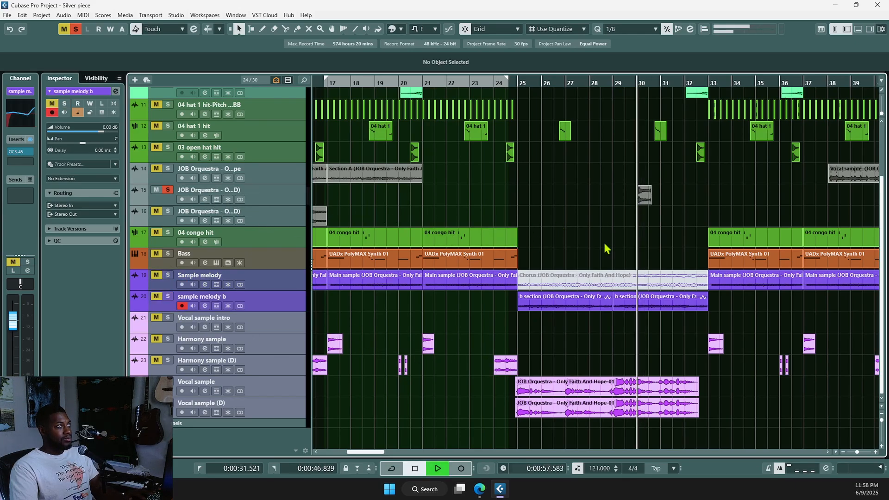
{"action": "scroll", "coordinate": [676, 241], "scroll_direction": "up", "scroll_amount": 2}
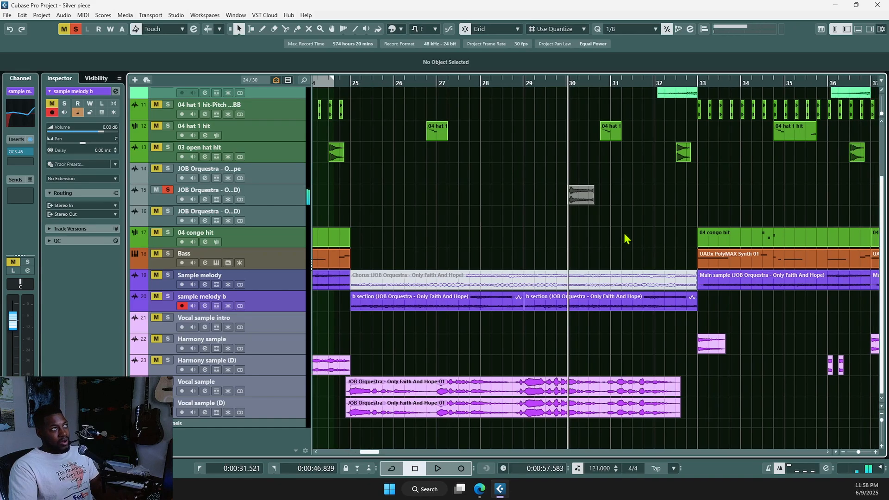
{"action": "scroll", "coordinate": [623, 238], "scroll_direction": "up", "scroll_amount": 4}
{"action": "key", "text": "space"}
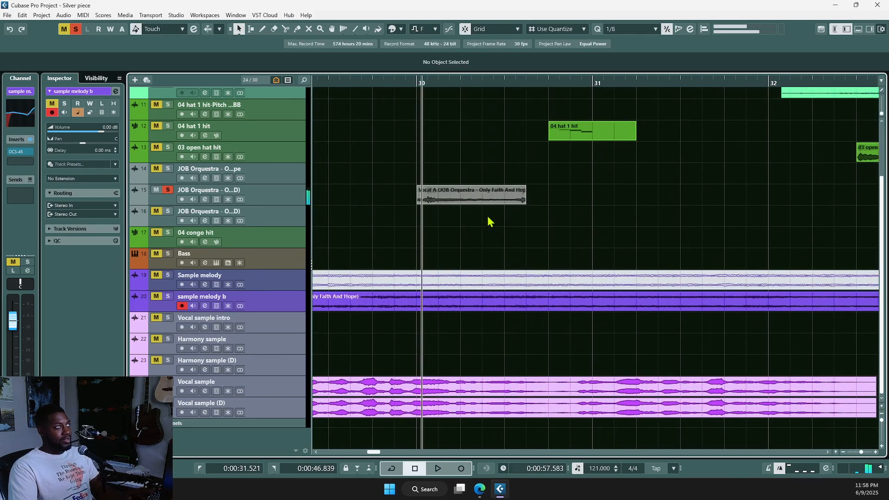
Step: Select the Vocal A clip at bar 30
{"action": "left_click", "coordinate": [493, 198]}
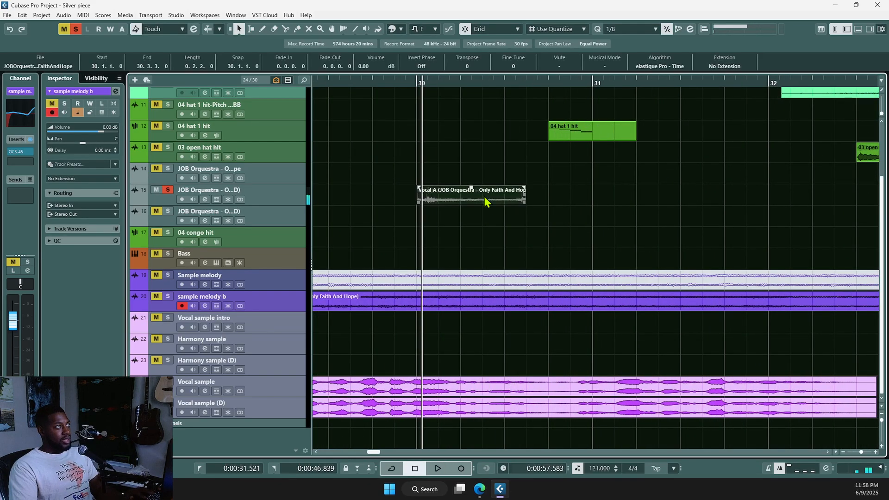
{"action": "scroll", "coordinate": [485, 196], "scroll_direction": "up", "scroll_amount": 2}
{"action": "scroll", "coordinate": [481, 267], "scroll_direction": "down", "scroll_amount": 2}
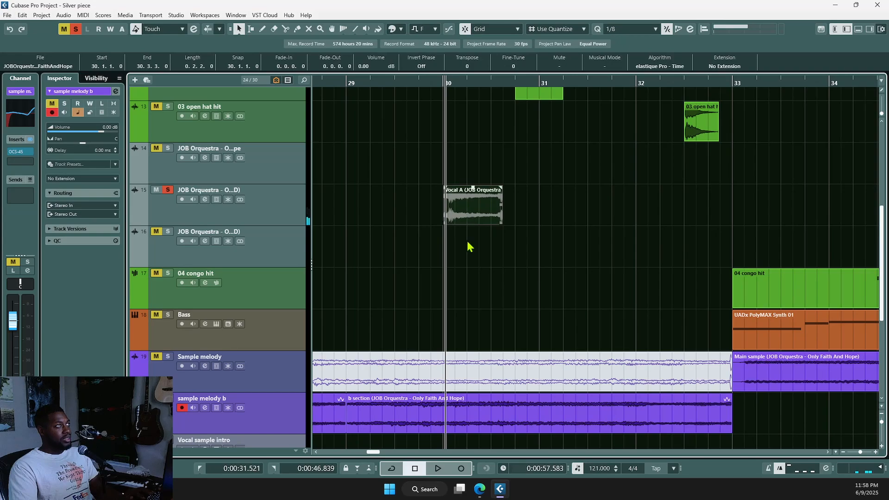
Step: Run SpectraLayers Unmix Vocals on the Vocal A clip
{"action": "left_click", "coordinate": [60, 15]}
{"action": "mouse_move", "coordinate": [118, 287]}
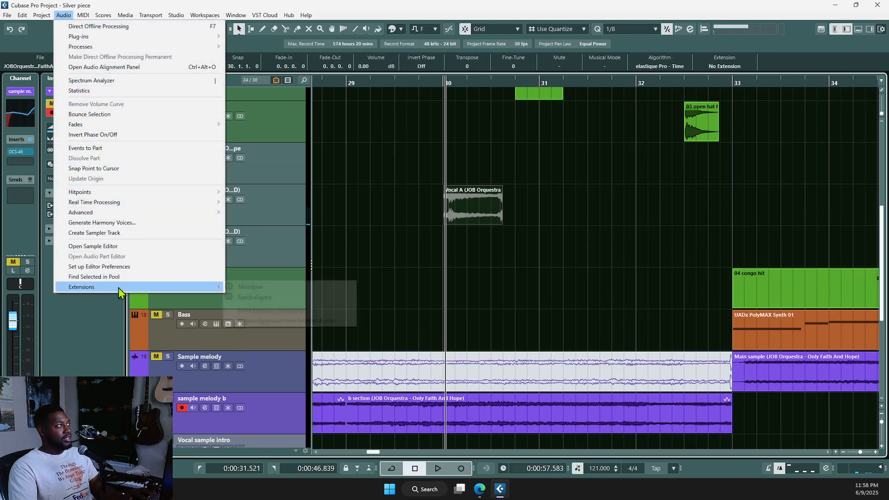
{"action": "left_click", "coordinate": [238, 299]}
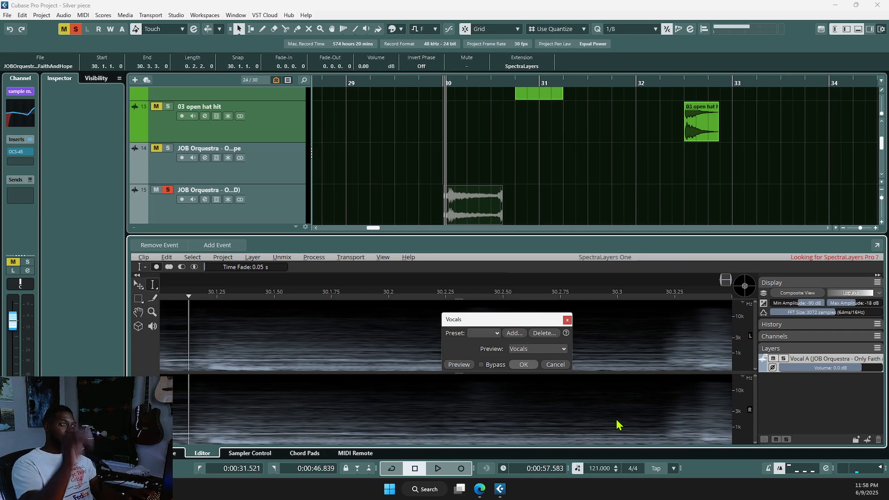
{"action": "left_click", "coordinate": [524, 365]}
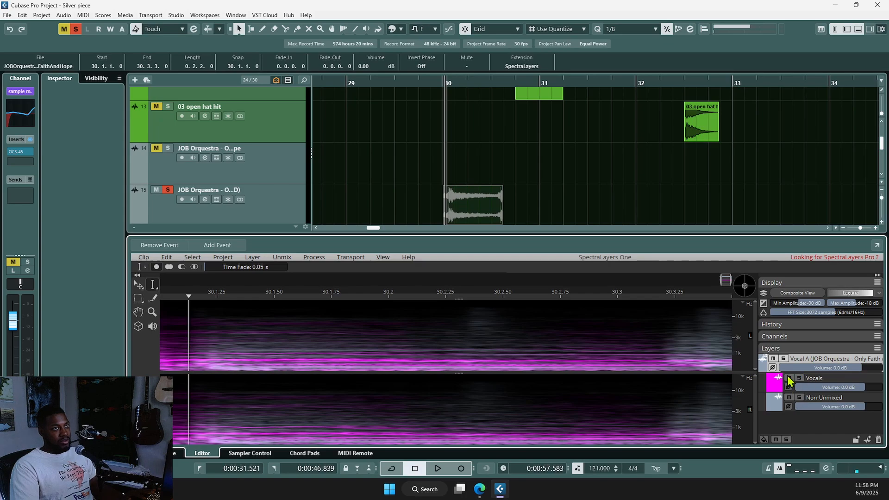
Step: Mute the Non-Unmixed layer, audition the isolated vocal, and close the SpectraLayers editor
{"action": "left_click", "coordinate": [789, 397]}
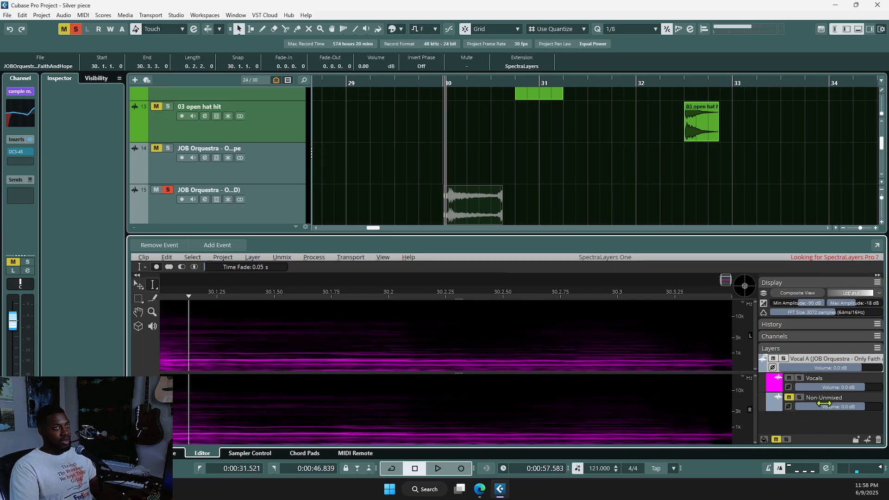
{"action": "key", "text": "space"}
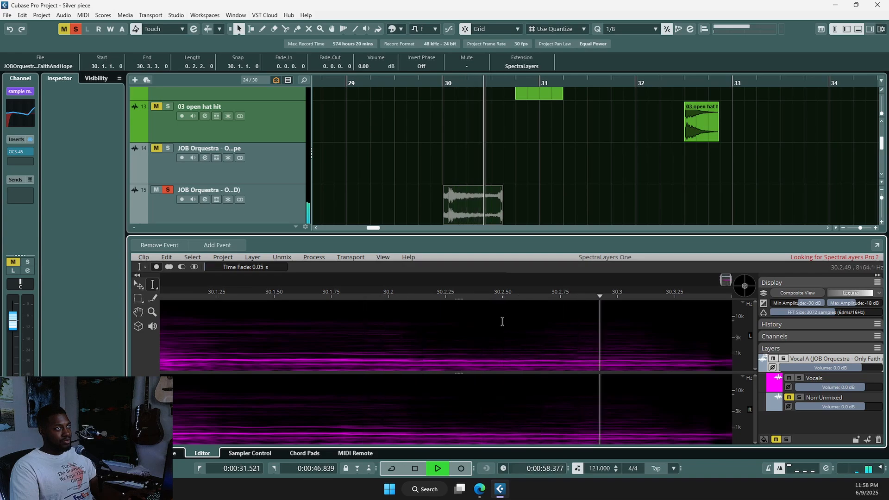
{"action": "key", "text": "space"}
{"action": "key", "text": "d"}
{"action": "key", "text": "Return"}
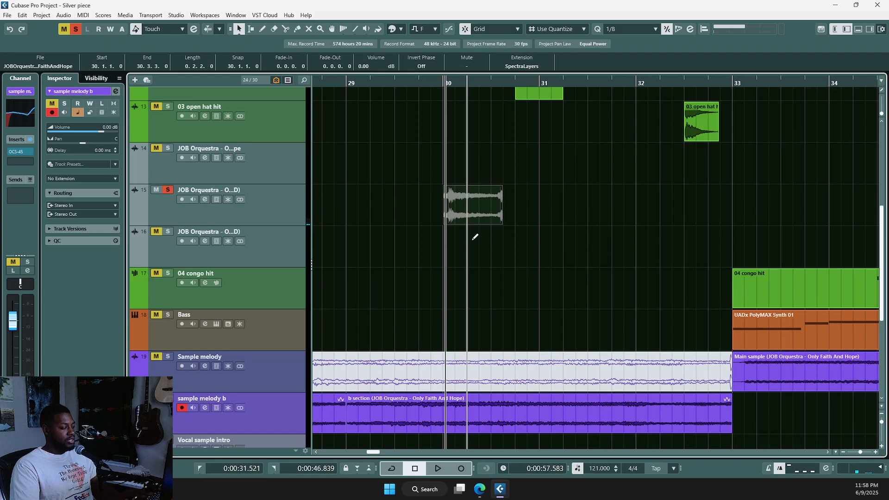
Step: Render the unmixed Vocal A clip to a new track and delete the original event
{"action": "key", "text": "alt+r"}
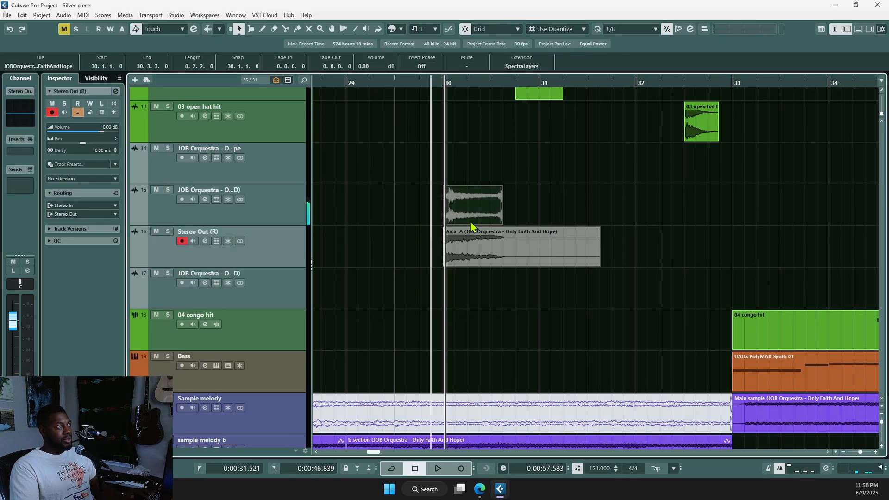
{"action": "key", "text": "Delete"}
{"action": "scroll", "coordinate": [410, 285], "scroll_direction": "down", "scroll_amount": 2, "text": "ctrl"}
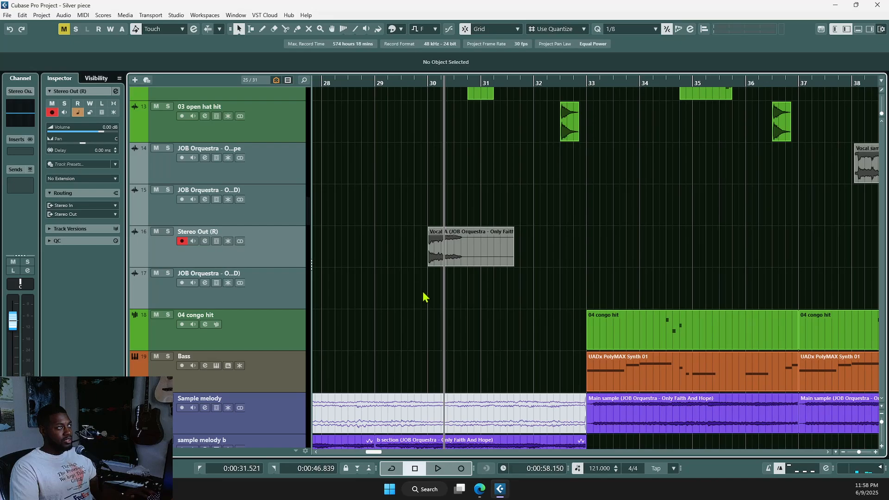
{"action": "scroll", "coordinate": [424, 292], "scroll_direction": "down", "scroll_amount": 2, "text": "ctrl+shift"}
{"action": "scroll", "coordinate": [424, 297], "scroll_direction": "down", "scroll_amount": 3, "text": "ctrl"}
Step: Select the rendered Vocal A clip on track 16 and bring up its colour palette
{"action": "scroll", "coordinate": [425, 309], "scroll_direction": "left", "scroll_amount": 3}
{"action": "scroll", "coordinate": [542, 268], "scroll_direction": "down", "scroll_amount": 3}
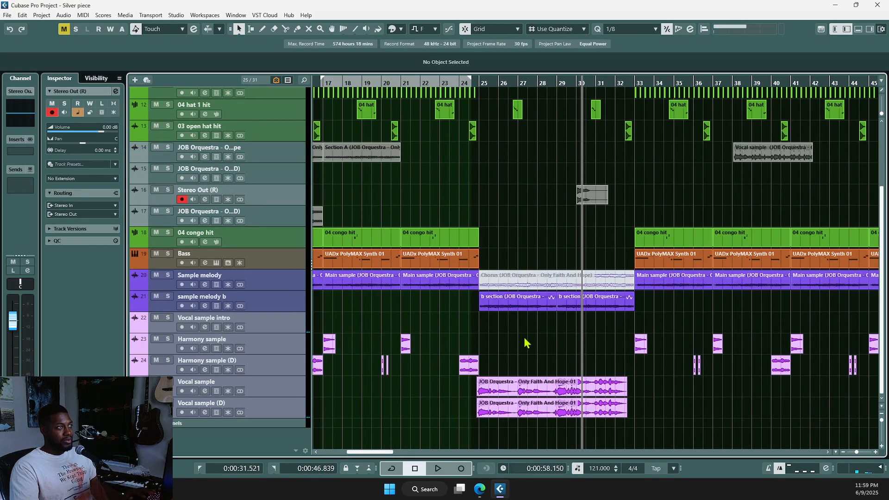
{"action": "scroll", "coordinate": [532, 342], "scroll_direction": "down", "scroll_amount": 1, "text": "ctrl"}
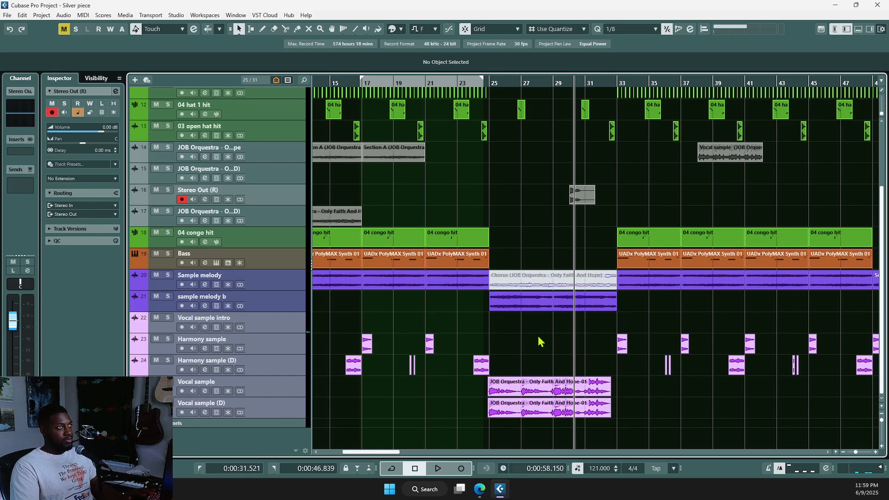
{"action": "scroll", "coordinate": [546, 346], "scroll_direction": "down", "scroll_amount": 3, "text": "ctrl"}
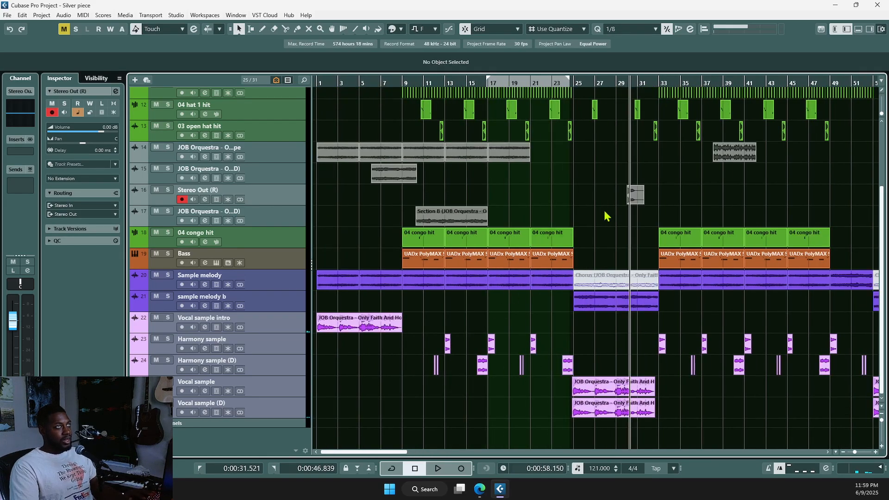
{"action": "left_click", "coordinate": [637, 192]}
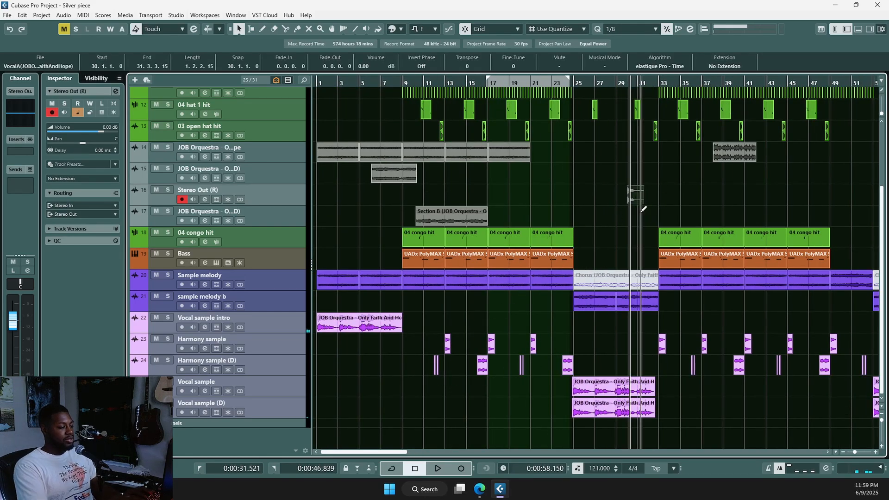
{"action": "key", "text": "alt+shift+c"}
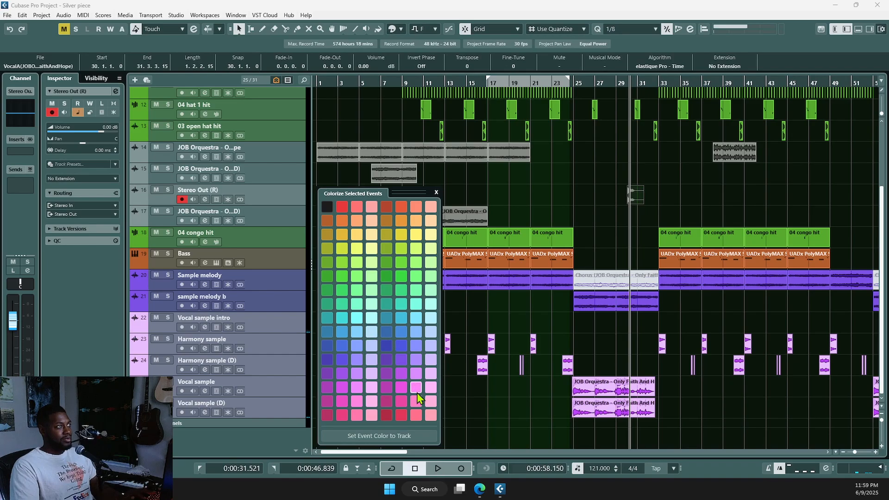
Step: Deselect the clip and close the colour palette
{"action": "left_click", "coordinate": [477, 390]}
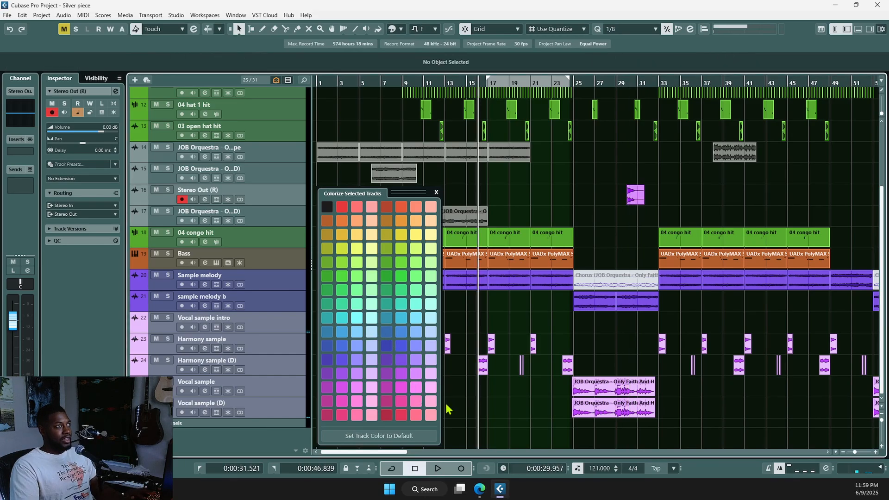
{"action": "left_click", "coordinate": [437, 192]}
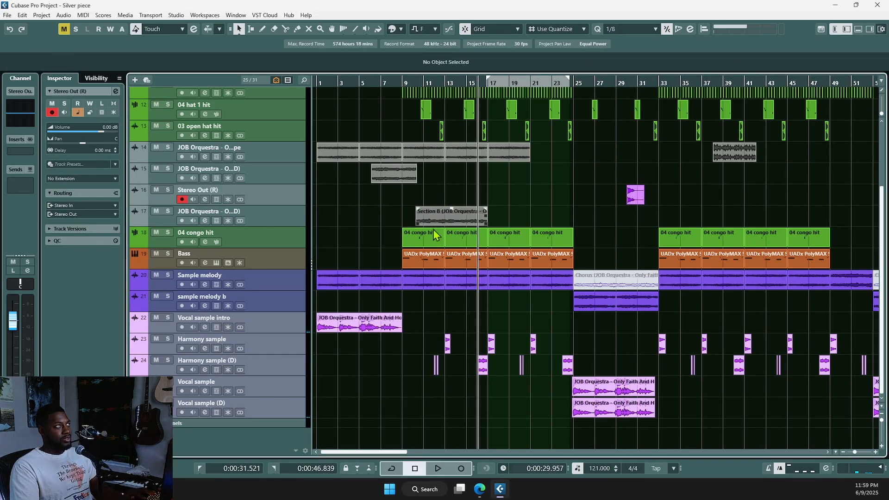
{"action": "scroll", "coordinate": [451, 439], "scroll_direction": "up", "scroll_amount": 2, "text": "ctrl+shift"}
{"action": "scroll", "coordinate": [451, 439], "scroll_direction": "up", "scroll_amount": 2, "text": "ctrl"}
{"action": "scroll", "coordinate": [482, 419], "scroll_direction": "down", "scroll_amount": 4}
{"action": "scroll", "coordinate": [554, 407], "scroll_direction": "down", "scroll_amount": 3}
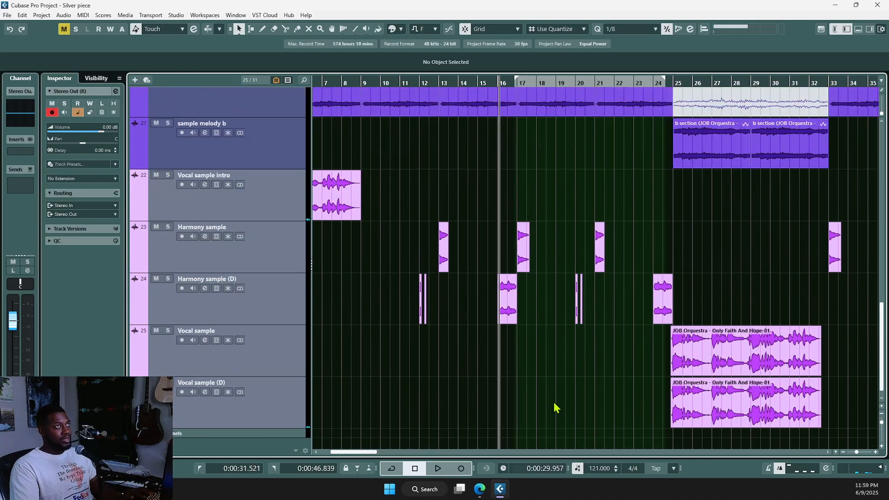
{"action": "scroll", "coordinate": [554, 407], "scroll_direction": "down", "scroll_amount": 2, "text": "ctrl+shift"}
{"action": "scroll", "coordinate": [560, 405], "scroll_direction": "down", "scroll_amount": 2, "text": "ctrl+shift"}
{"action": "scroll", "coordinate": [560, 405], "scroll_direction": "down", "scroll_amount": 2, "text": "ctrl"}
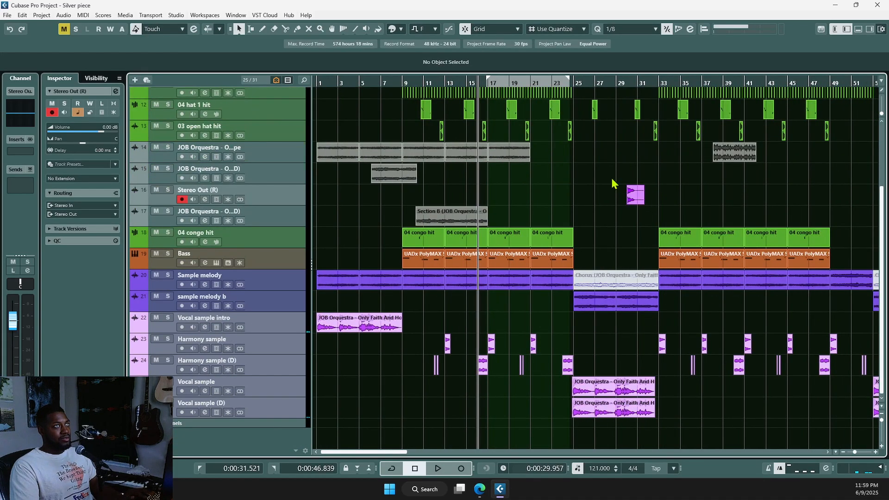
{"action": "scroll", "coordinate": [564, 280], "scroll_direction": "down", "scroll_amount": 2, "text": "ctrl"}
Step: Place the playhead at about bar 13
{"action": "left_click", "coordinate": [370, 392]}
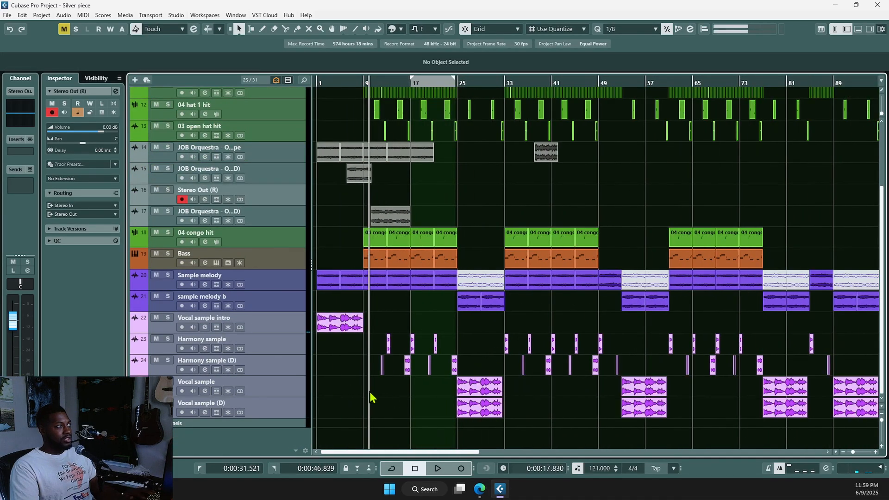
{"action": "scroll", "coordinate": [375, 393], "scroll_direction": "up", "scroll_amount": 8, "text": "ctrl"}
{"action": "left_click", "coordinate": [444, 385]}
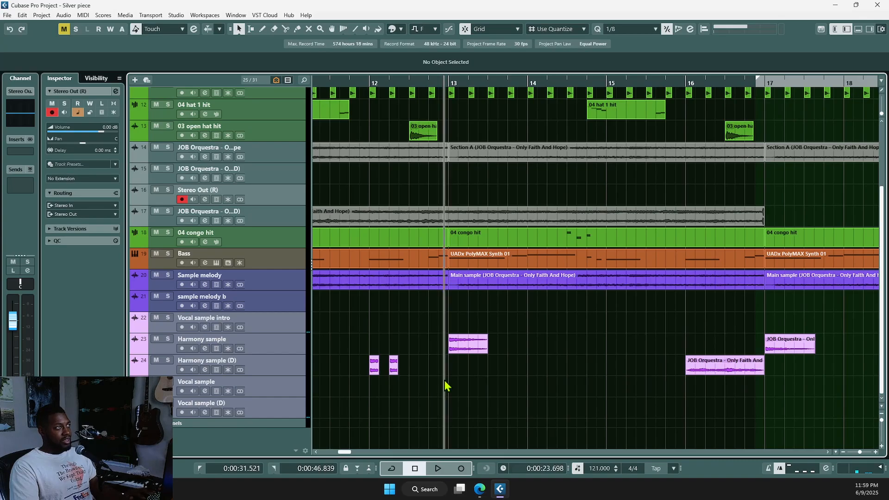
{"action": "scroll", "coordinate": [465, 410], "scroll_direction": "up", "scroll_amount": 1, "text": "ctrl"}
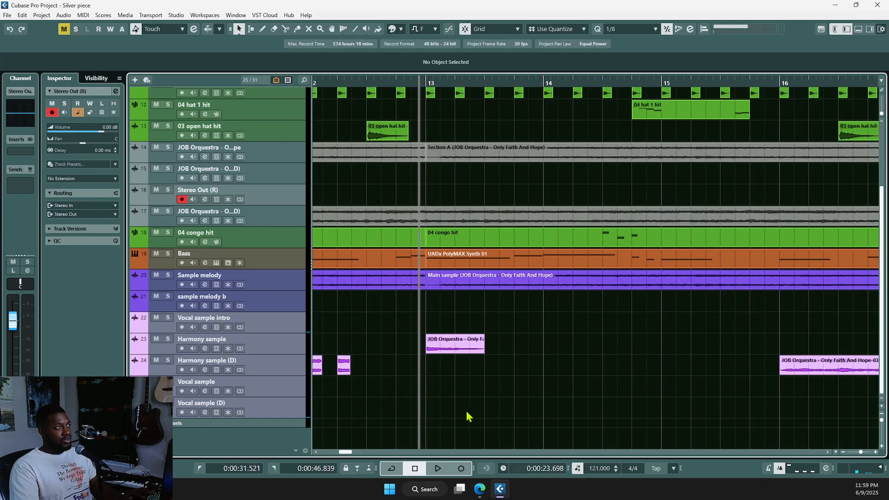
Step: Audition the soloed Harmony sample track, then unsolo it and resume playback
{"action": "left_click", "coordinate": [168, 338]}
{"action": "key", "text": "space"}
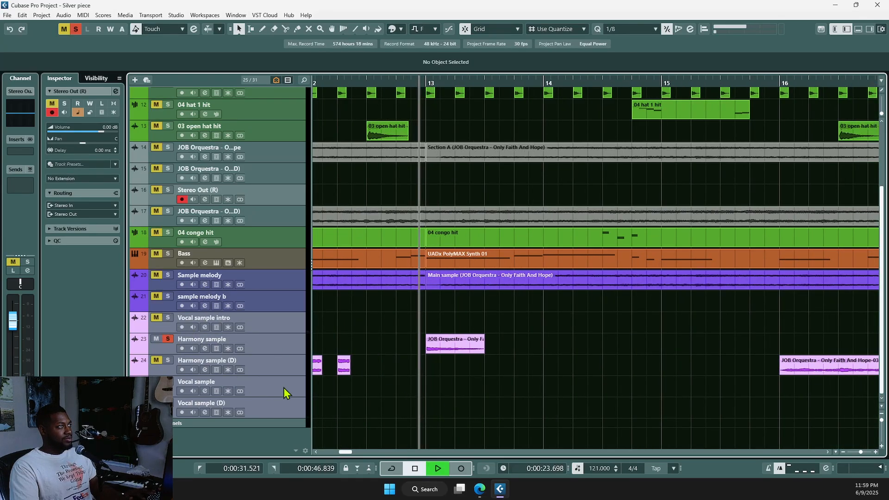
{"action": "key", "text": "space"}
{"action": "left_click", "coordinate": [168, 339]}
{"action": "scroll", "coordinate": [389, 382], "scroll_direction": "down", "scroll_amount": 2, "text": "ctrl"}
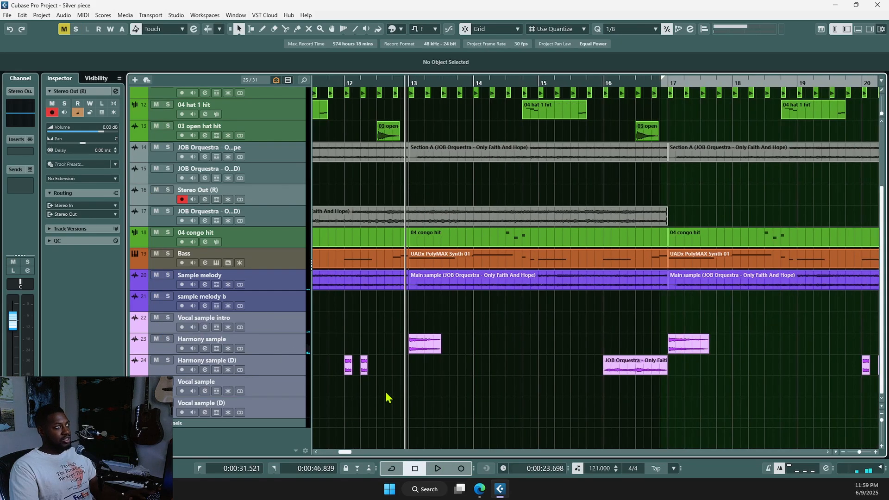
{"action": "scroll", "coordinate": [528, 416], "scroll_direction": "down", "scroll_amount": 2, "text": "ctrl"}
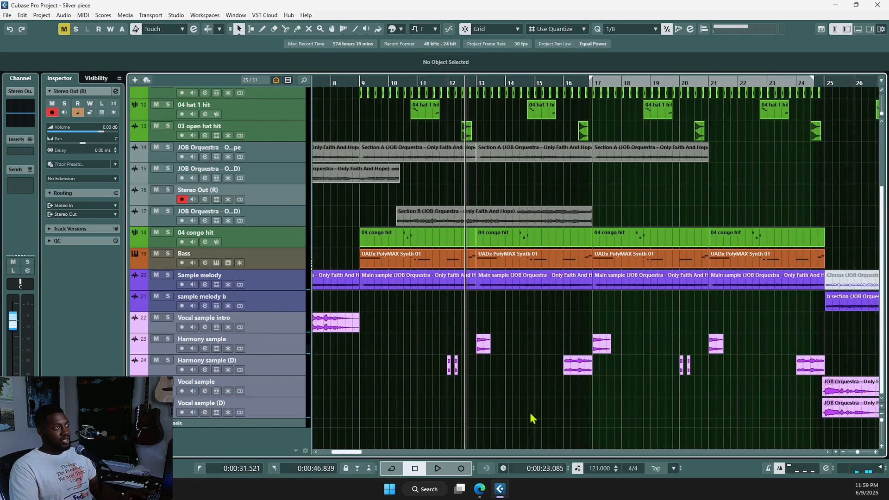
{"action": "key", "text": "space"}
{"action": "scroll", "coordinate": [531, 415], "scroll_direction": "right", "scroll_amount": 2}
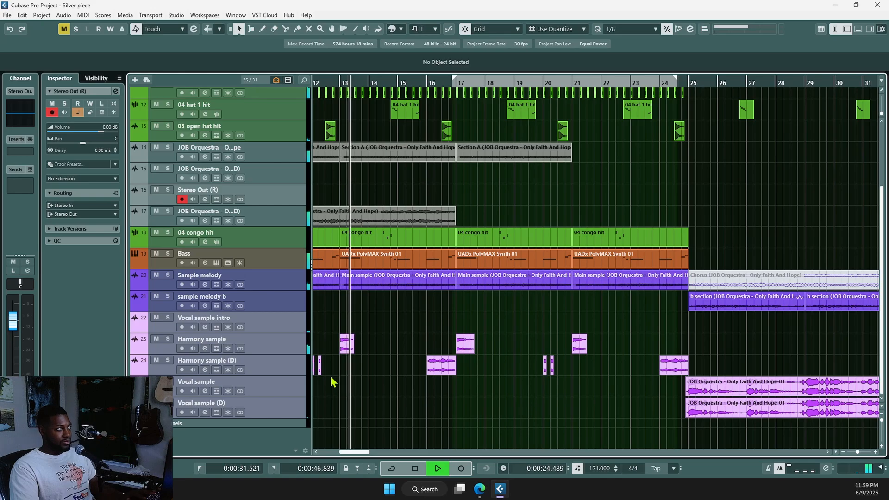
{"action": "left_click", "coordinate": [278, 348]}
{"action": "key", "text": "space"}
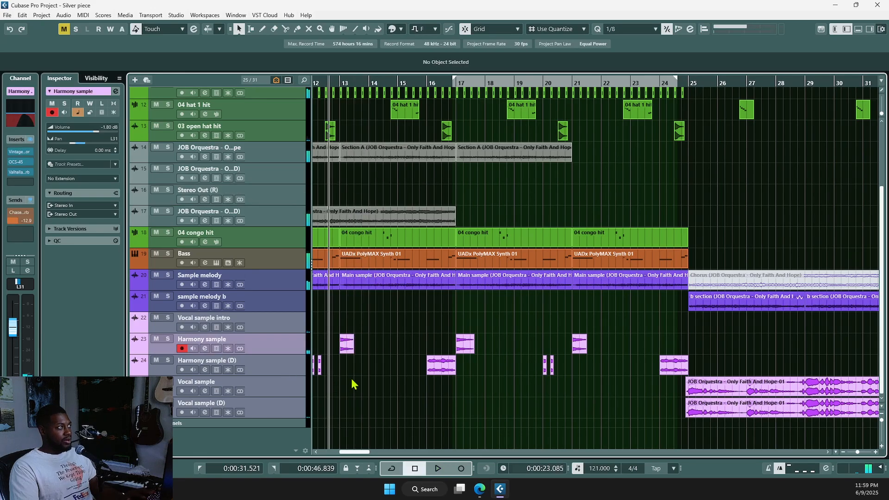
{"action": "scroll", "coordinate": [352, 380], "scroll_direction": "up", "scroll_amount": 2, "text": "ctrl"}
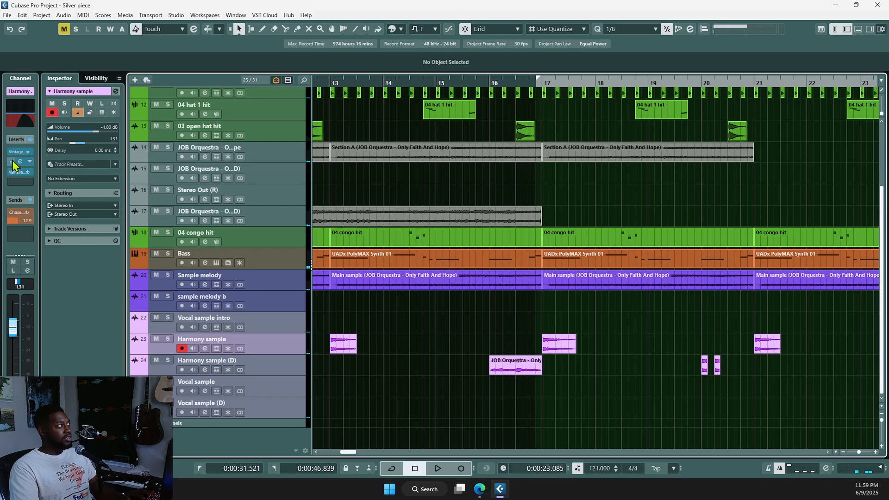
{"action": "mouse_move", "coordinate": [23, 157]}
{"action": "left_click", "coordinate": [16, 106]}
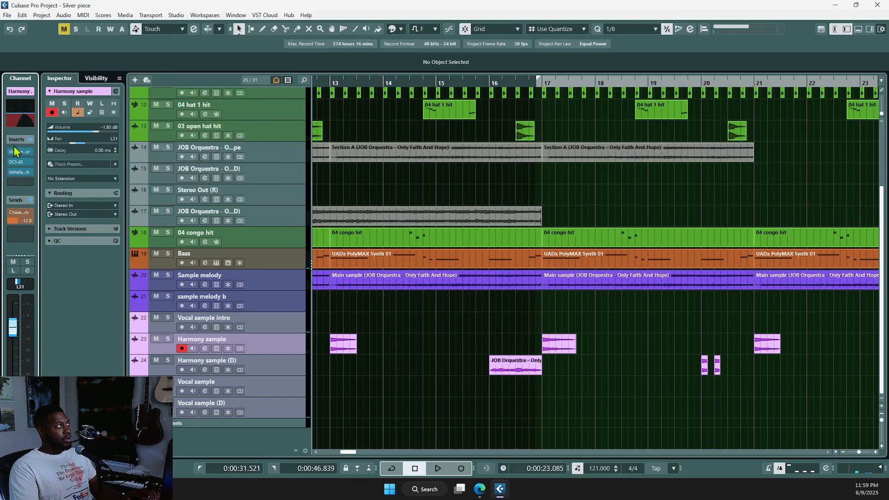
{"action": "left_click", "coordinate": [18, 155]}
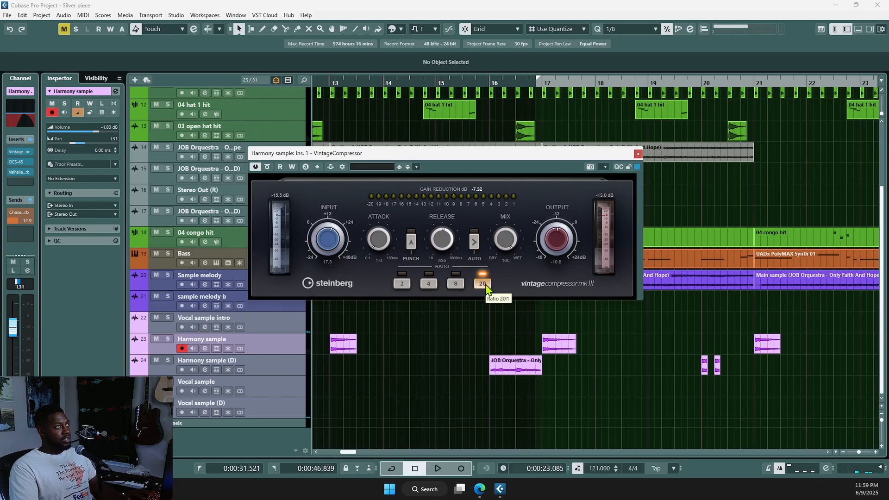
{"action": "left_click", "coordinate": [637, 155]}
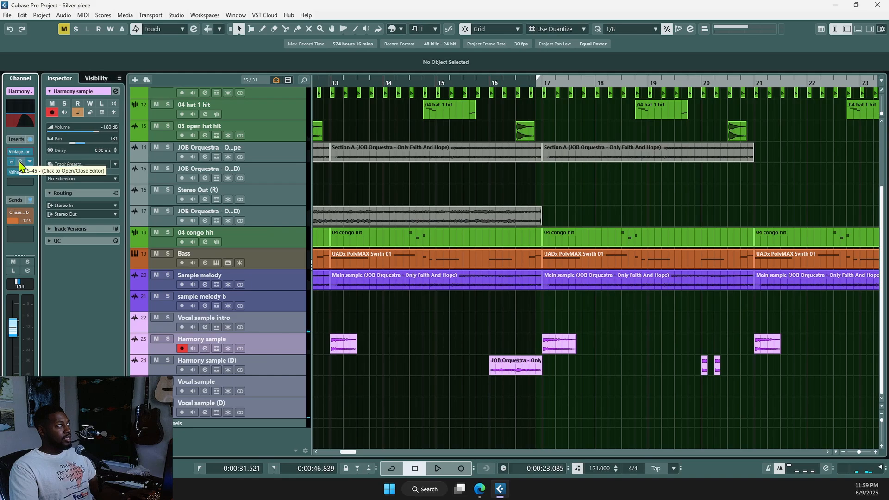
{"action": "left_click", "coordinate": [20, 162]}
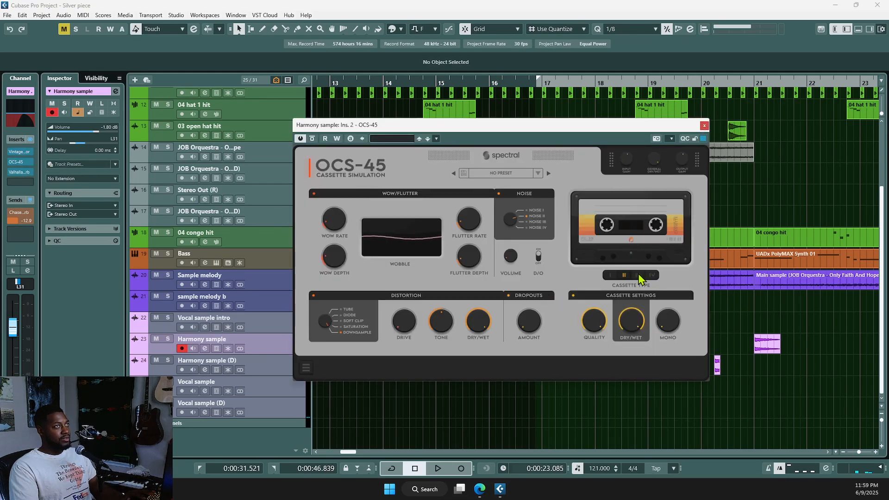
{"action": "left_click", "coordinate": [705, 126]}
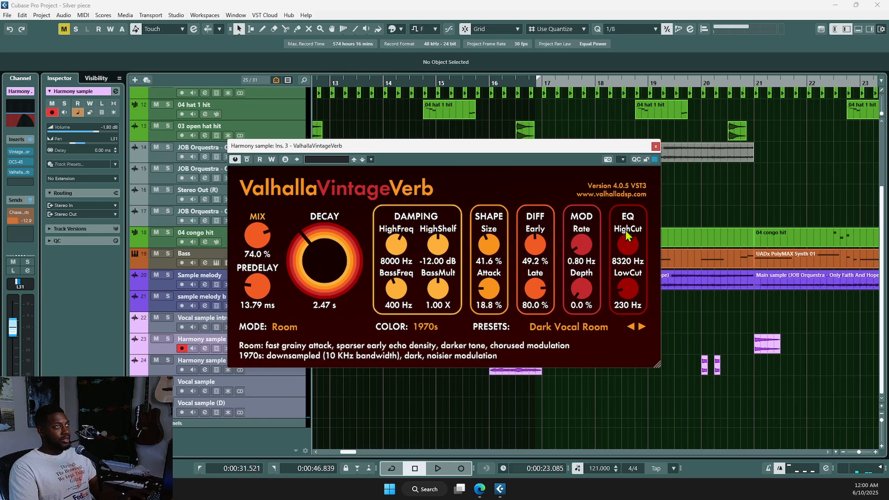
{"action": "left_click", "coordinate": [656, 146]}
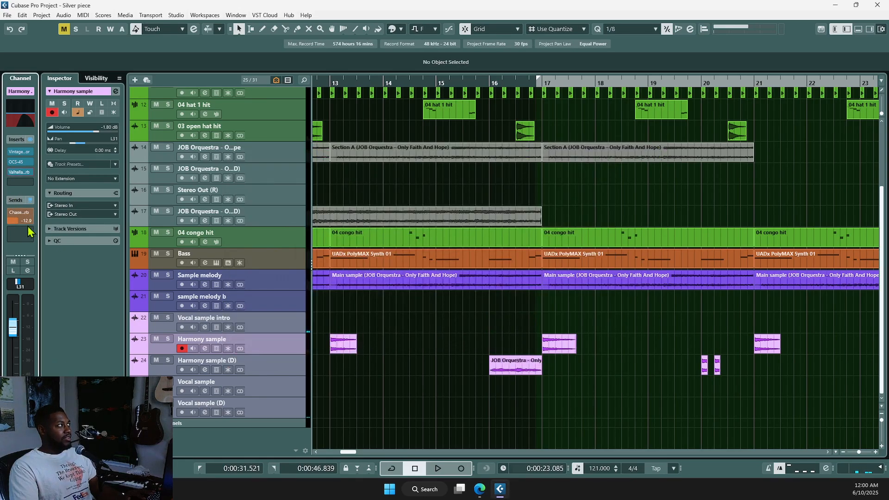
Step: Open the MixConsole, scroll to the Chase verb channel, and open its SpaceBlender insert
{"action": "key", "text": "F3"}
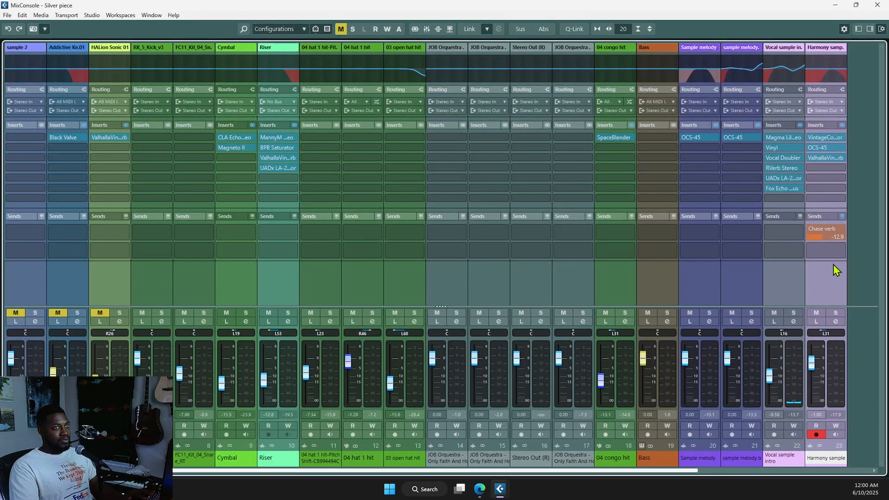
{"action": "left_click_drag", "start_coordinate": [610, 472], "coordinate": [799, 474]}
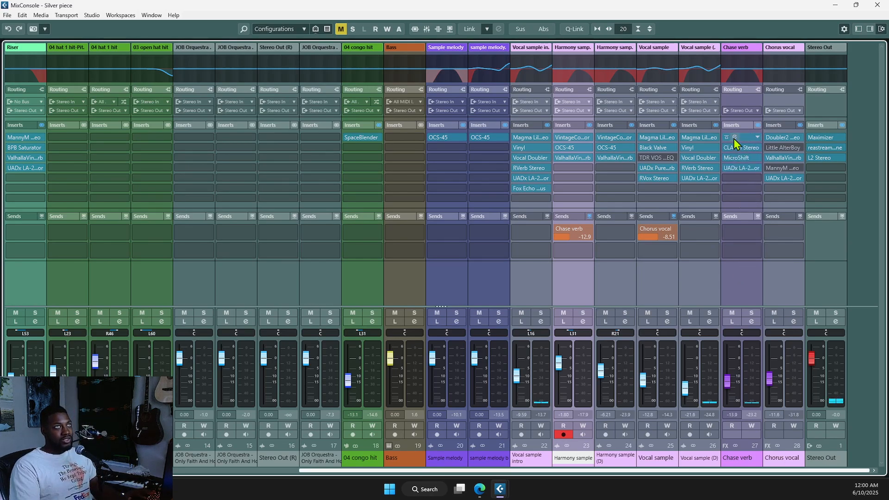
{"action": "left_click", "coordinate": [744, 70]}
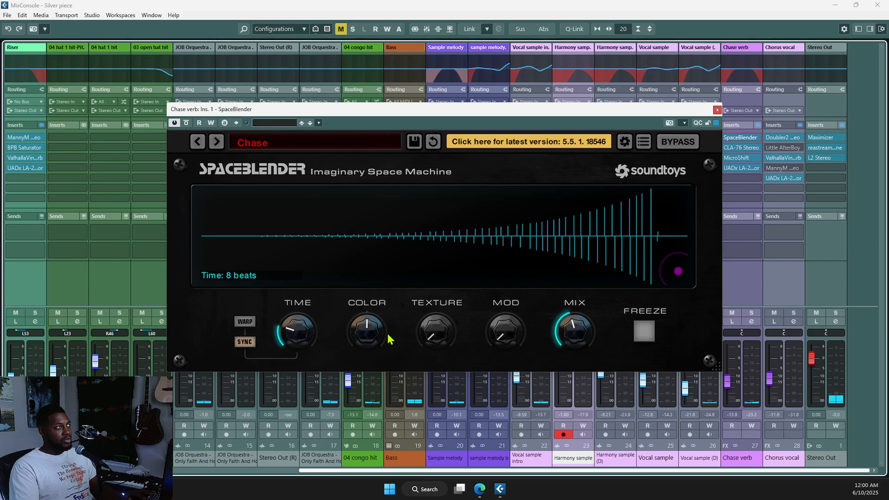
Step: Raise the SpaceBlender Texture knob, then lower it back down slightly
{"action": "left_click_drag", "start_coordinate": [424, 334], "coordinate": [430, 309]}
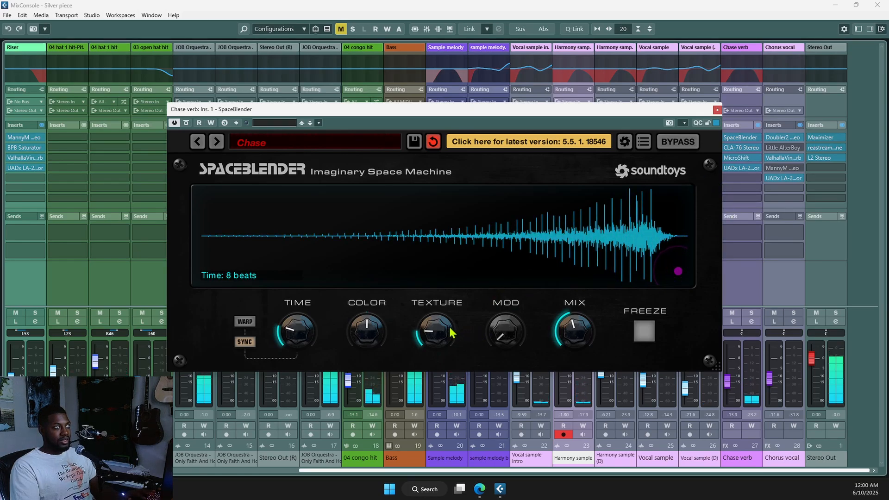
{"action": "left_click_drag", "start_coordinate": [448, 336], "coordinate": [449, 340]}
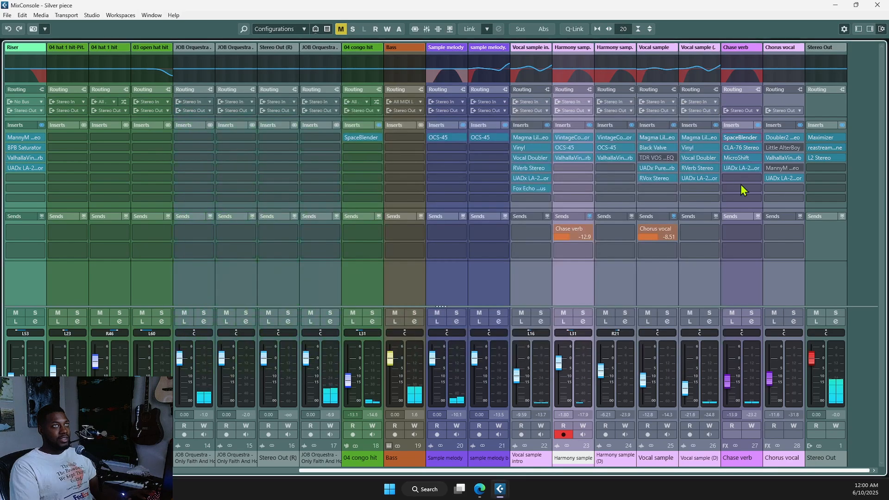
{"action": "left_click", "coordinate": [717, 110]}
{"action": "left_click", "coordinate": [741, 149]}
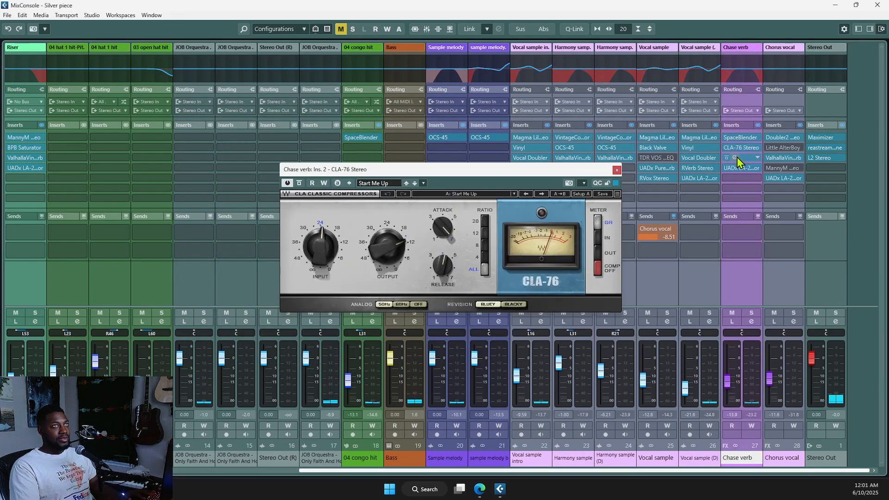
{"action": "left_click", "coordinate": [619, 166]}
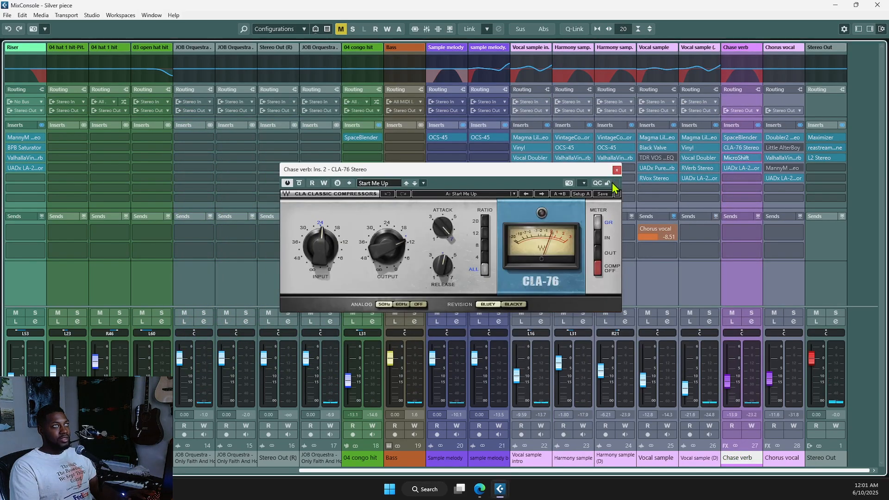
{"action": "left_click", "coordinate": [619, 168]}
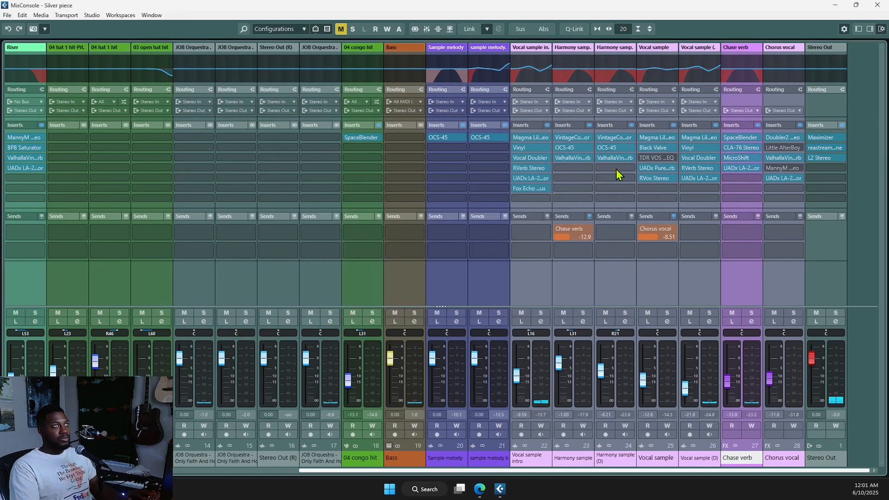
{"action": "left_click", "coordinate": [741, 166]}
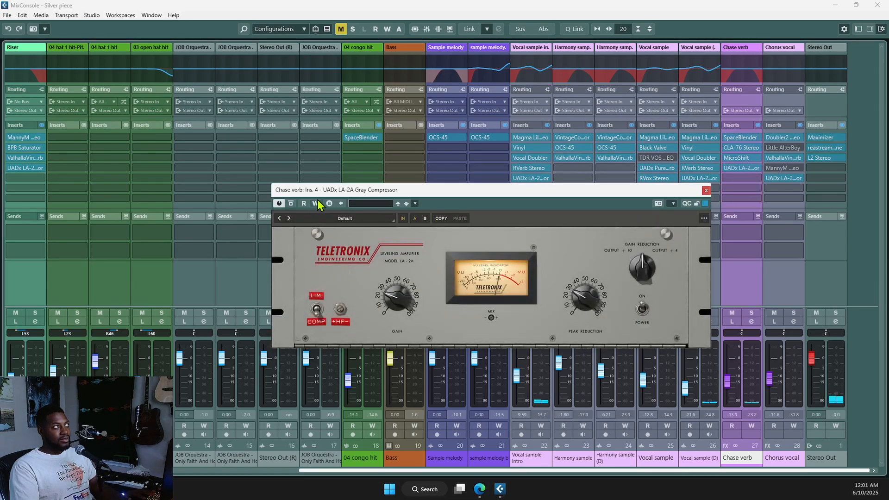
{"action": "left_click", "coordinate": [705, 191]}
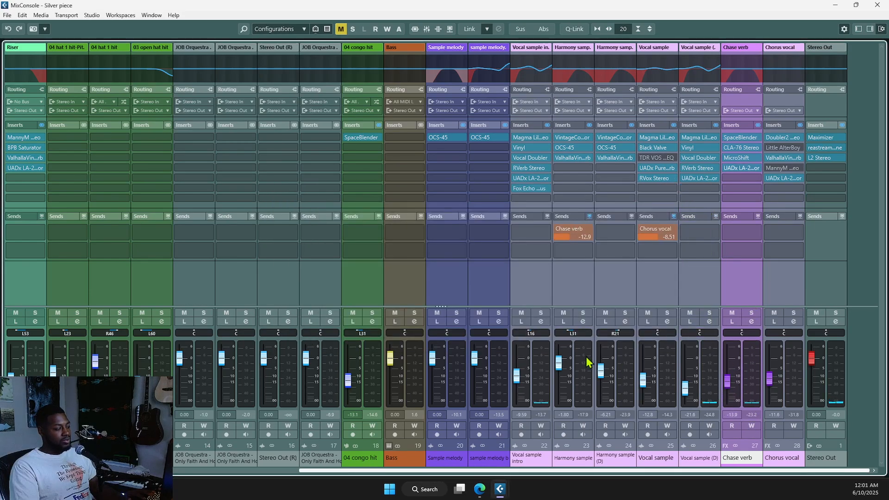
Step: Return to the arrangement, audition the soloed Harmony sample (D) track, and show its settings
{"action": "key", "text": "F3"}
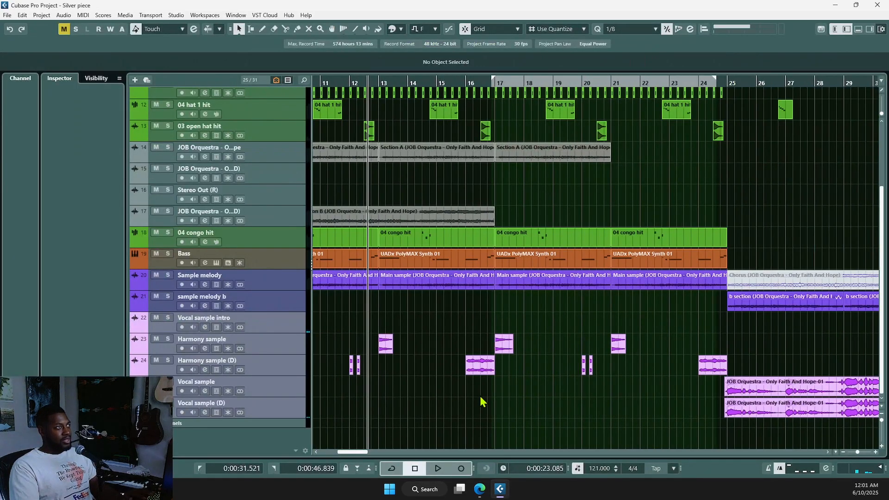
{"action": "scroll", "coordinate": [568, 221], "scroll_direction": "down", "scroll_amount": 2}
{"action": "scroll", "coordinate": [421, 212], "scroll_direction": "left", "scroll_amount": 2}
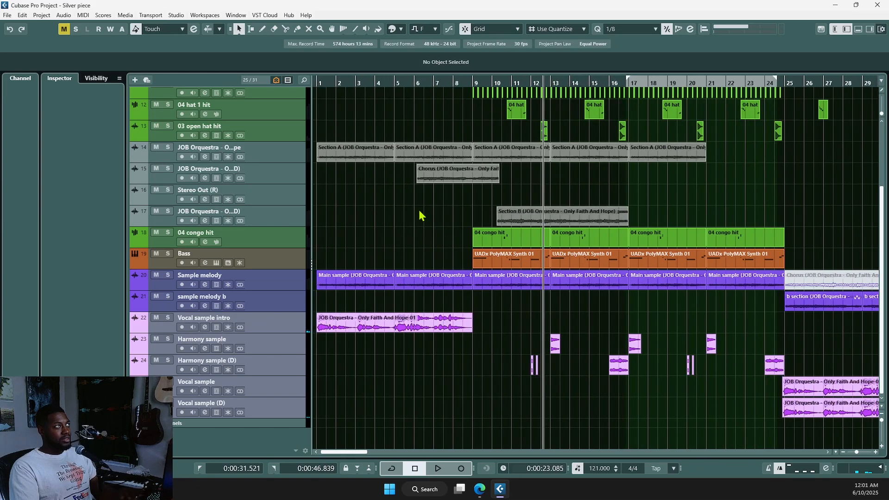
{"action": "key", "text": "space"}
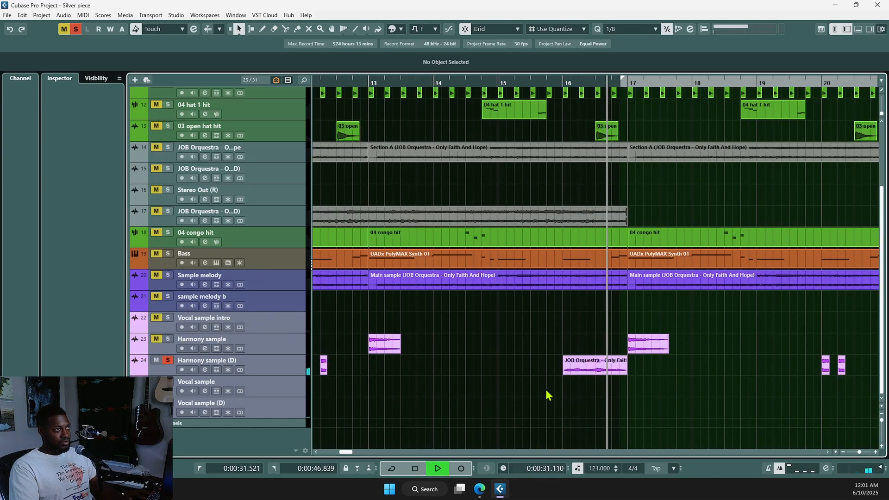
{"action": "key", "text": "space"}
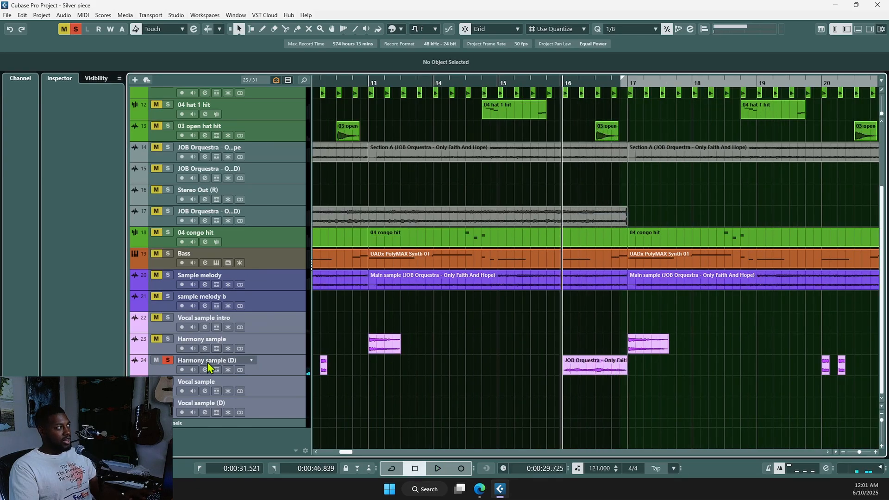
{"action": "left_click", "coordinate": [268, 372]}
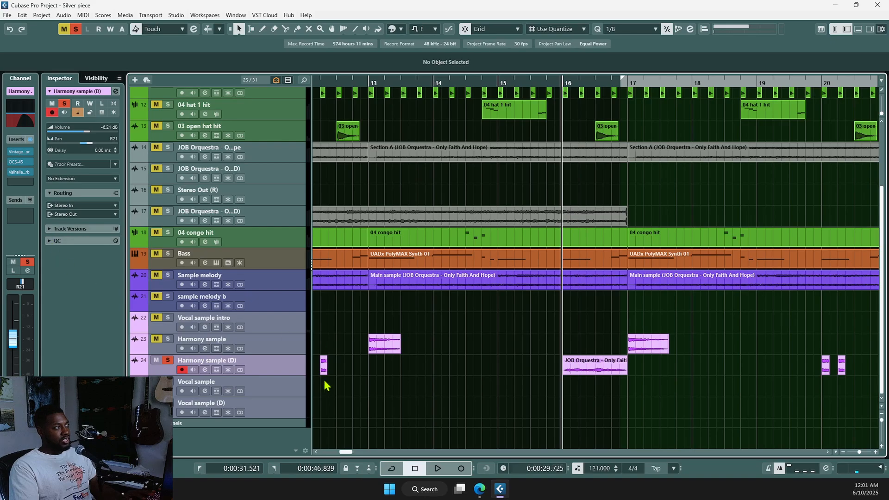
Step: Set the playhead to bar 12 and audition the passage from there twice
{"action": "scroll", "coordinate": [528, 382], "scroll_direction": "left", "scroll_amount": 5}
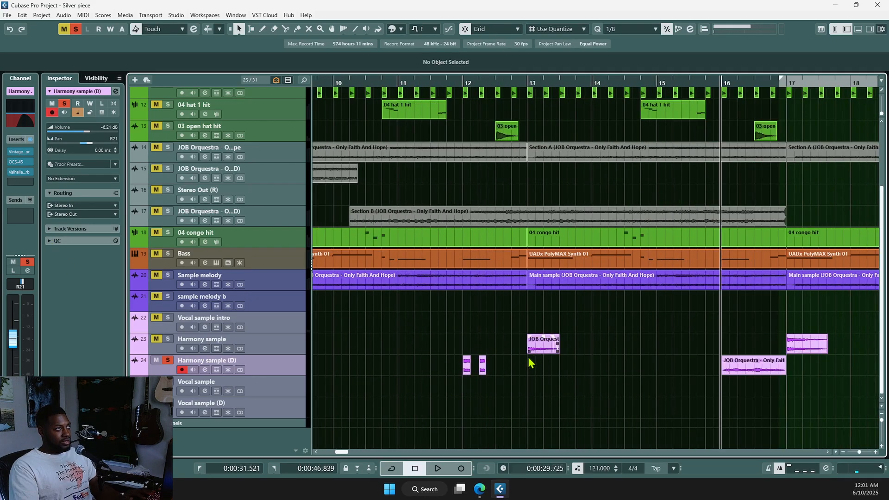
{"action": "left_click", "coordinate": [527, 360]}
{"action": "scroll", "coordinate": [463, 399], "scroll_direction": "up", "scroll_amount": 3}
{"action": "left_click", "coordinate": [453, 386]}
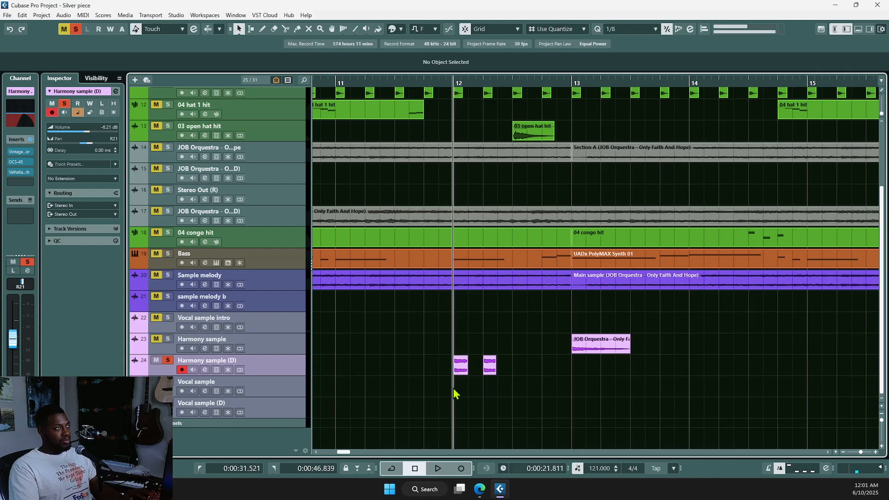
{"action": "key", "text": "space"}
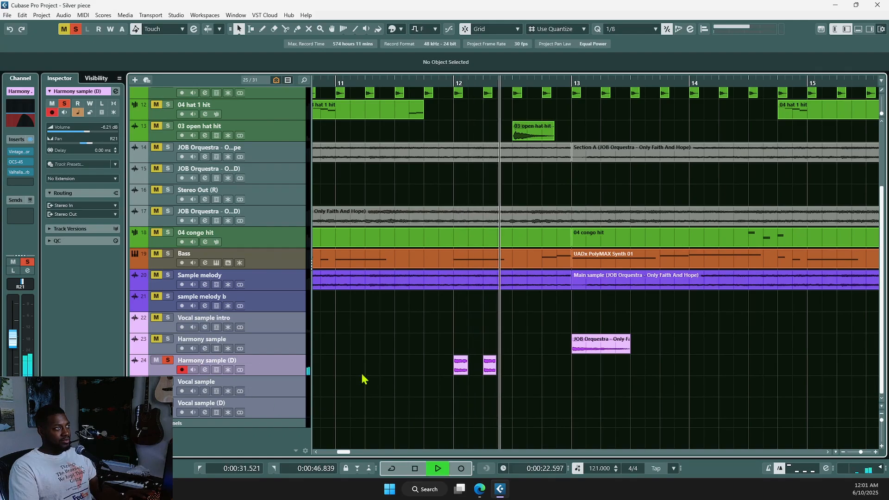
{"action": "key", "text": "space"}
{"action": "scroll", "coordinate": [446, 387], "scroll_direction": "down", "scroll_amount": 3}
{"action": "scroll", "coordinate": [445, 387], "scroll_direction": "up", "scroll_amount": 2}
{"action": "scroll", "coordinate": [446, 383], "scroll_direction": "up", "scroll_amount": 3}
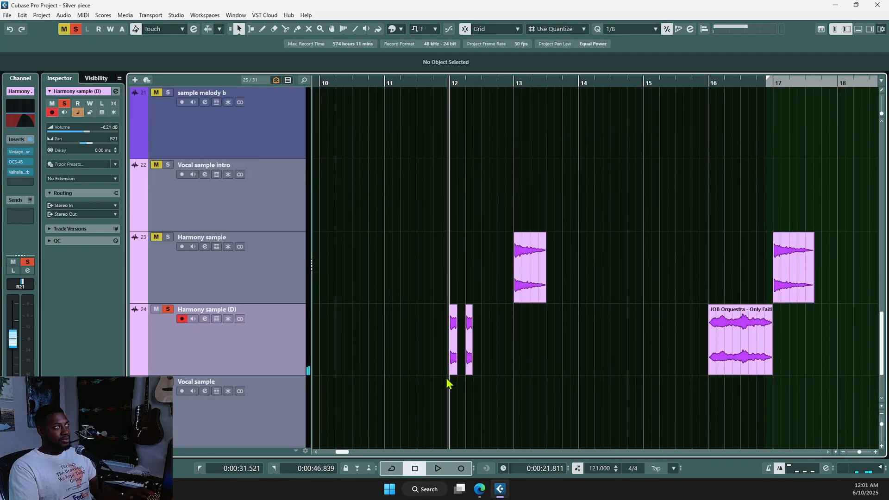
{"action": "scroll", "coordinate": [448, 382], "scroll_direction": "down", "scroll_amount": 7}
{"action": "scroll", "coordinate": [449, 248], "scroll_direction": "up", "scroll_amount": 3}
{"action": "scroll", "coordinate": [463, 222], "scroll_direction": "up", "scroll_amount": 4}
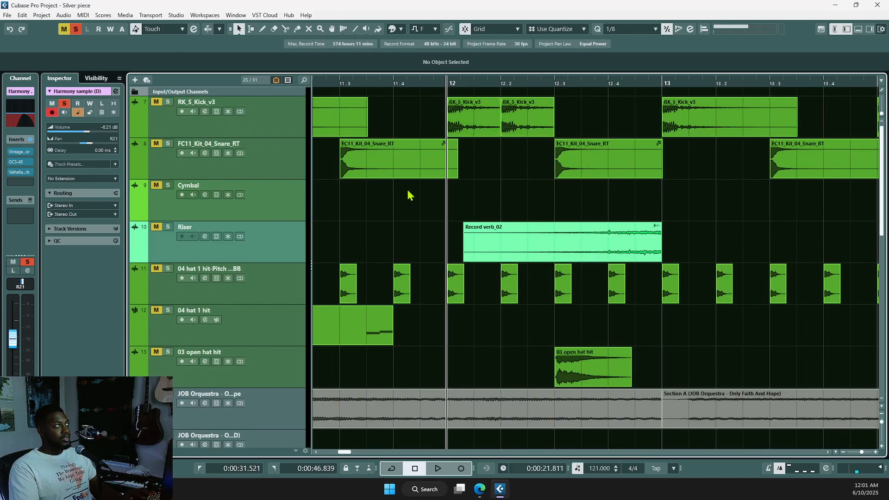
{"action": "scroll", "coordinate": [409, 195], "scroll_direction": "down", "scroll_amount": 1}
{"action": "key", "text": "space"}
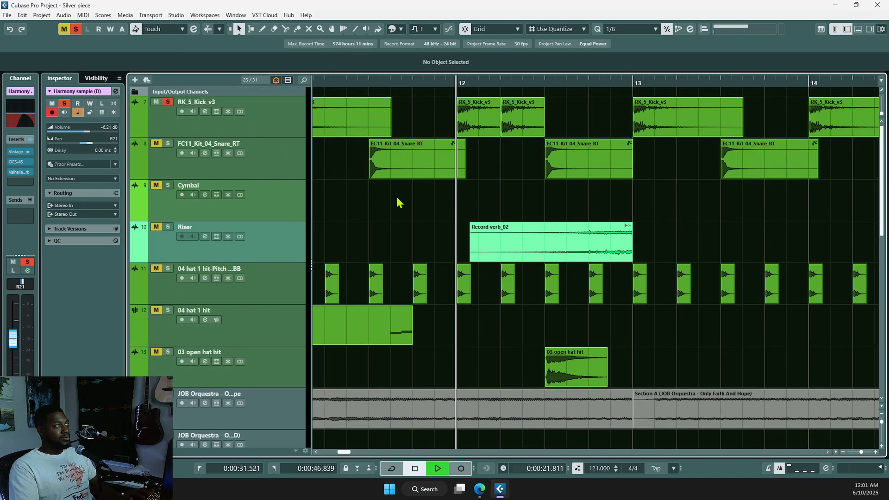
{"action": "key", "text": "space"}
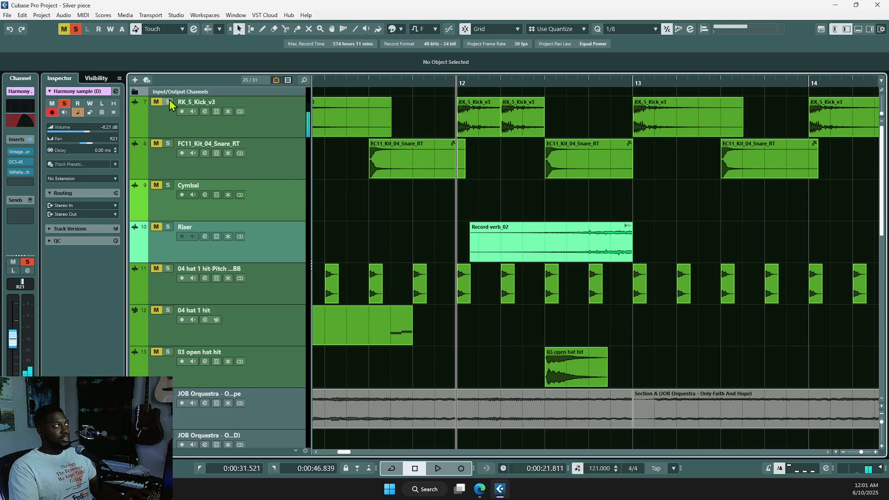
Step: Return to the project start, solo the Vocal sample intro track, and play it from the beginning
{"action": "scroll", "coordinate": [430, 234], "scroll_direction": "down", "scroll_amount": 10}
{"action": "scroll", "coordinate": [491, 320], "scroll_direction": "down", "scroll_amount": 2}
{"action": "scroll", "coordinate": [496, 324], "scroll_direction": "down", "scroll_amount": 6}
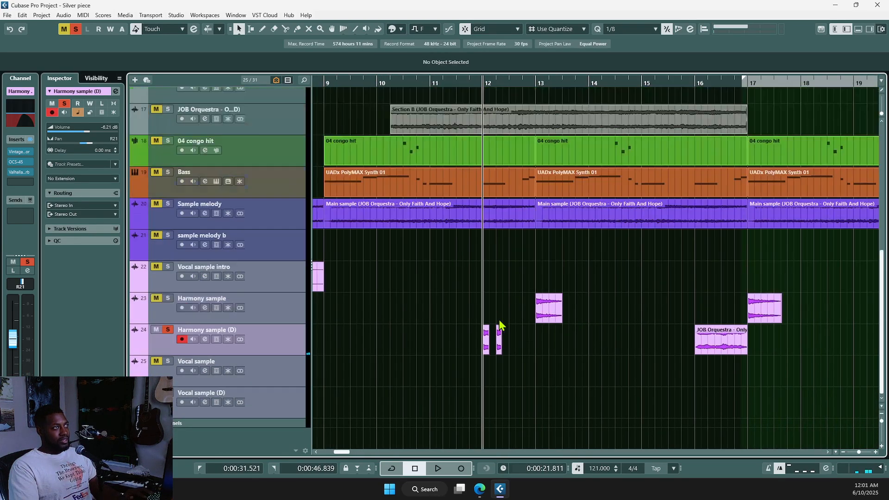
{"action": "scroll", "coordinate": [507, 352], "scroll_direction": "down", "scroll_amount": 5}
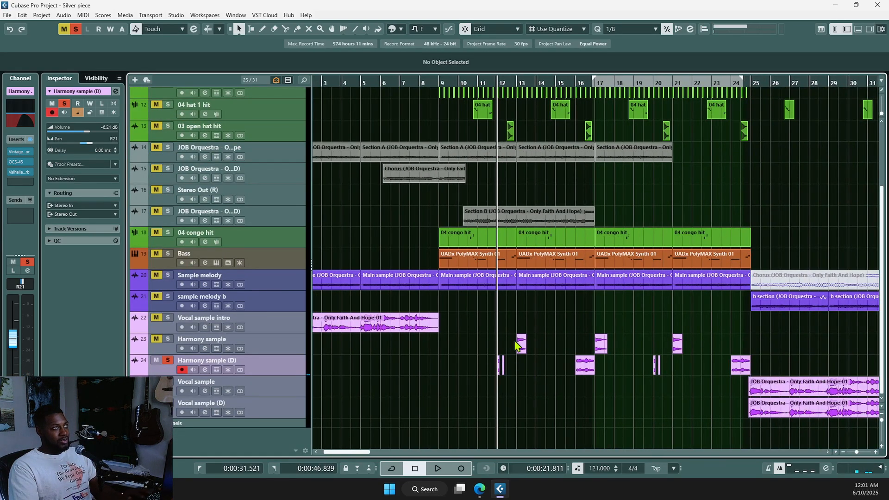
{"action": "scroll", "coordinate": [616, 340], "scroll_direction": "right", "scroll_amount": 3}
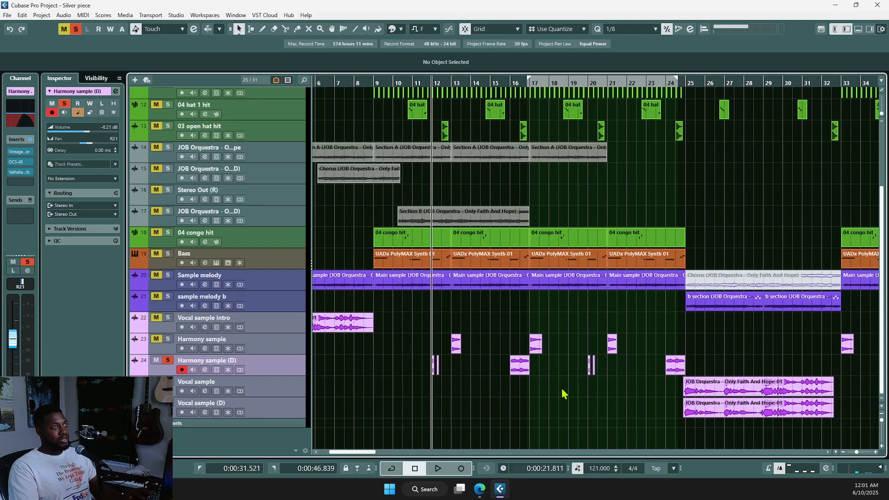
{"action": "scroll", "coordinate": [482, 371], "scroll_direction": "down", "scroll_amount": 2}
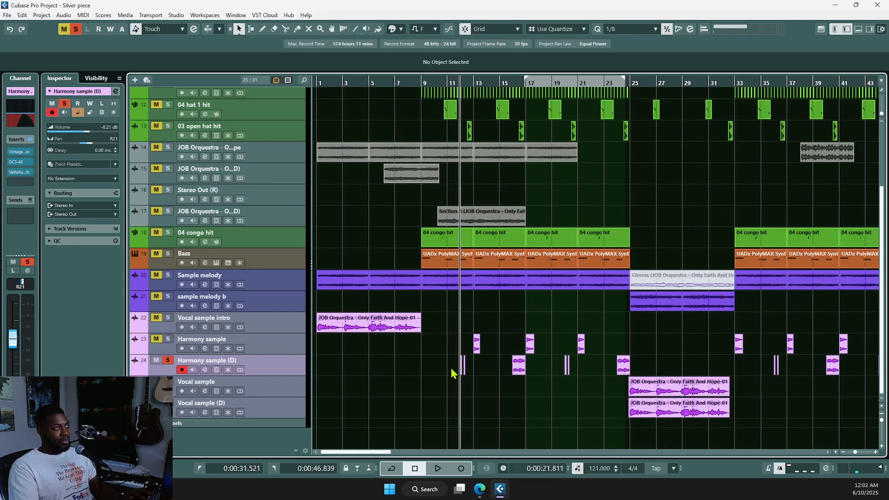
{"action": "scroll", "coordinate": [452, 368], "scroll_direction": "down", "scroll_amount": 3}
{"action": "scroll", "coordinate": [601, 375], "scroll_direction": "down", "scroll_amount": 2}
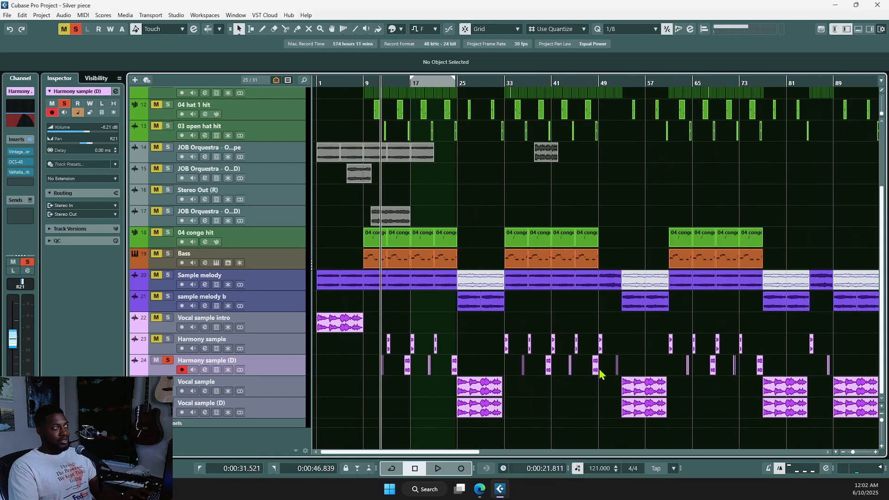
{"action": "key", "text": "Home"}
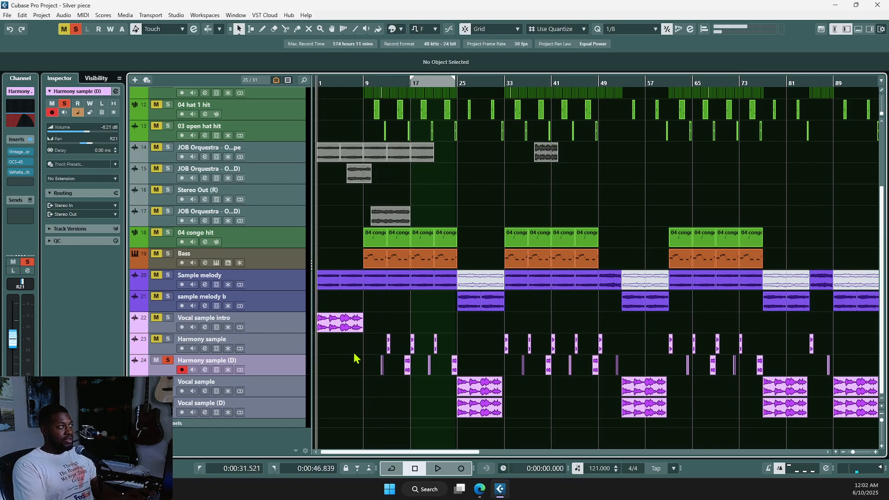
{"action": "scroll", "coordinate": [355, 359], "scroll_direction": "up", "scroll_amount": 2}
{"action": "scroll", "coordinate": [349, 283], "scroll_direction": "left", "scroll_amount": 2}
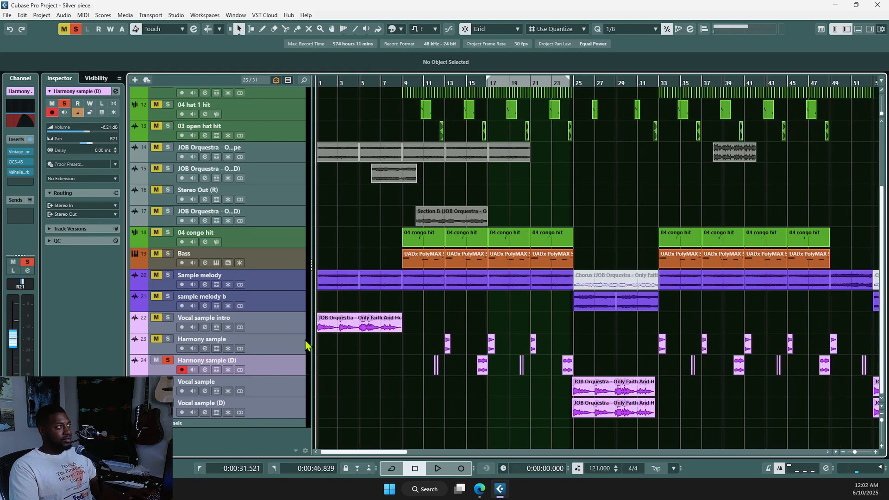
{"action": "left_click", "coordinate": [168, 319]}
{"action": "key", "text": "space"}
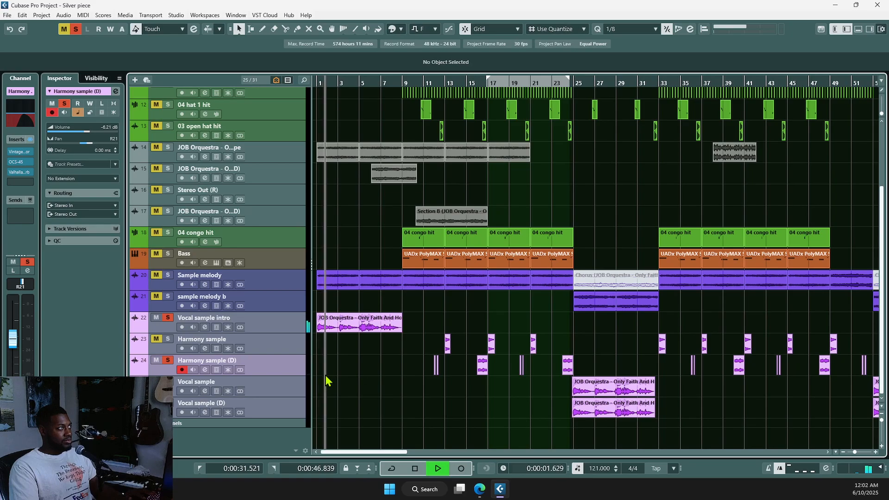
{"action": "key", "text": "space"}
{"action": "right_click", "coordinate": [253, 324]}
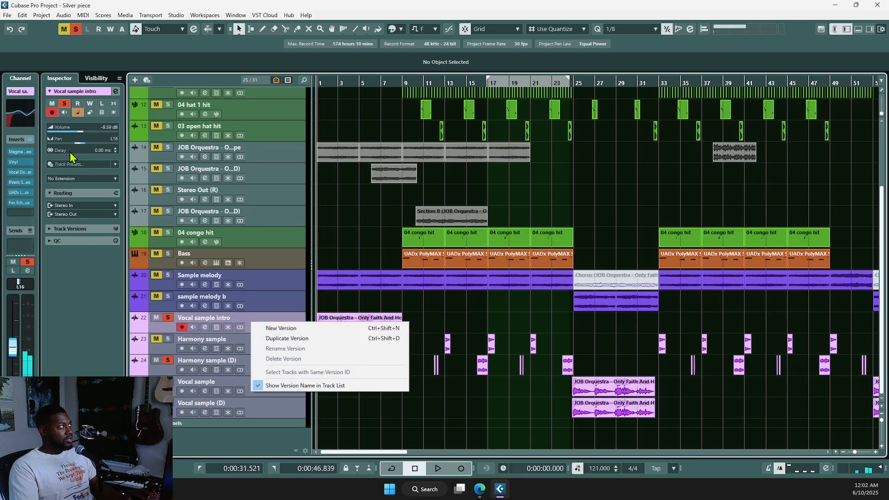
Step: Dismiss the track version menu, adjust zoom, and inspect the track's EQ curve
{"action": "left_click", "coordinate": [98, 323]}
{"action": "key", "text": "g"}
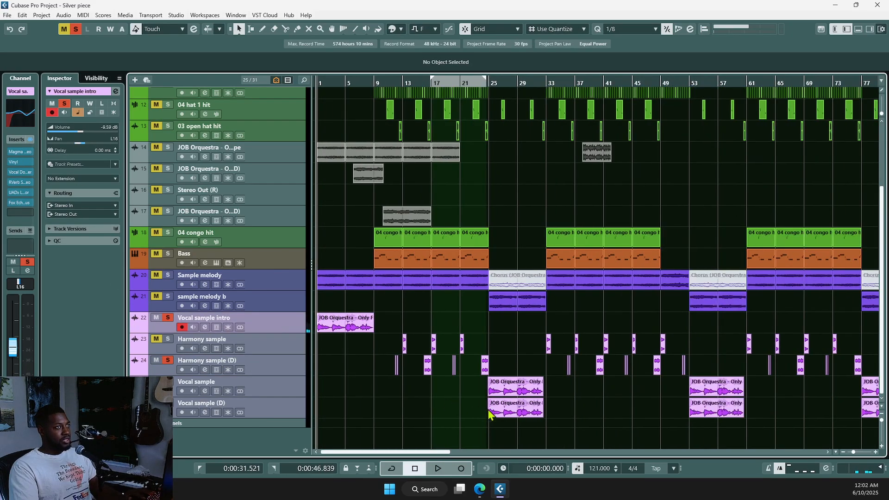
{"action": "key", "text": "h"}
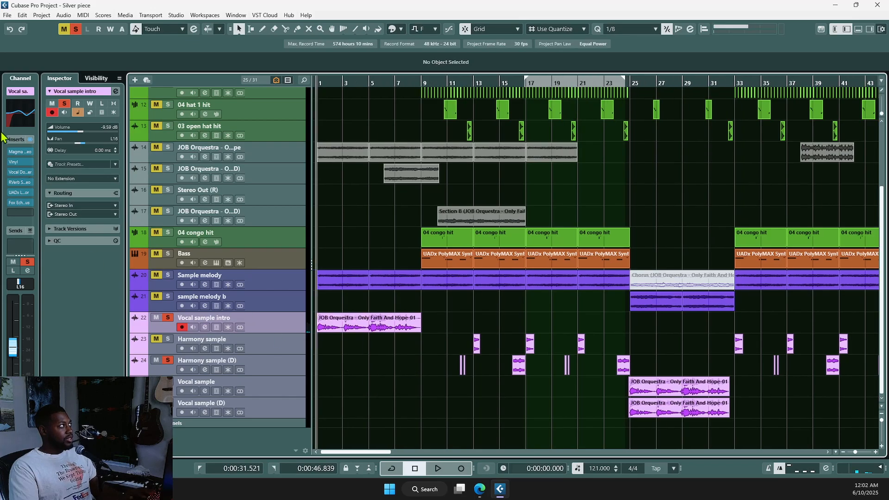
{"action": "left_click", "coordinate": [19, 121]}
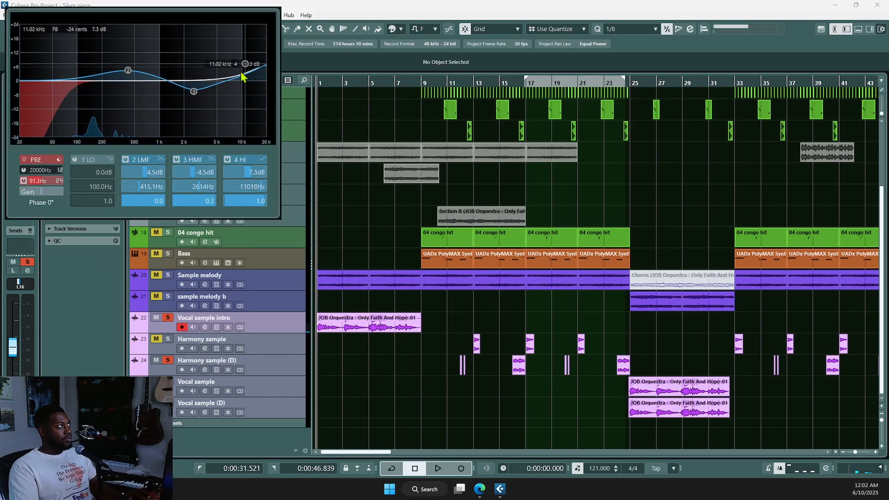
{"action": "left_click", "coordinate": [47, 271]}
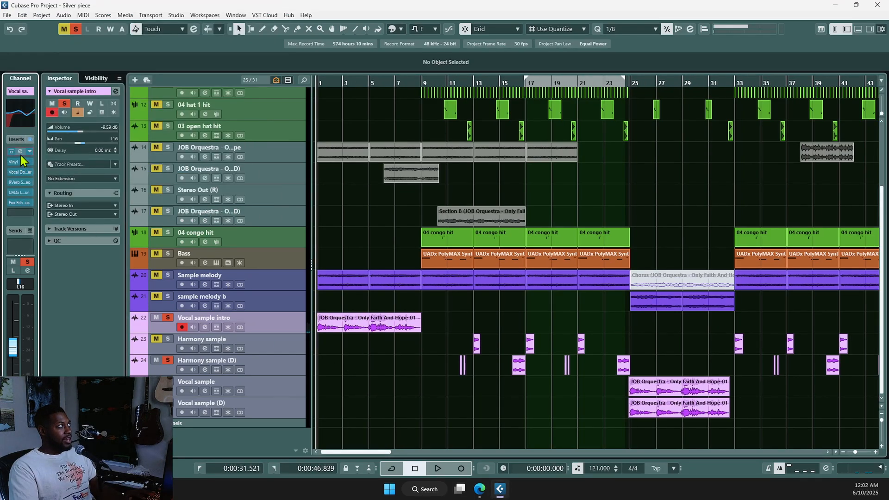
Step: Review the Magma Lil Tube, Vinyl, RVerb Stereo and Vocal Doubler inserts on the Vocal sample intro track
{"action": "left_click", "coordinate": [20, 153]}
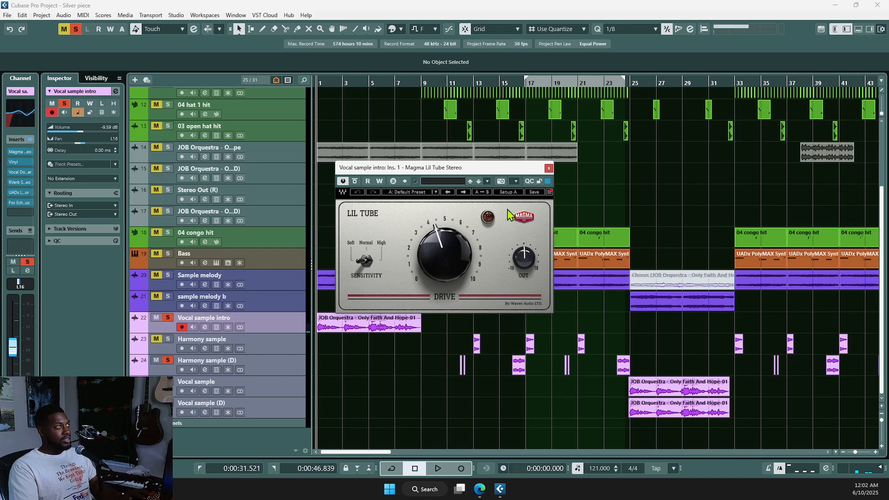
{"action": "left_click", "coordinate": [548, 168]}
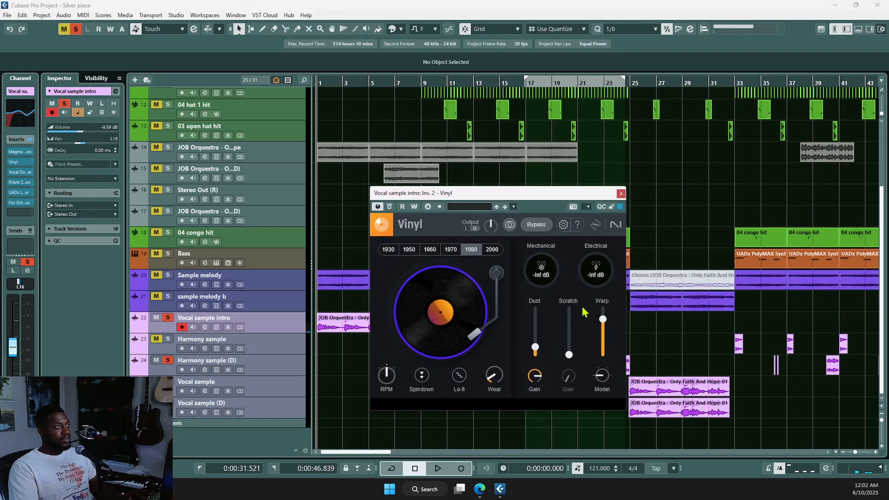
{"action": "left_click", "coordinate": [621, 193]}
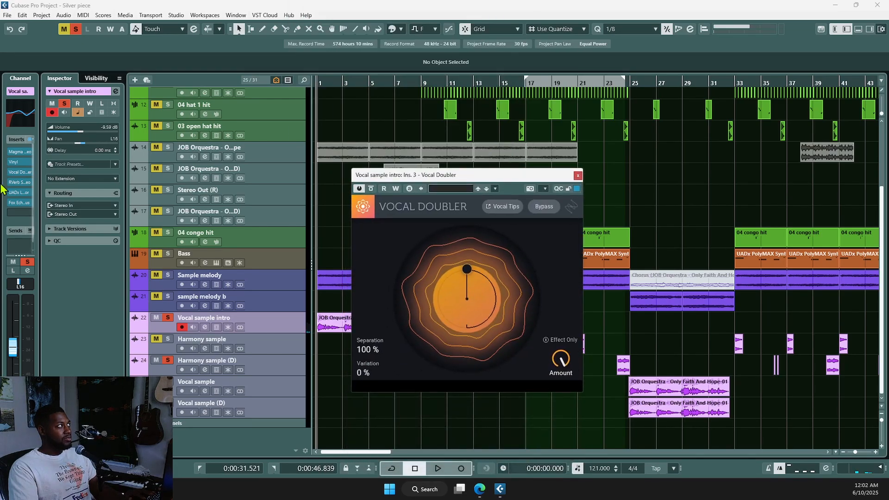
{"action": "left_click", "coordinate": [20, 182]}
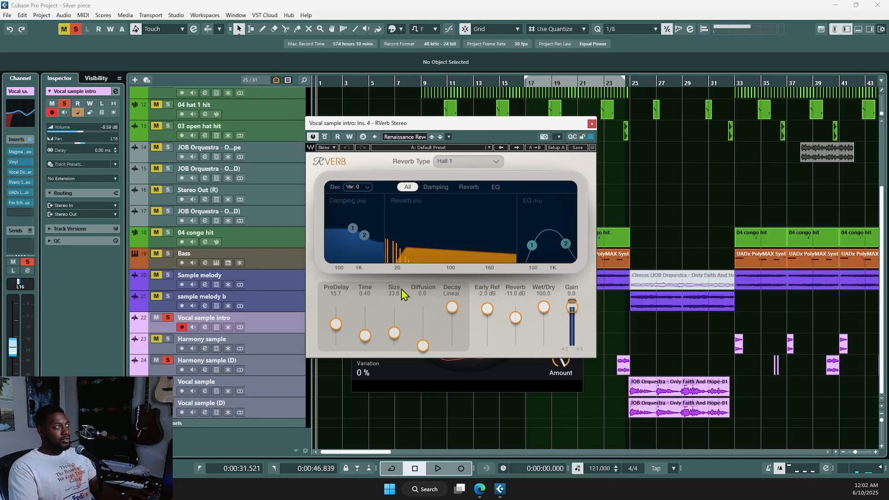
{"action": "left_click", "coordinate": [592, 124]}
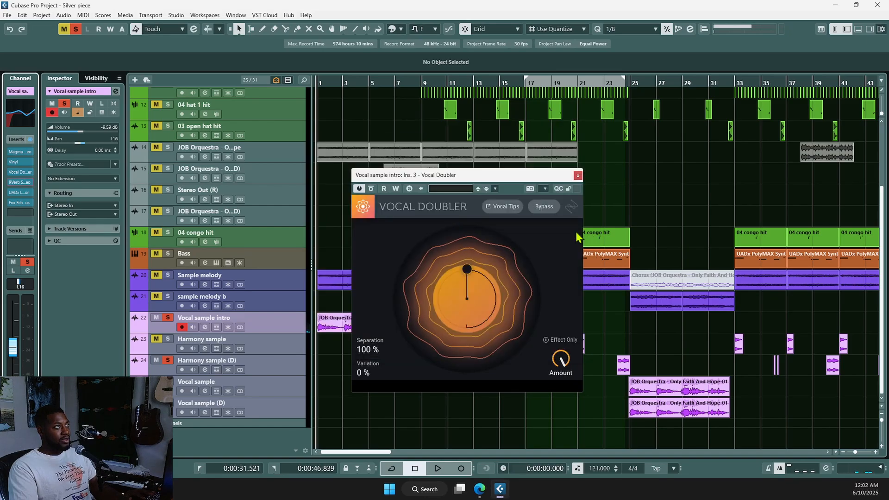
{"action": "left_click", "coordinate": [578, 176]}
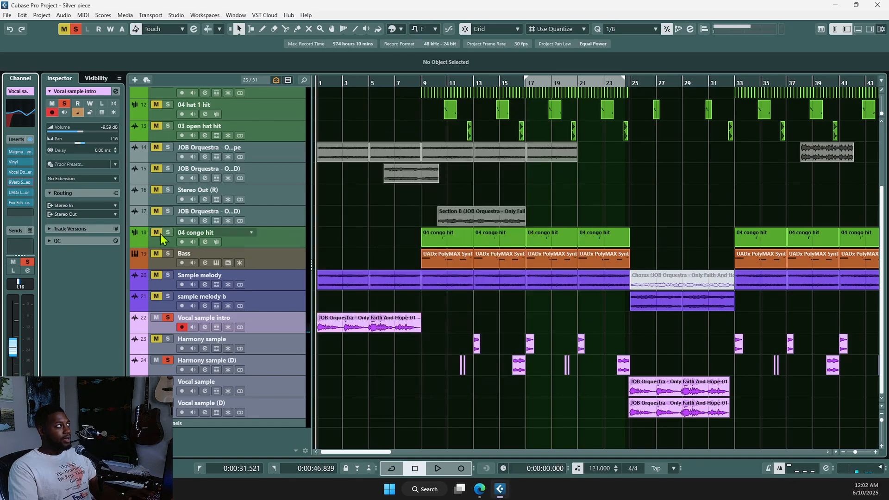
Step: Open the LA-2A and Fox Echo Chorus inserts, tweak a Fox Echo Chorus setting, and close both
{"action": "left_click", "coordinate": [20, 194]}
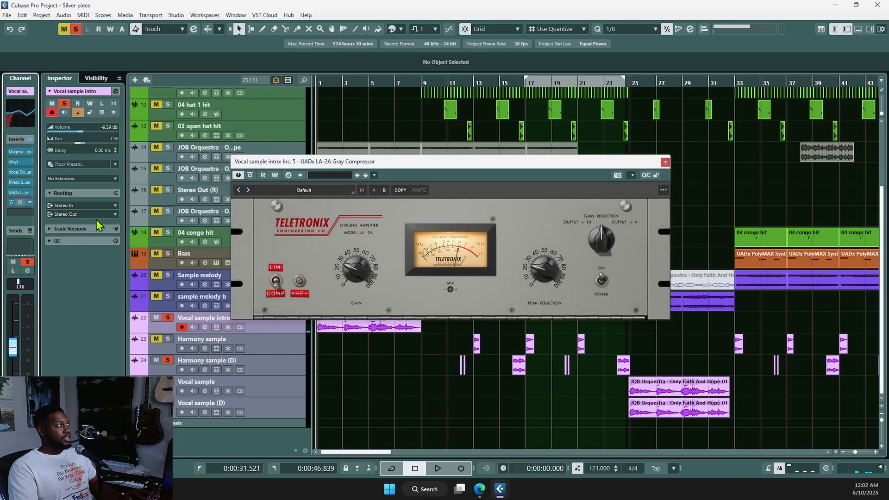
{"action": "left_click", "coordinate": [21, 203]}
{"action": "left_click", "coordinate": [354, 196]}
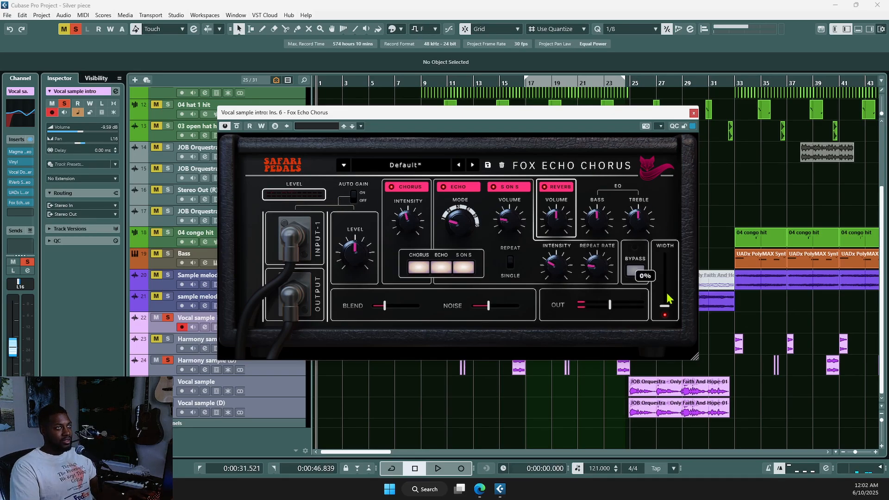
{"action": "left_click", "coordinate": [694, 113]}
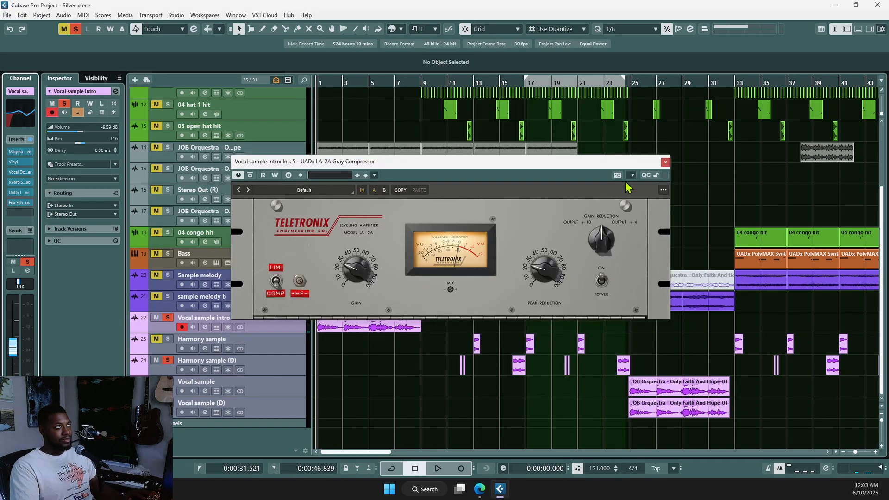
{"action": "left_click", "coordinate": [666, 162]}
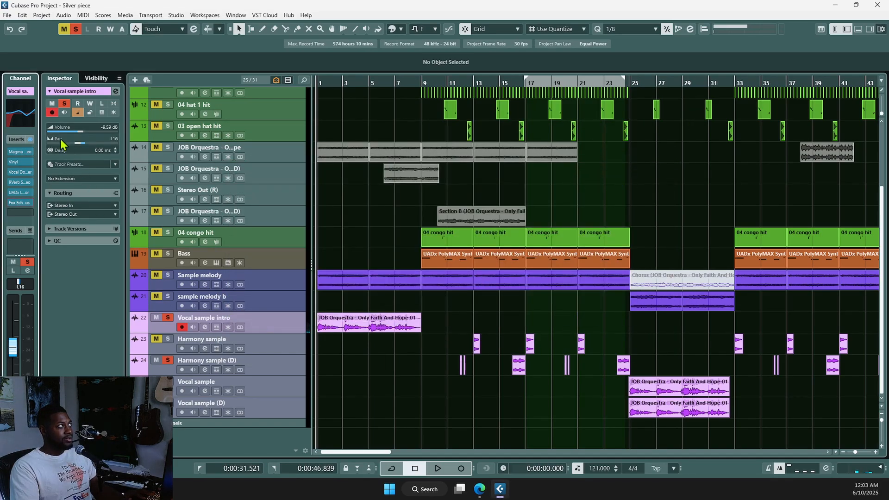
Step: Play from the start with the track's inserts re-enabled, then zoom out and select the Vocal sample track near bar 28
{"action": "key", "text": "space"}
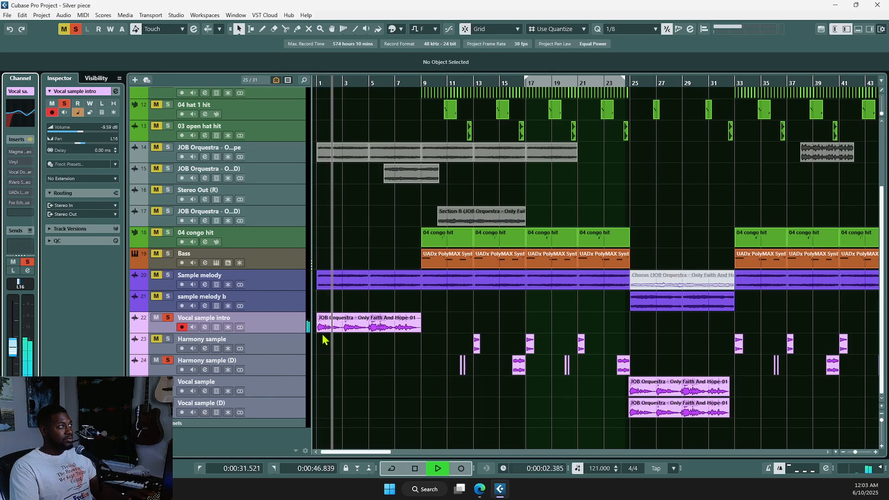
{"action": "left_click", "coordinate": [356, 326]}
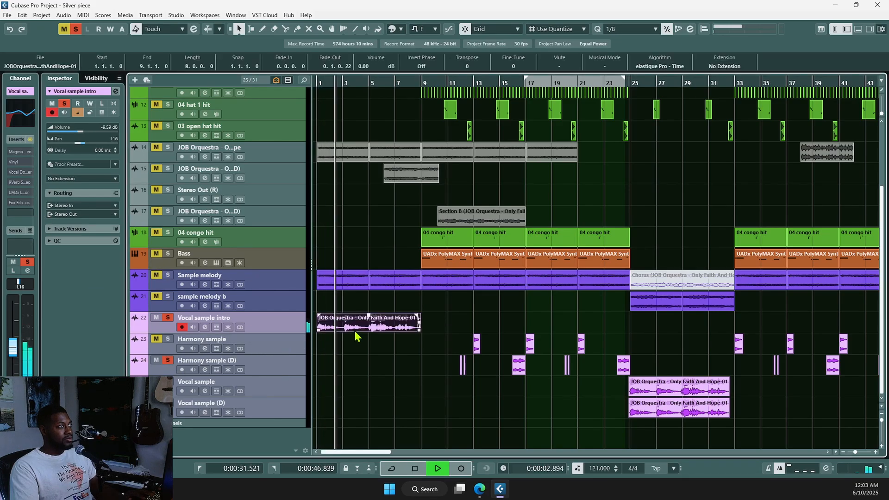
{"action": "key", "text": "KP_Decimal"}
{"action": "left_click", "coordinate": [30, 140]}
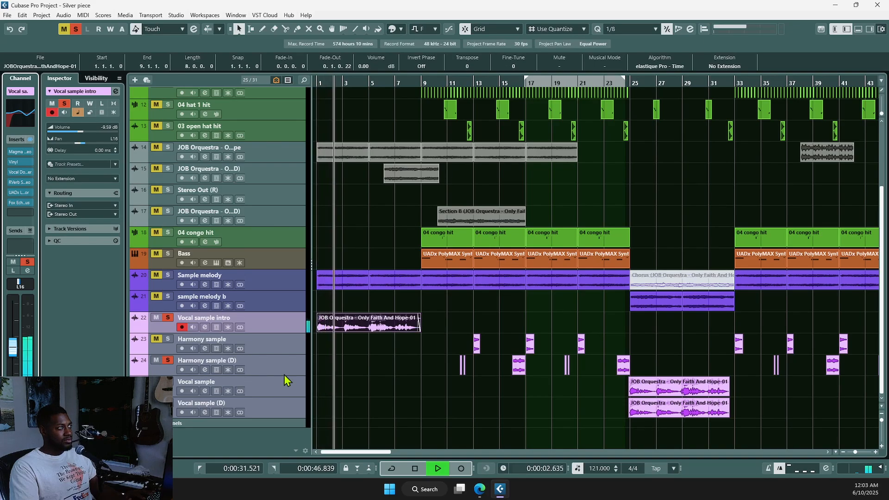
{"action": "key", "text": "space"}
{"action": "key", "text": "g"}
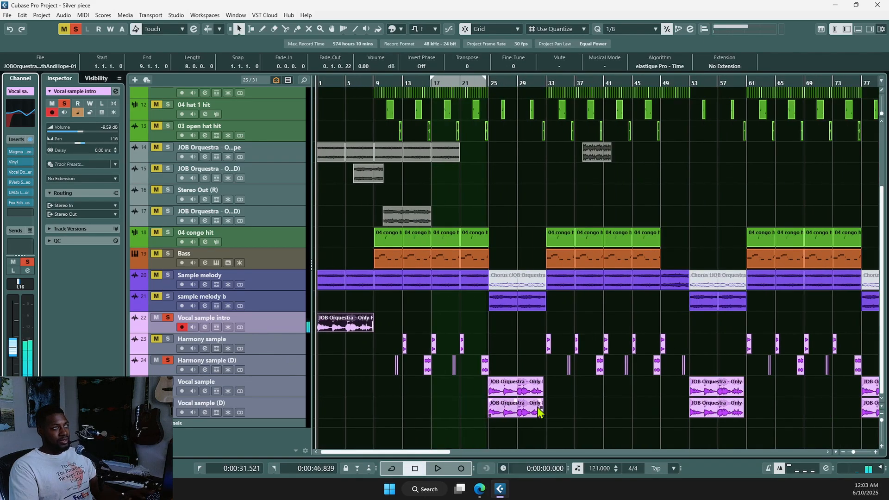
{"action": "left_click", "coordinate": [509, 365]}
{"action": "left_click", "coordinate": [277, 395]}
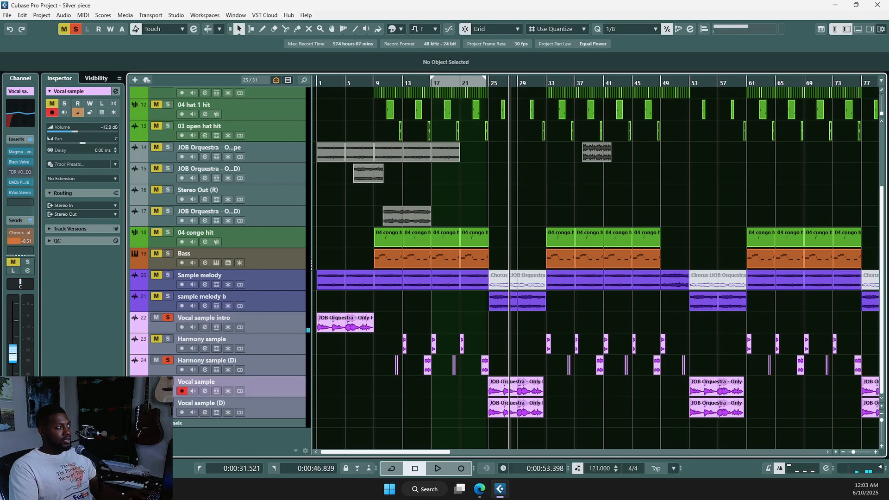
{"action": "key", "text": "shift+h"}
{"action": "key", "text": "shift+h"}
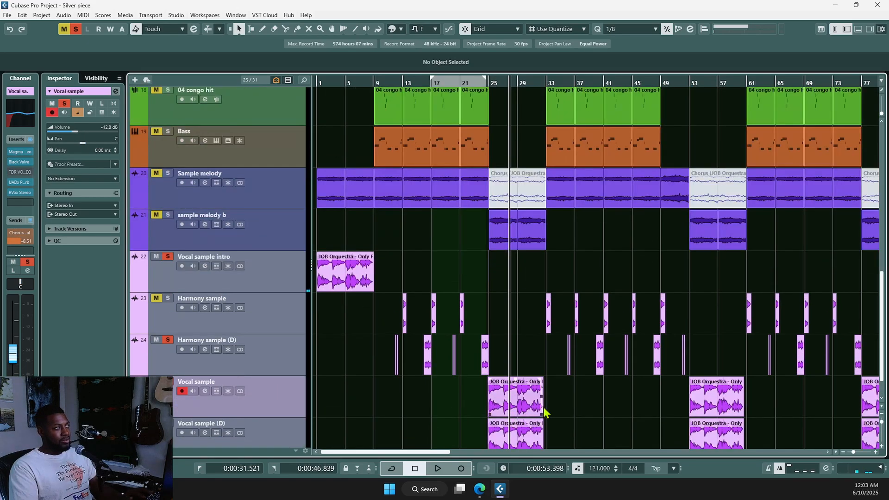
{"action": "scroll", "coordinate": [542, 407], "scroll_direction": "up", "scroll_amount": 4}
{"action": "scroll", "coordinate": [401, 380], "scroll_direction": "down", "scroll_amount": 1}
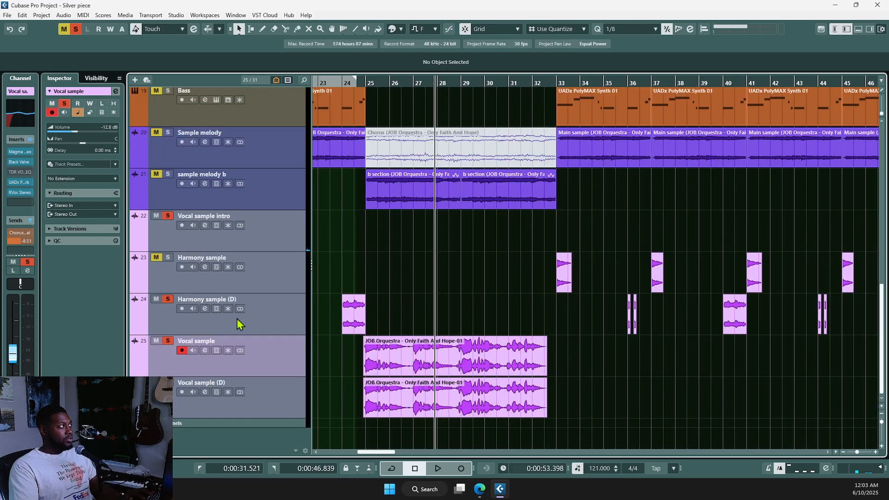
{"action": "left_click", "coordinate": [21, 152]}
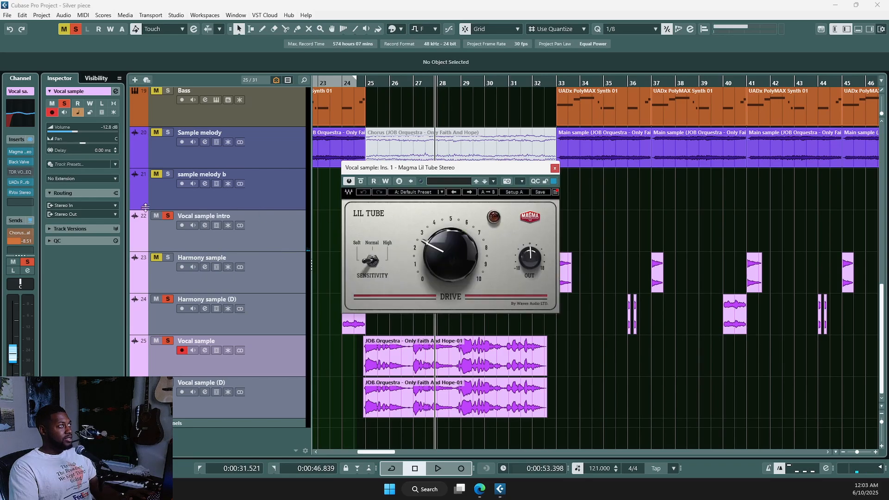
{"action": "left_click", "coordinate": [20, 162]}
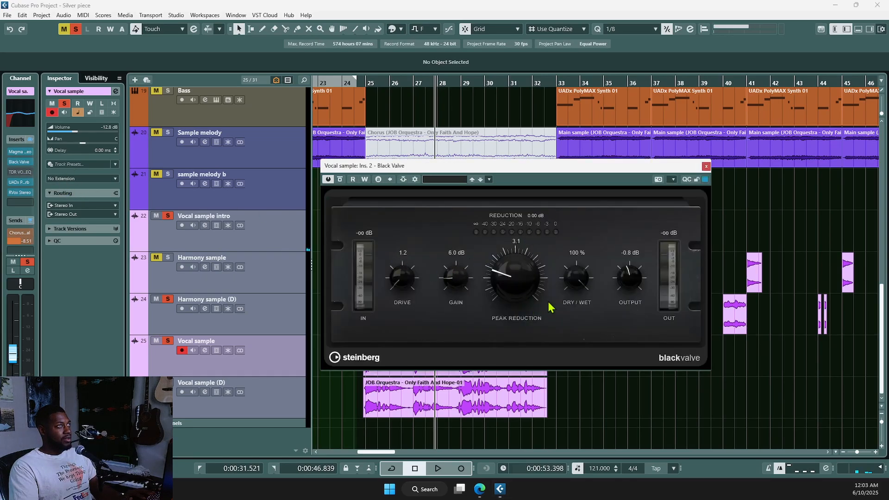
{"action": "left_click", "coordinate": [706, 166]}
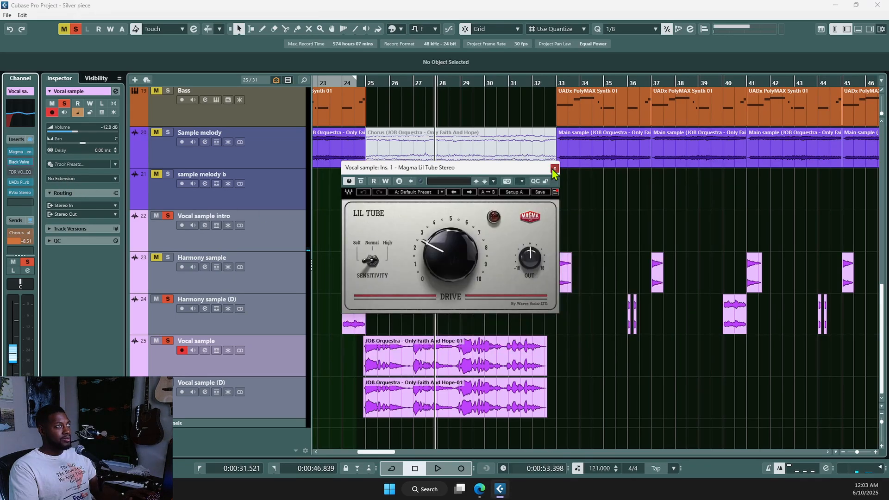
{"action": "left_click", "coordinate": [554, 168]}
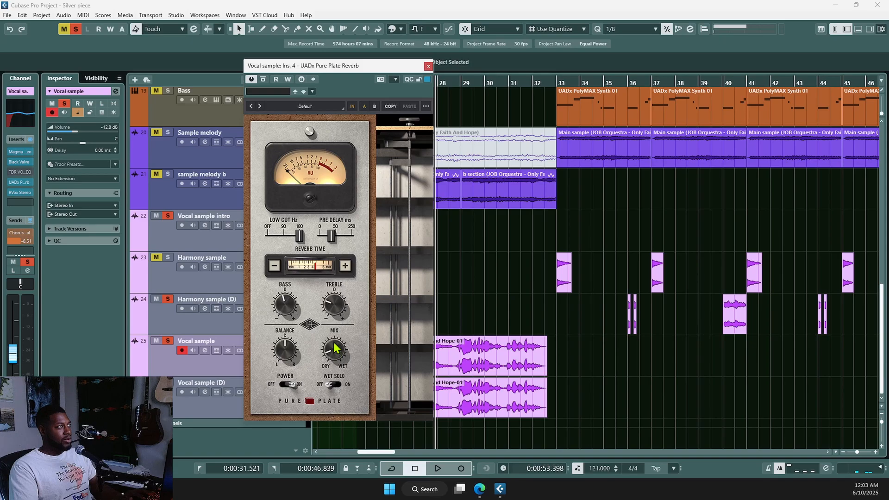
{"action": "left_click", "coordinate": [428, 67]}
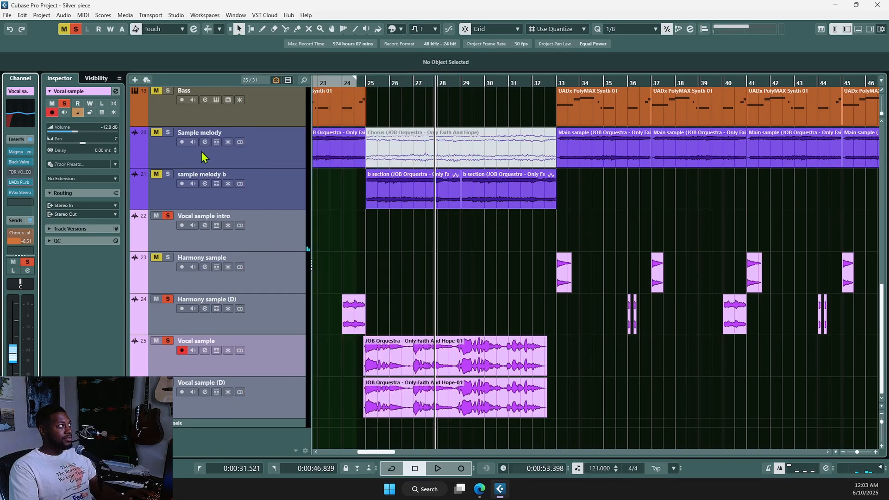
{"action": "left_click", "coordinate": [21, 192]}
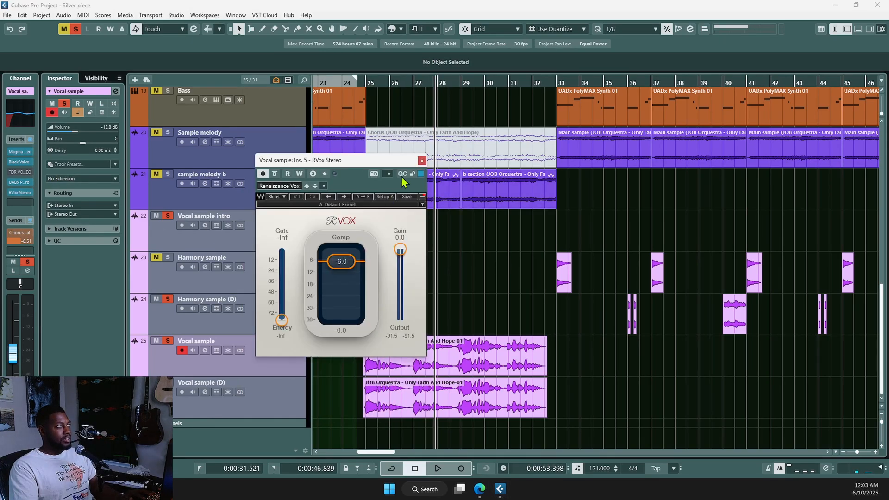
{"action": "left_click", "coordinate": [422, 161]}
{"action": "left_click", "coordinate": [395, 373]}
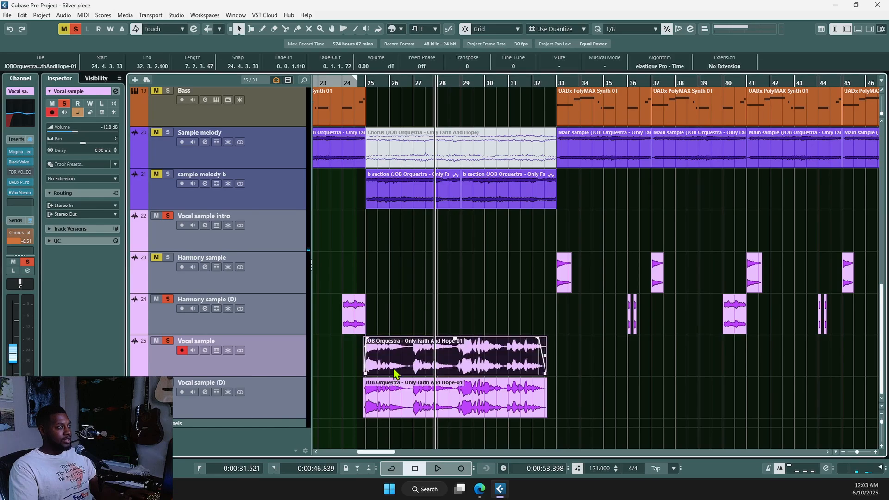
{"action": "key", "text": "alt+space"}
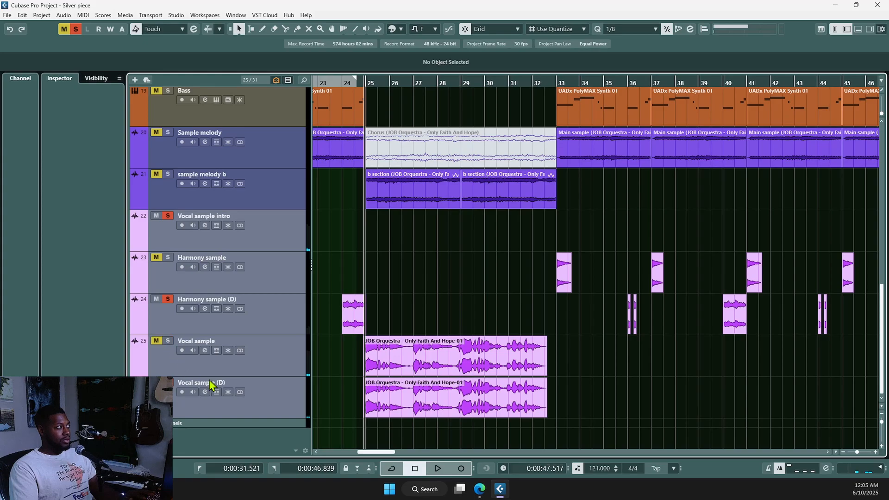
Step: Audition and select the Vocal sample (D) clip and track around bar 25
{"action": "key", "text": "space"}
{"action": "left_click", "coordinate": [378, 397]}
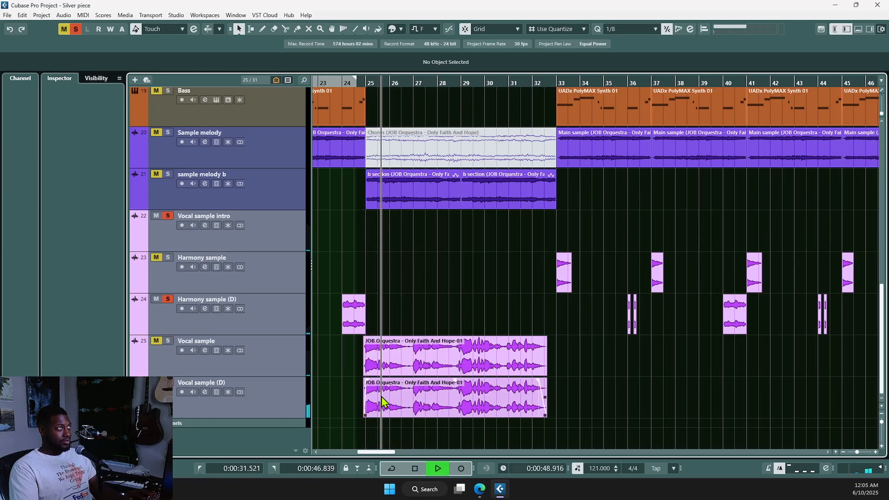
{"action": "key", "text": "space"}
{"action": "left_click", "coordinate": [420, 397]}
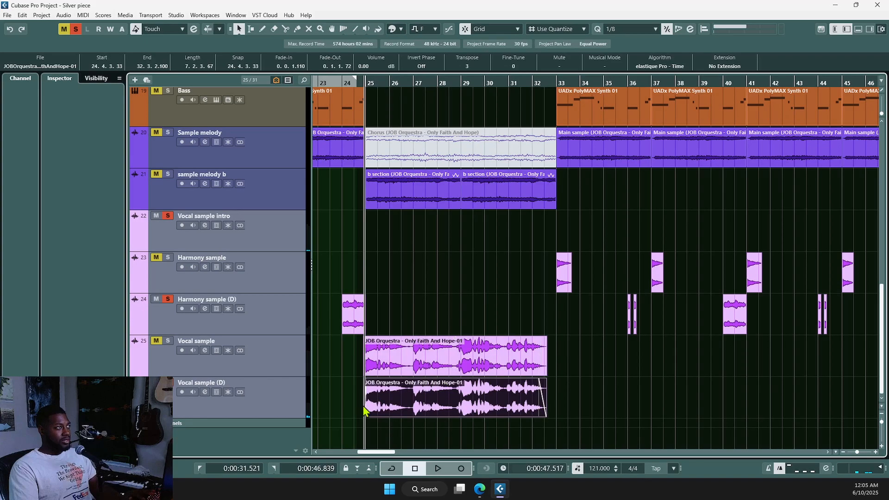
{"action": "left_click", "coordinate": [257, 399]}
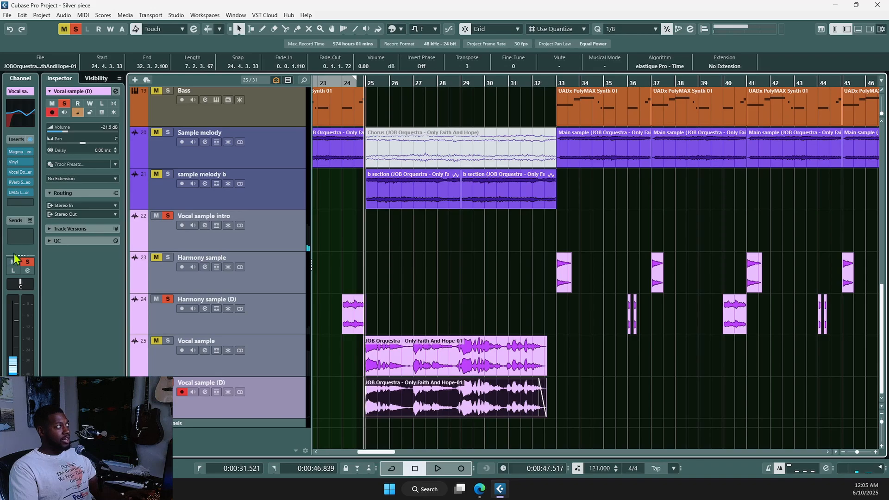
Step: Turn off soloing on all tracks, stop playback, and return to the project start
{"action": "left_click", "coordinate": [295, 351]}
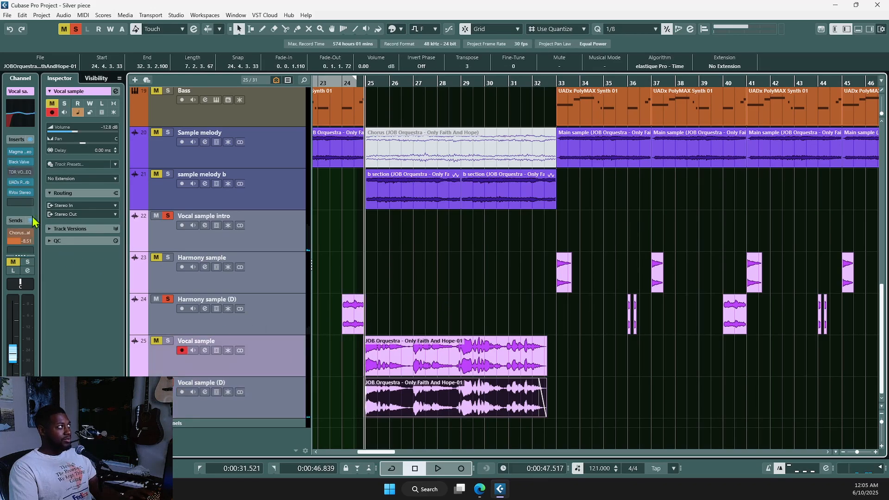
{"action": "scroll", "coordinate": [464, 368], "scroll_direction": "down", "scroll_amount": 3}
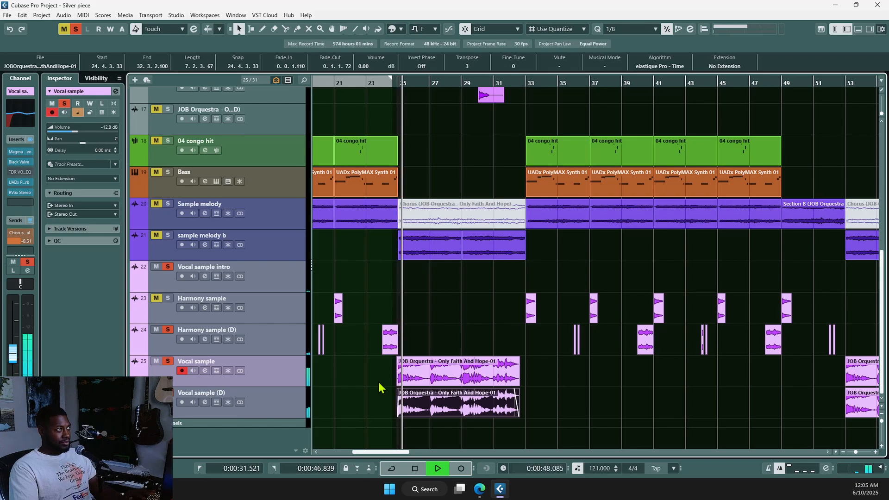
{"action": "left_click", "coordinate": [76, 30]}
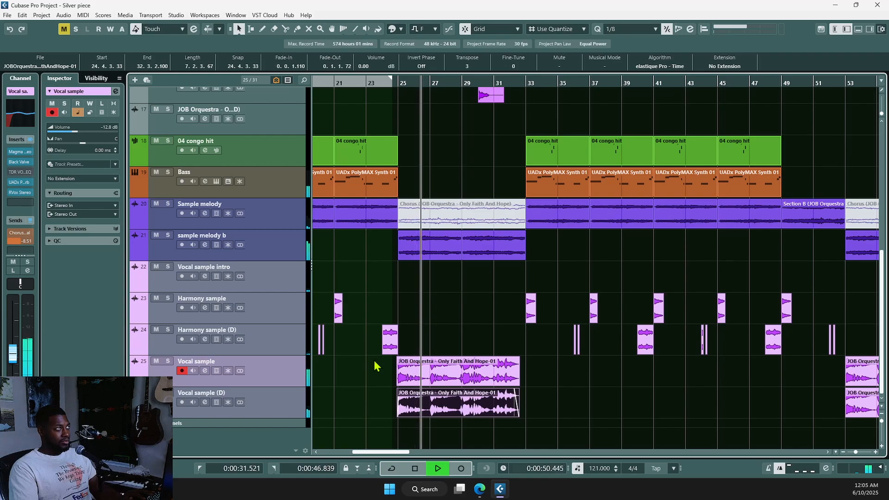
{"action": "scroll", "coordinate": [384, 369], "scroll_direction": "down", "scroll_amount": 1}
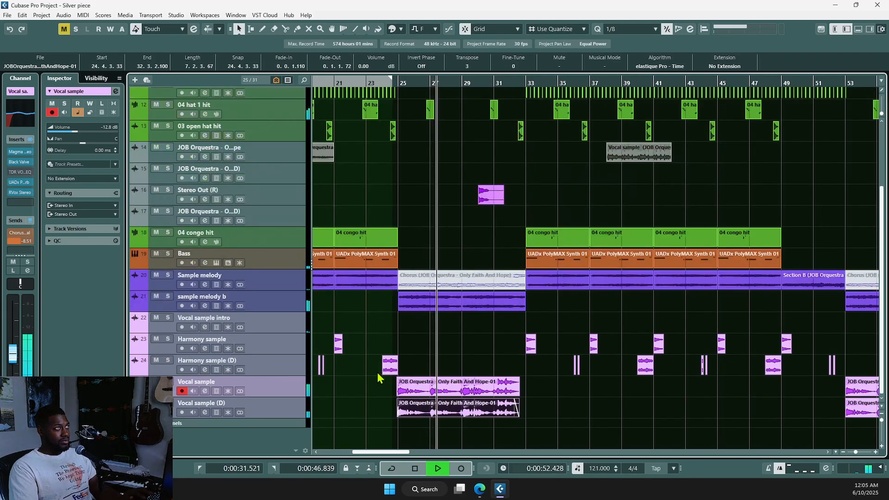
{"action": "scroll", "coordinate": [378, 378], "scroll_direction": "down", "scroll_amount": 1}
{"action": "scroll", "coordinate": [378, 379], "scroll_direction": "down", "scroll_amount": 2}
{"action": "scroll", "coordinate": [378, 383], "scroll_direction": "down", "scroll_amount": 3}
{"action": "key", "text": "space"}
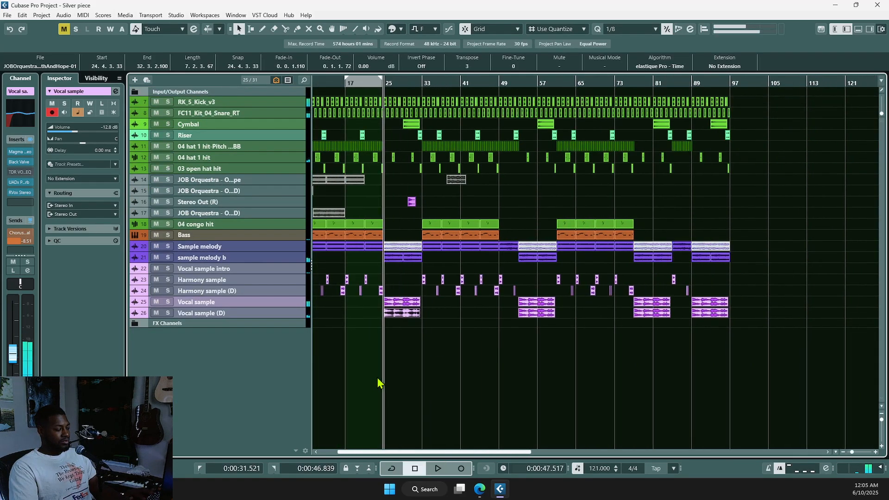
{"action": "scroll", "coordinate": [385, 379], "scroll_direction": "down", "scroll_amount": 2}
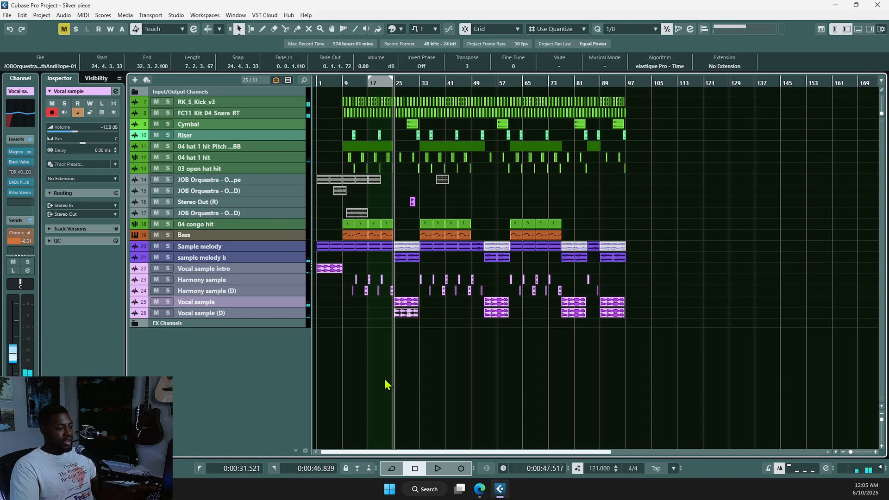
{"action": "key", "text": "Home"}
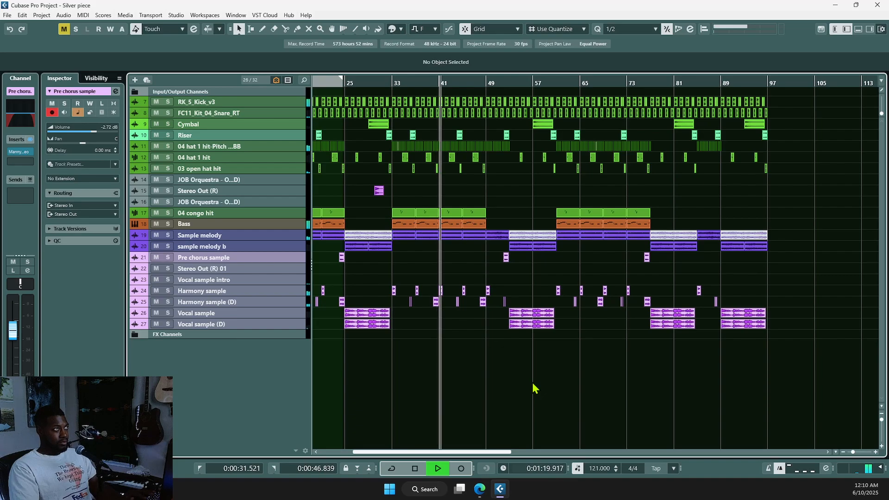
Step: Zoom in on the bar-52 Pre chorus sample clip and give it a 0.0.1.60 fade-in
{"action": "scroll", "coordinate": [532, 398], "scroll_direction": "up", "scroll_amount": 2}
{"action": "scroll", "coordinate": [533, 406], "scroll_direction": "up", "scroll_amount": 1}
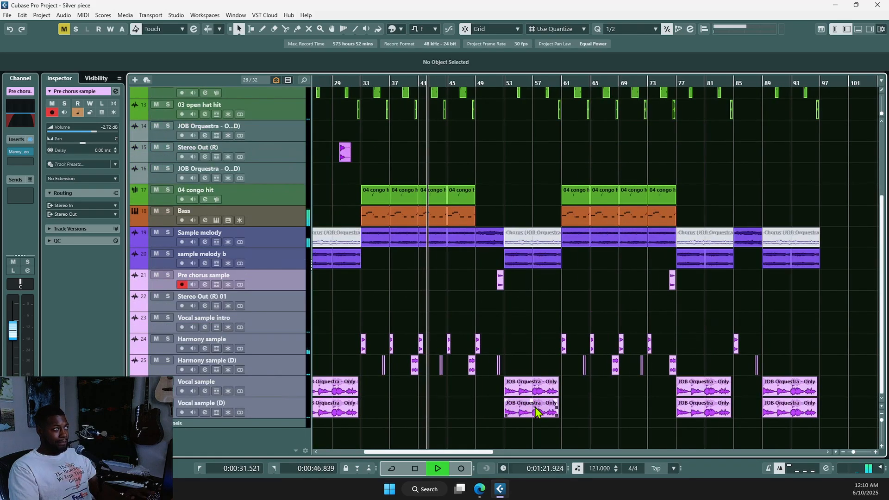
{"action": "scroll", "coordinate": [536, 412], "scroll_direction": "up", "scroll_amount": 1}
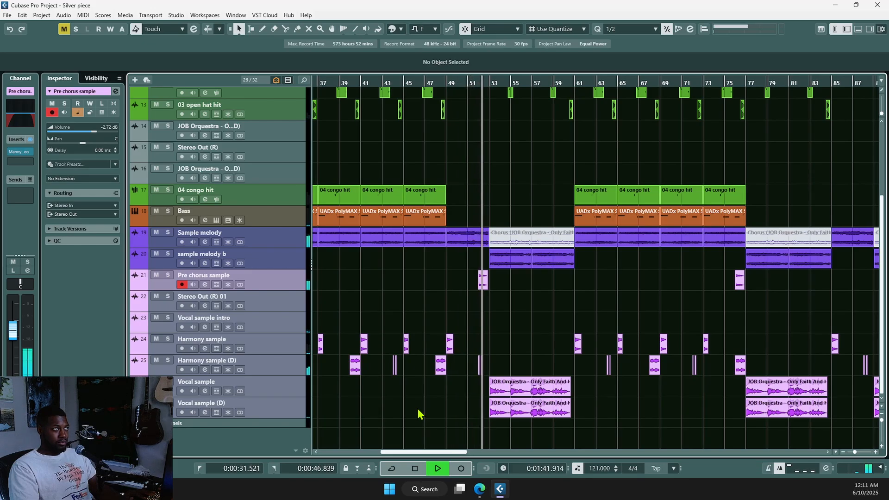
{"action": "key", "text": "h"}
{"action": "key", "text": "h"}
{"action": "key", "text": "h"}
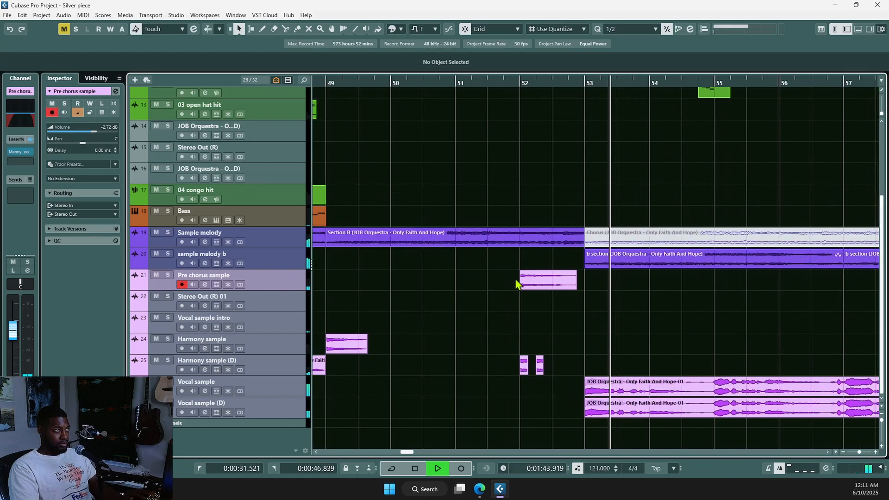
{"action": "key", "text": "h"}
{"action": "left_click_drag", "start_coordinate": [523, 272], "coordinate": [535, 273]}
{"action": "key", "text": "g"}
{"action": "key", "text": "g"}
{"action": "key", "text": "g"}
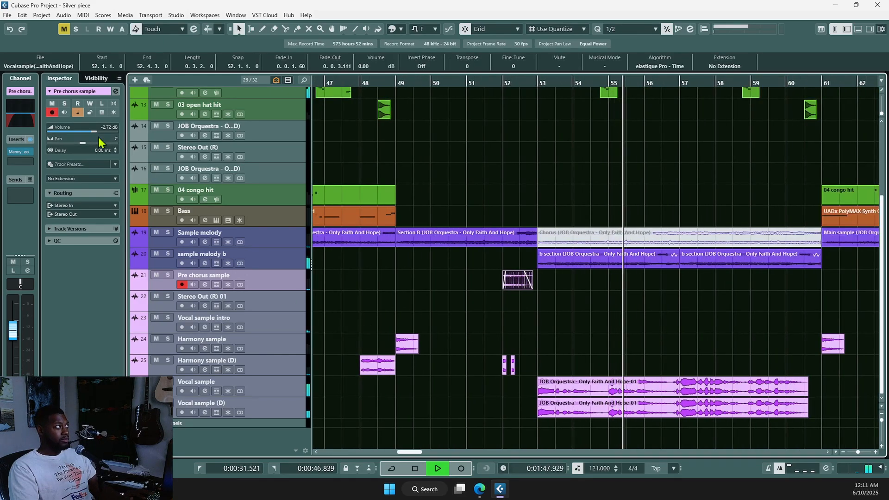